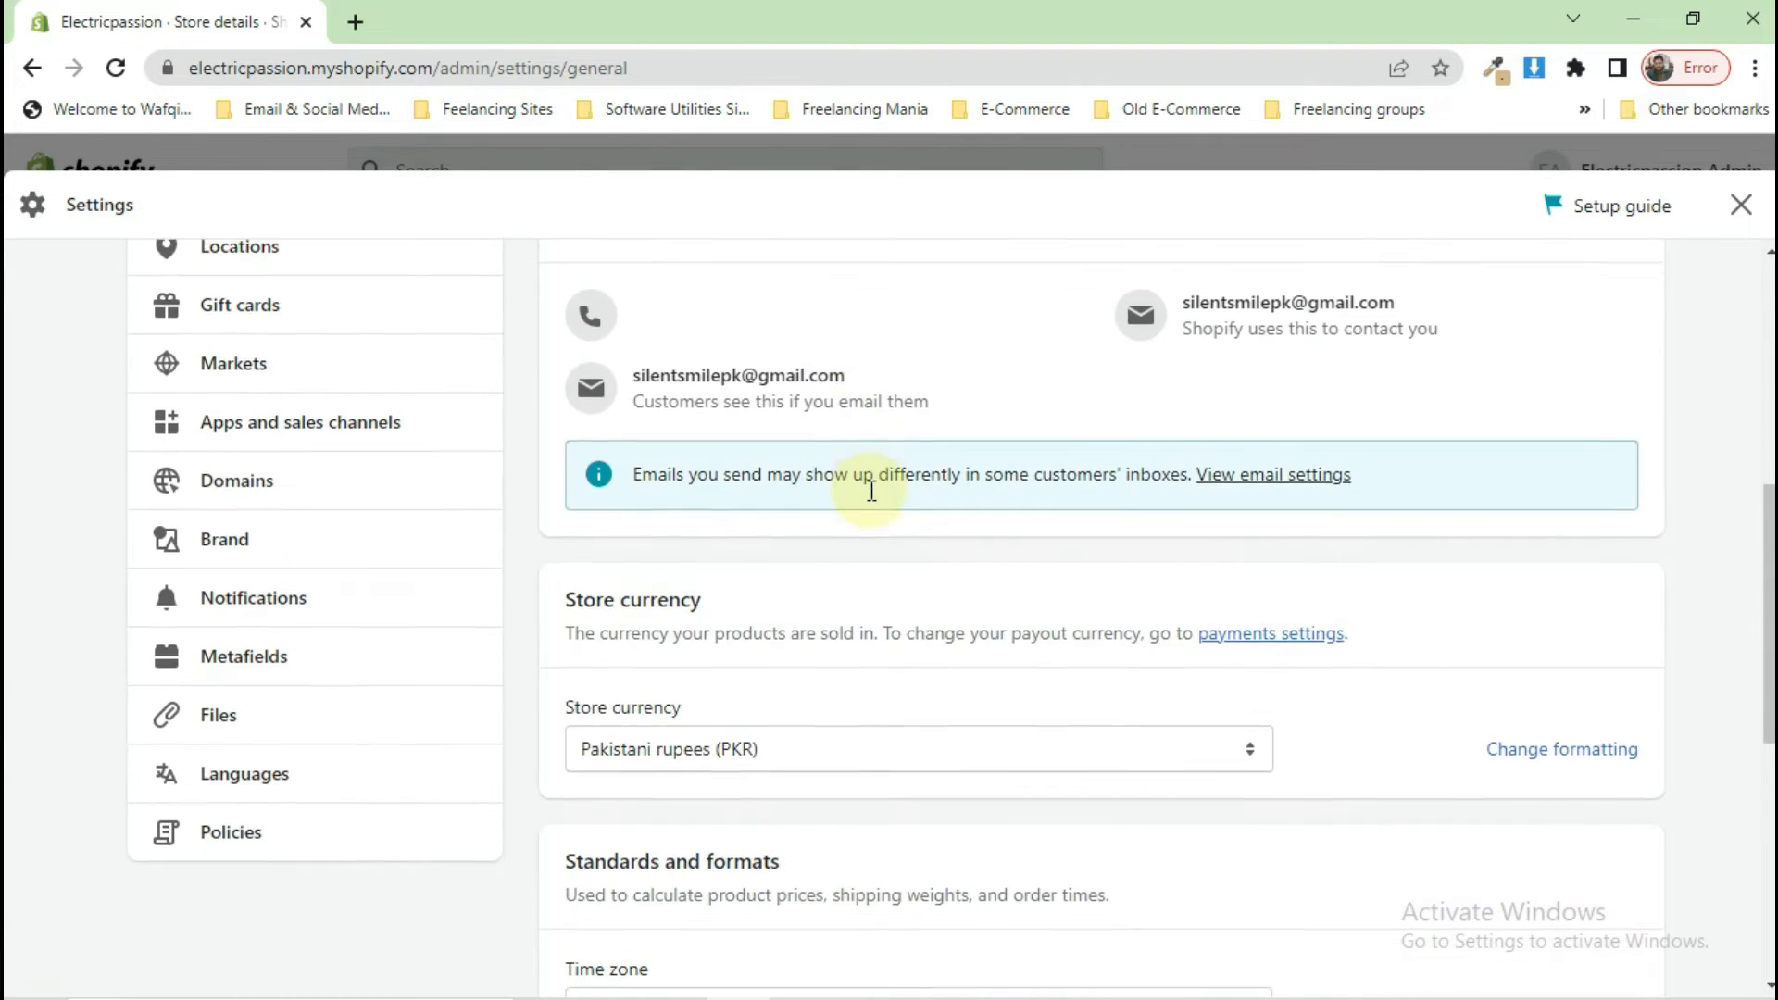
Look over the store details, including currency and standards, and the list of available settings sections.
scroll(869, 492, down, 7)
scroll(871, 498, up, 5)
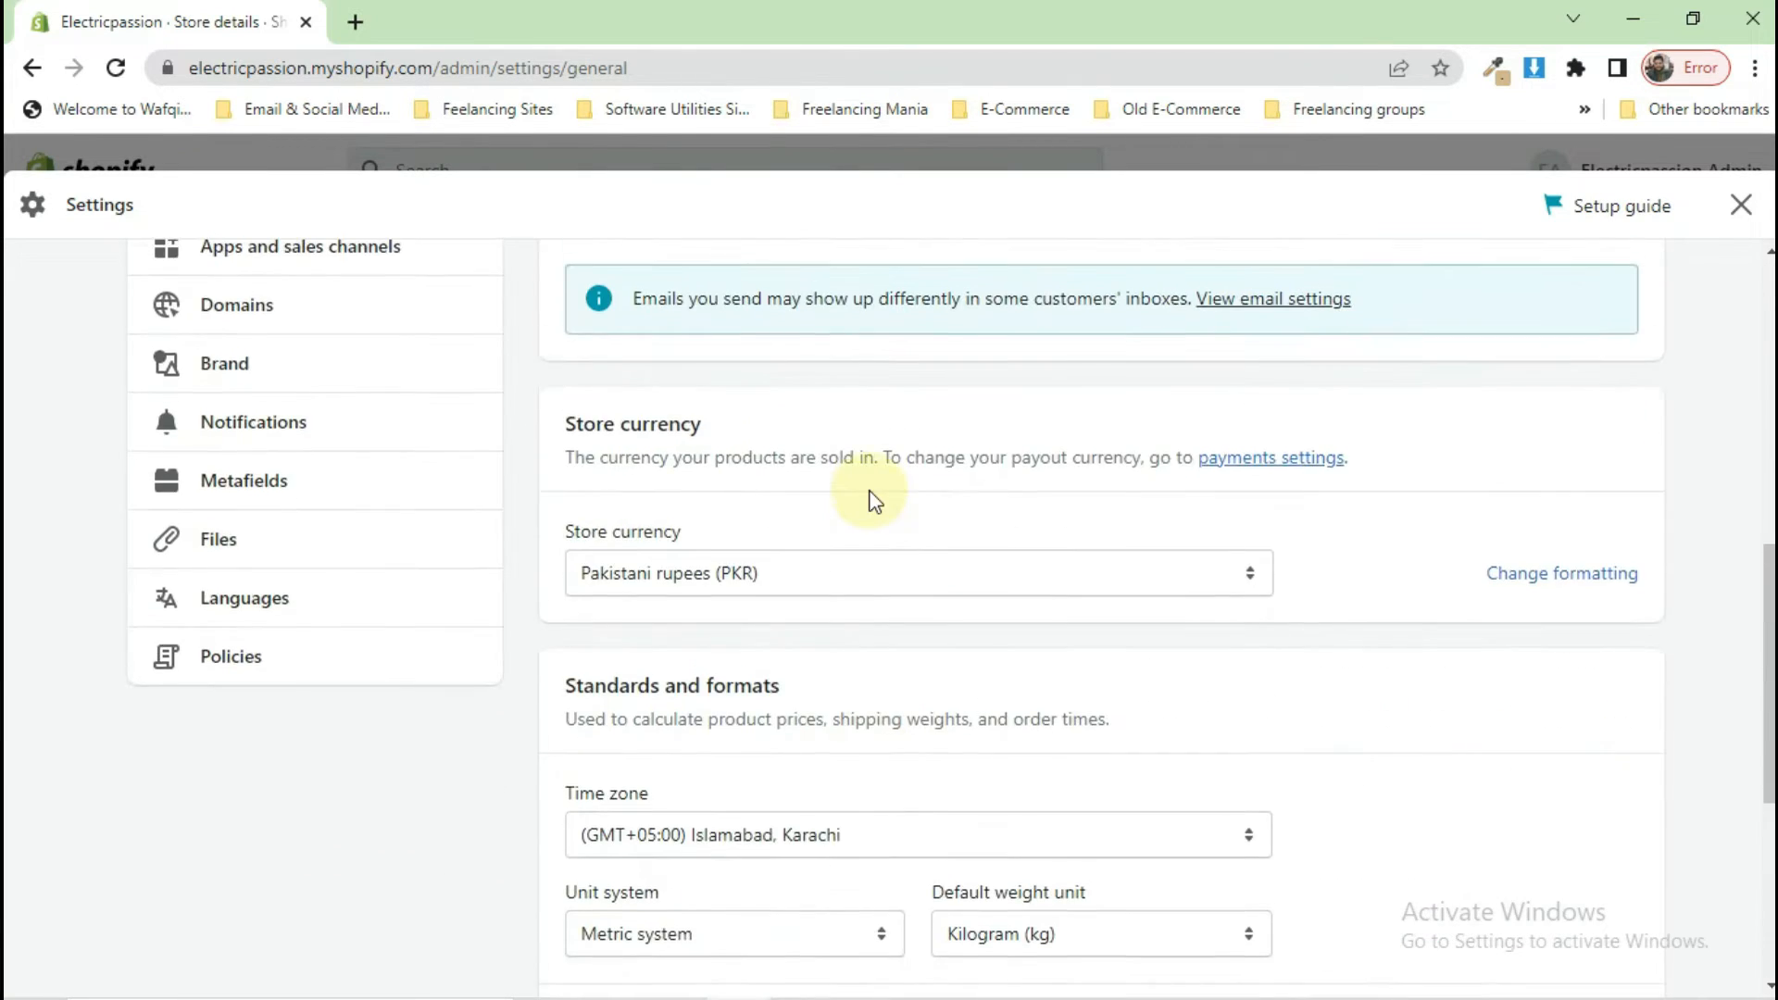
scroll(869, 496, up, 8)
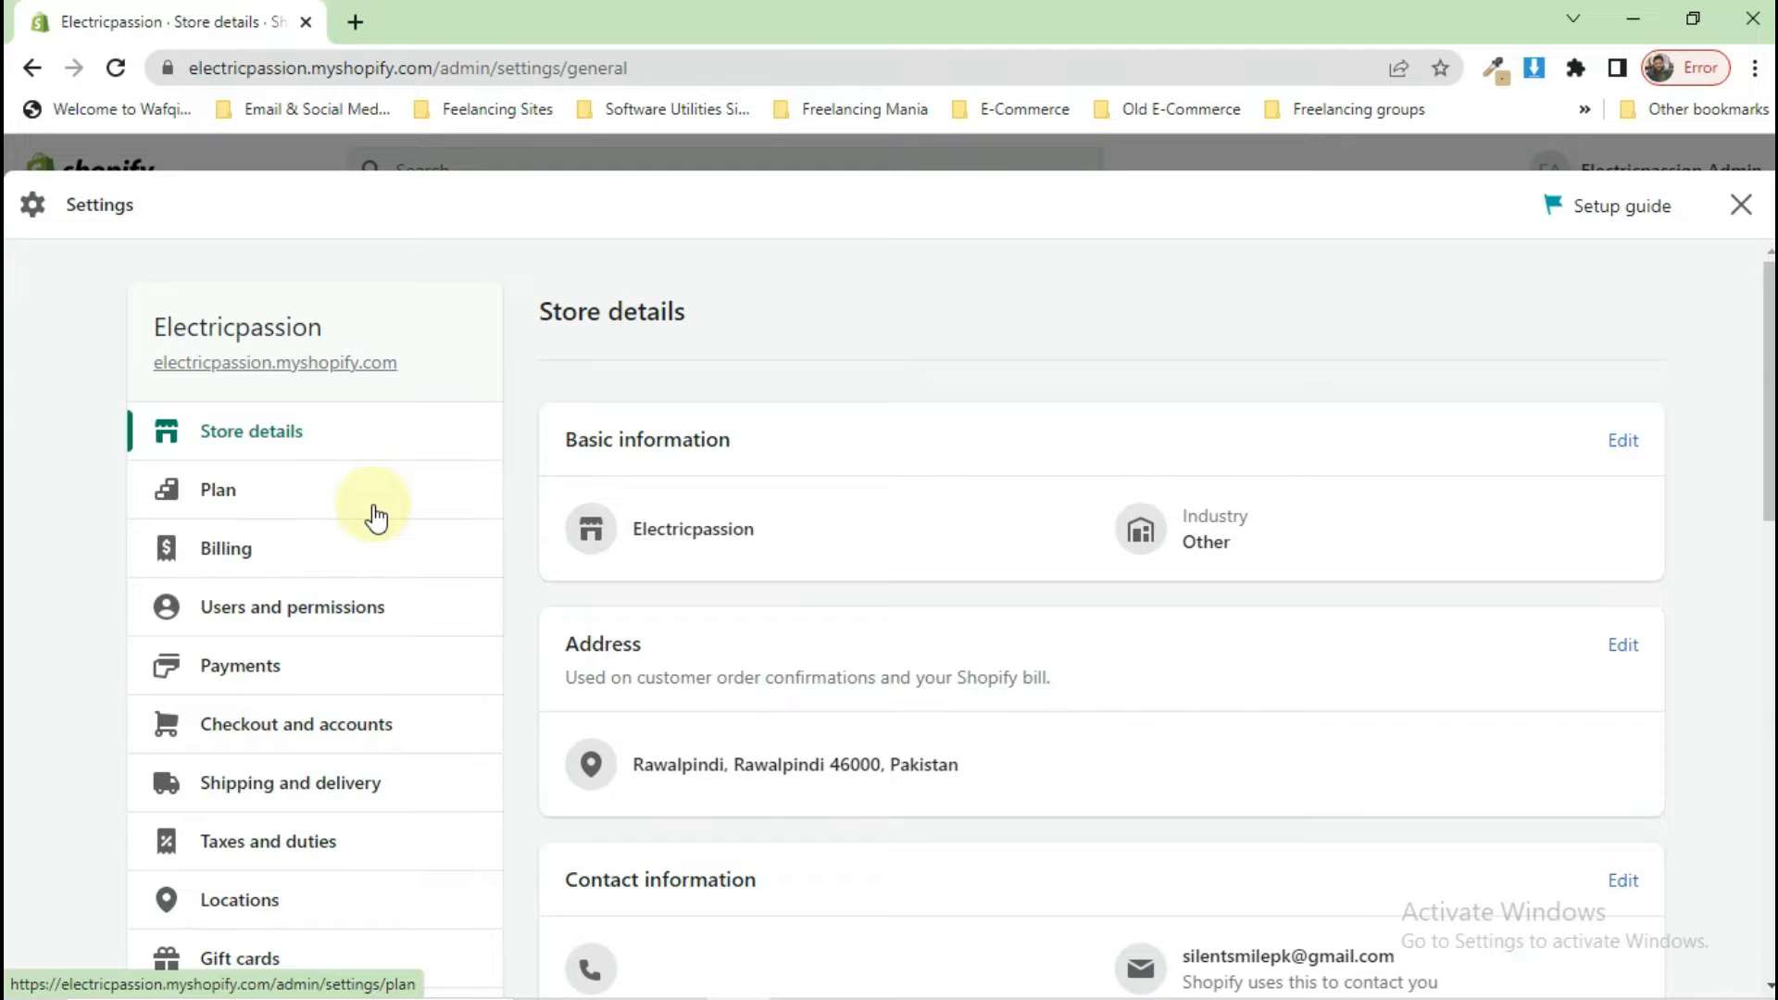
scroll(356, 741, down, 8)
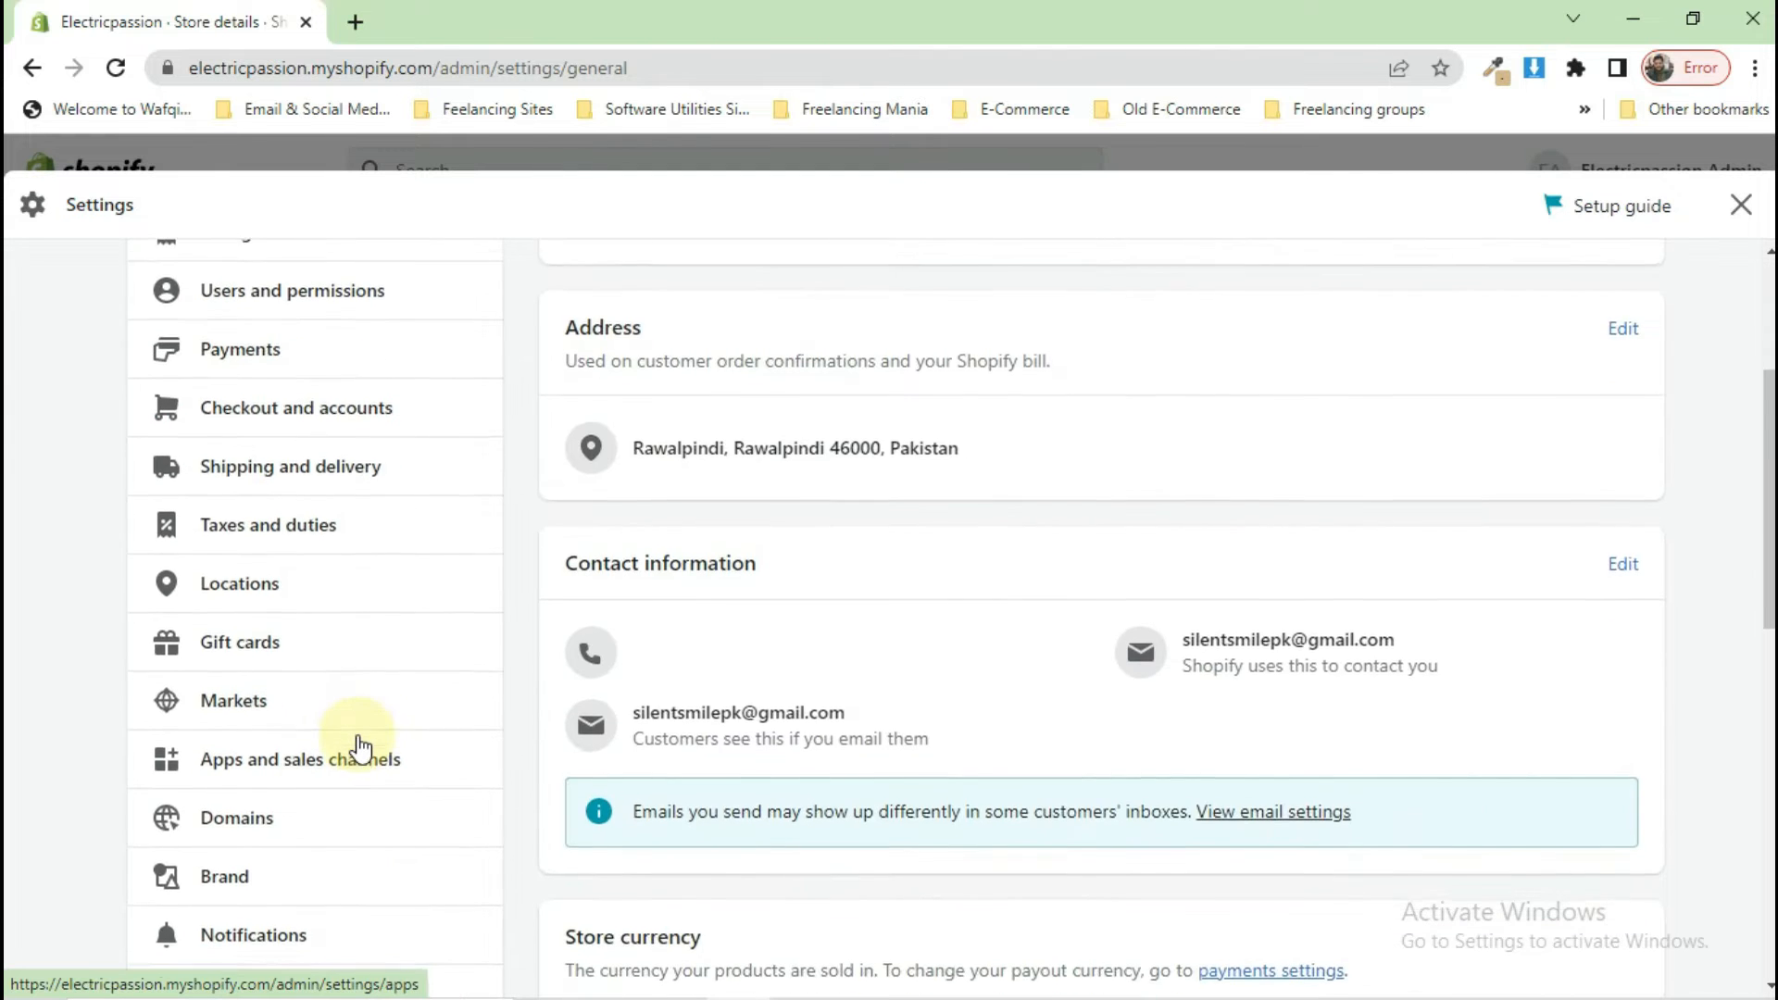
scroll(359, 747, up, 8)
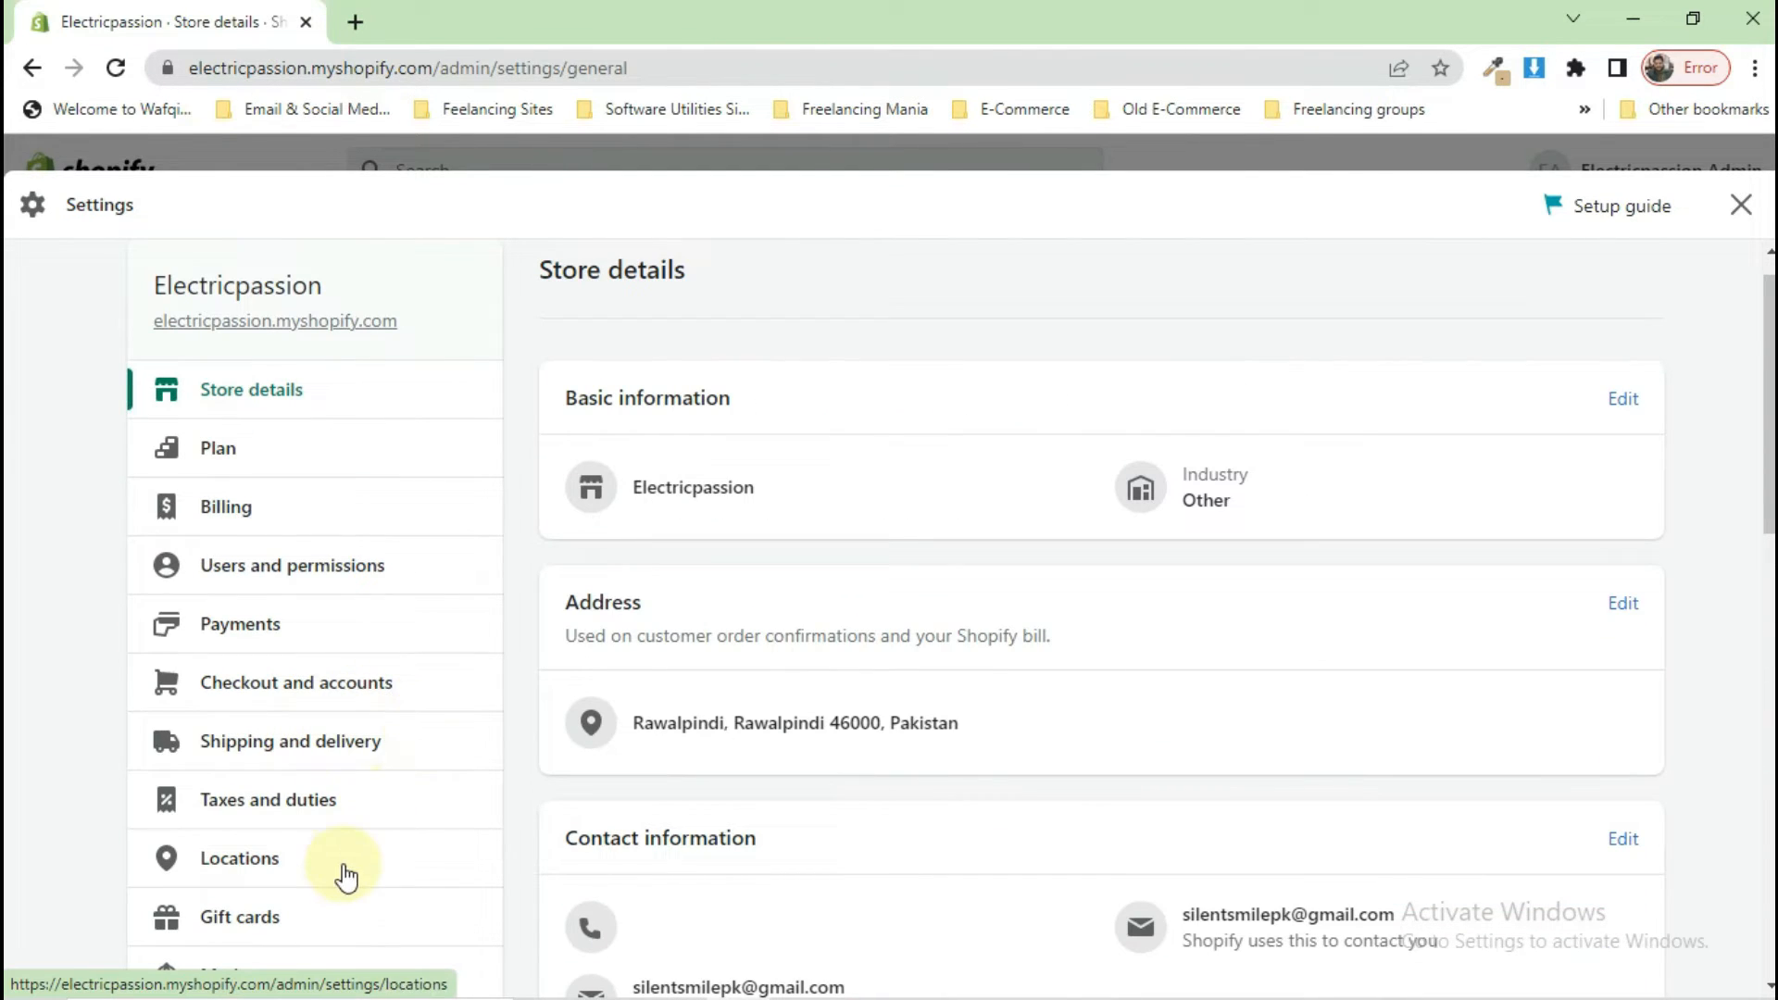
scroll(417, 848, down, 3)
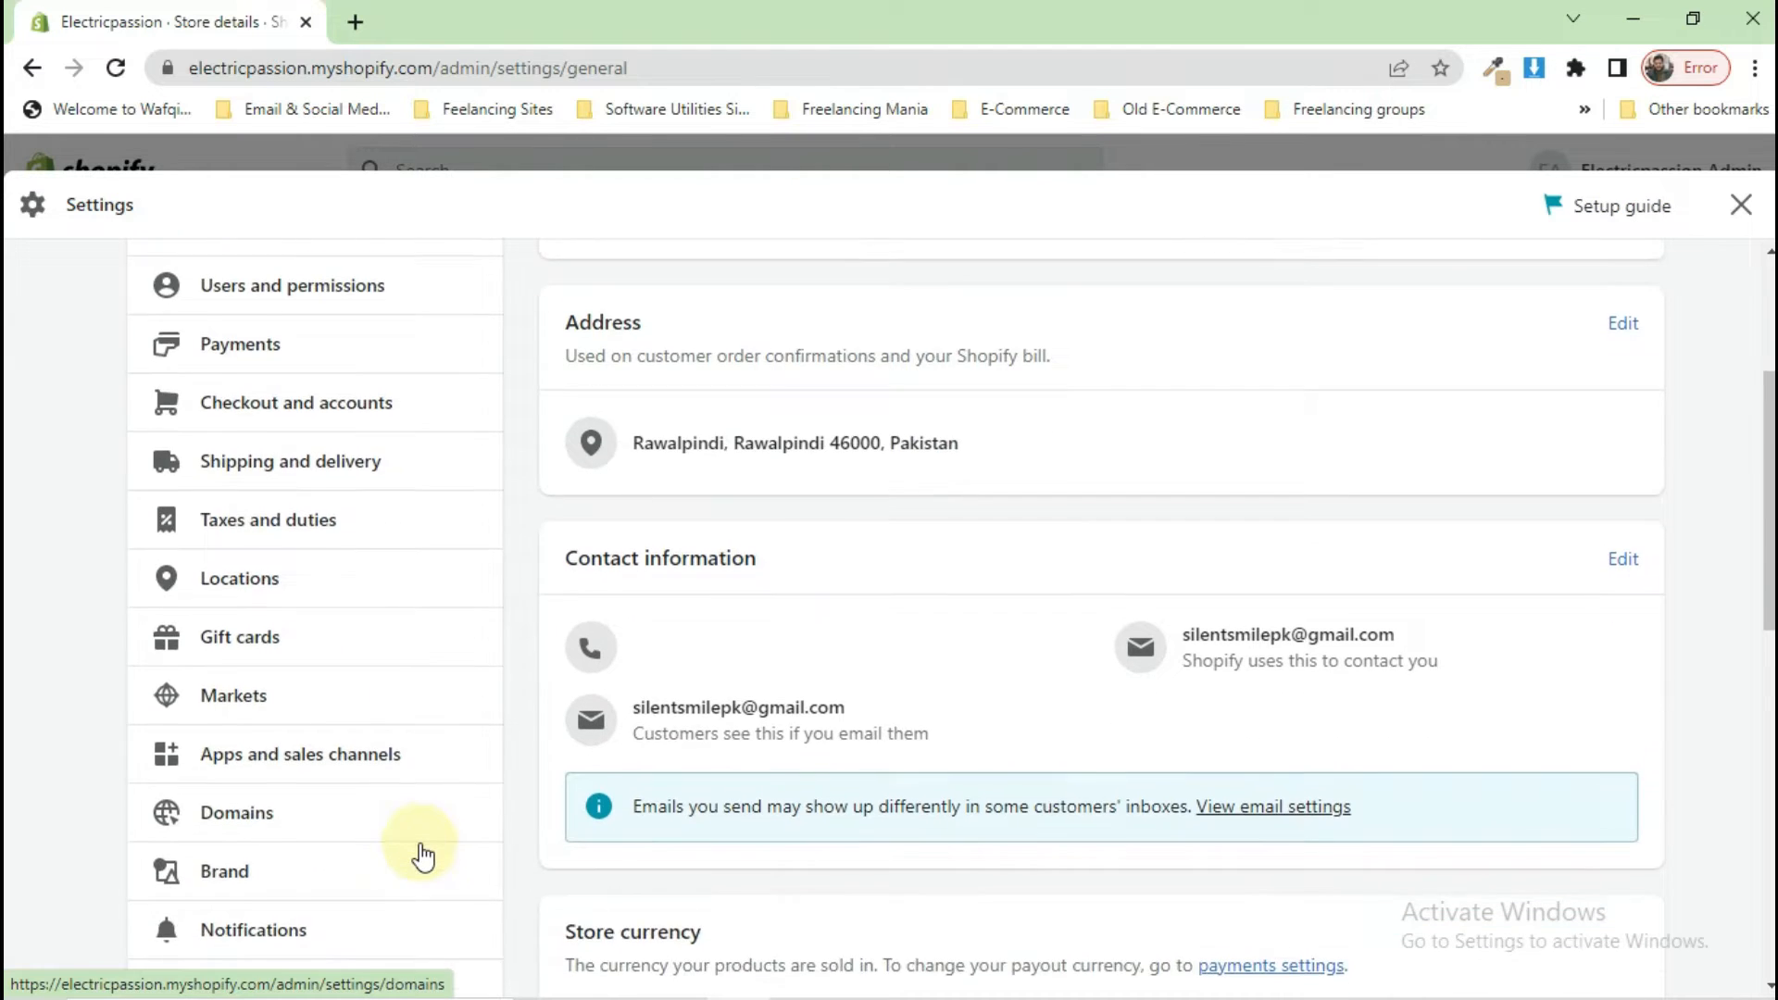
Open the Notifications settings and browse the customer notifications for orders.
scroll(421, 857, down, 2)
click(379, 744)
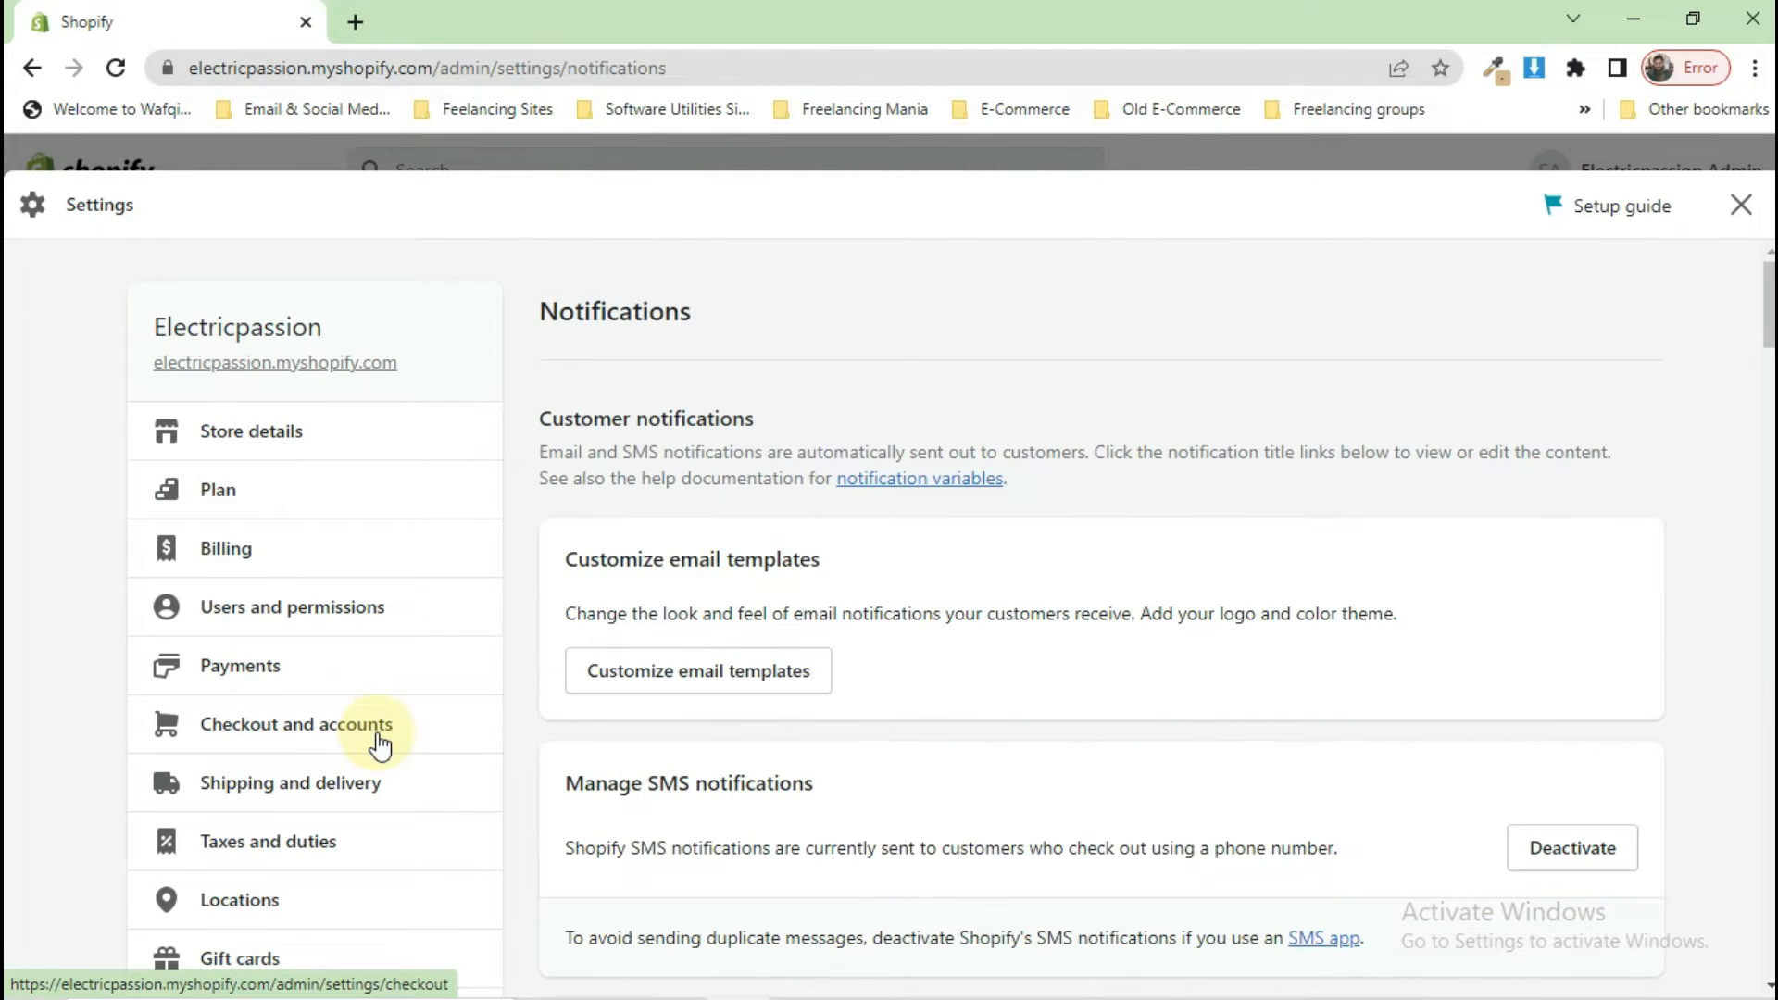
scroll(1009, 738, down, 9)
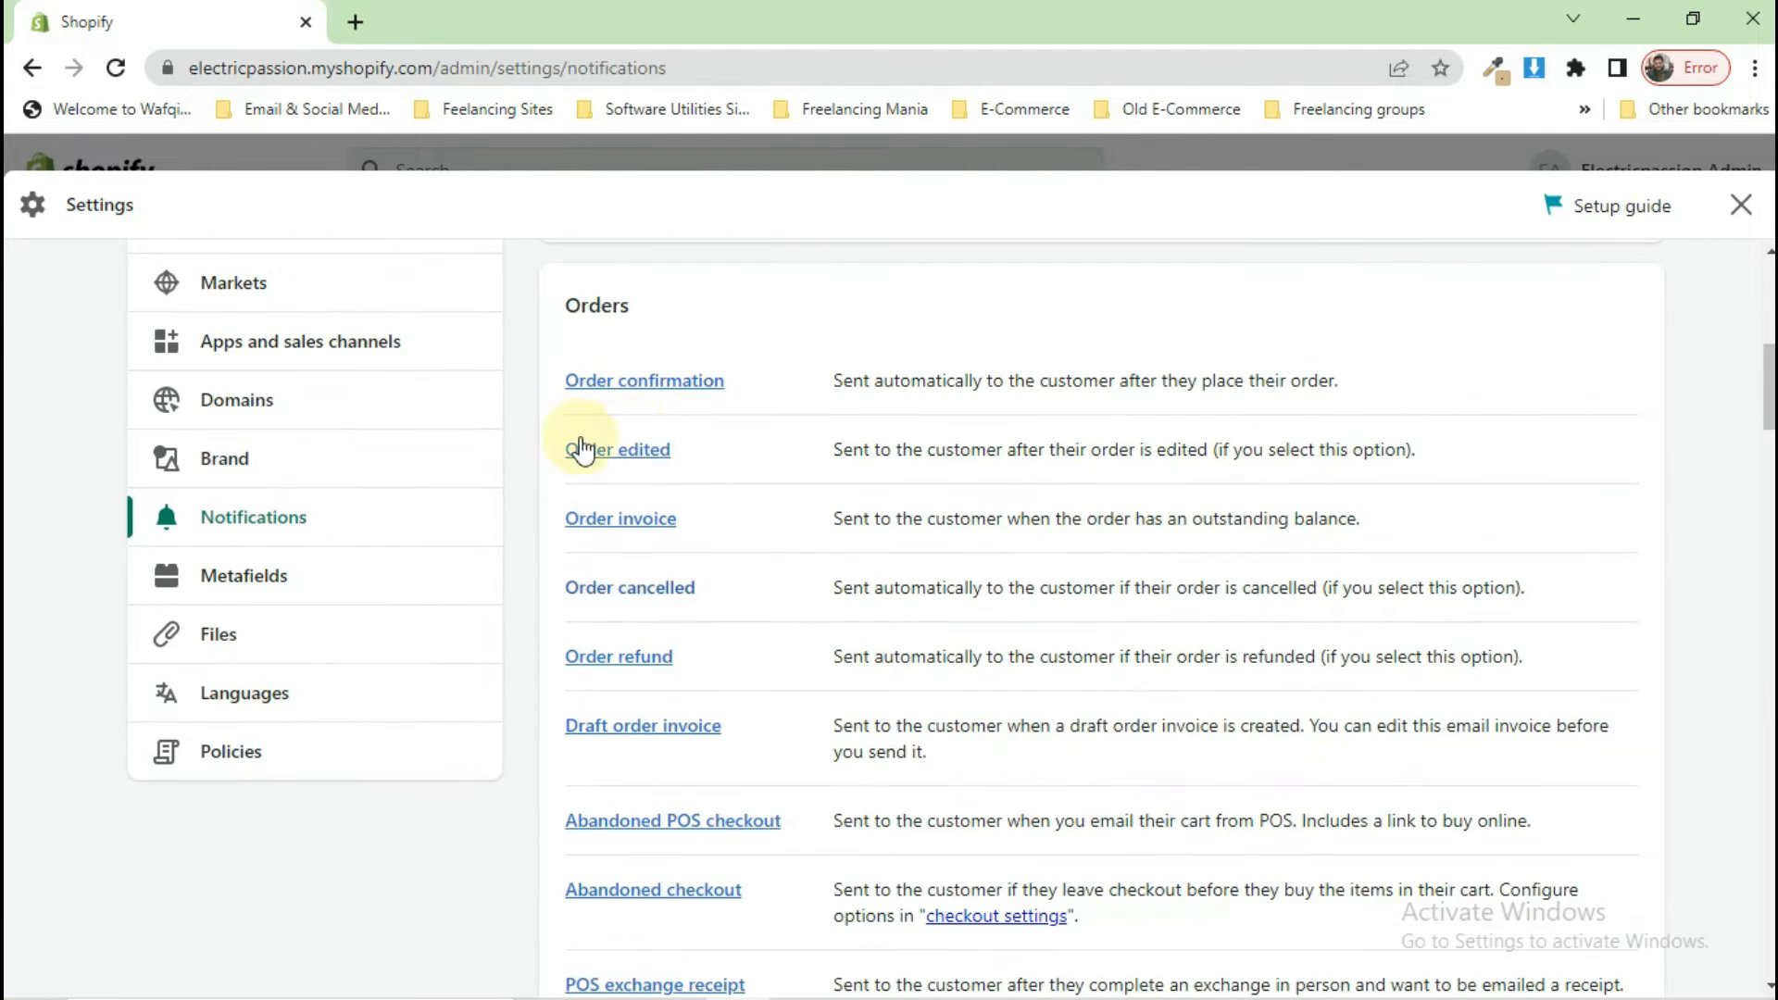
Open the Order refund notification template and review its HTML email body.
click(642, 668)
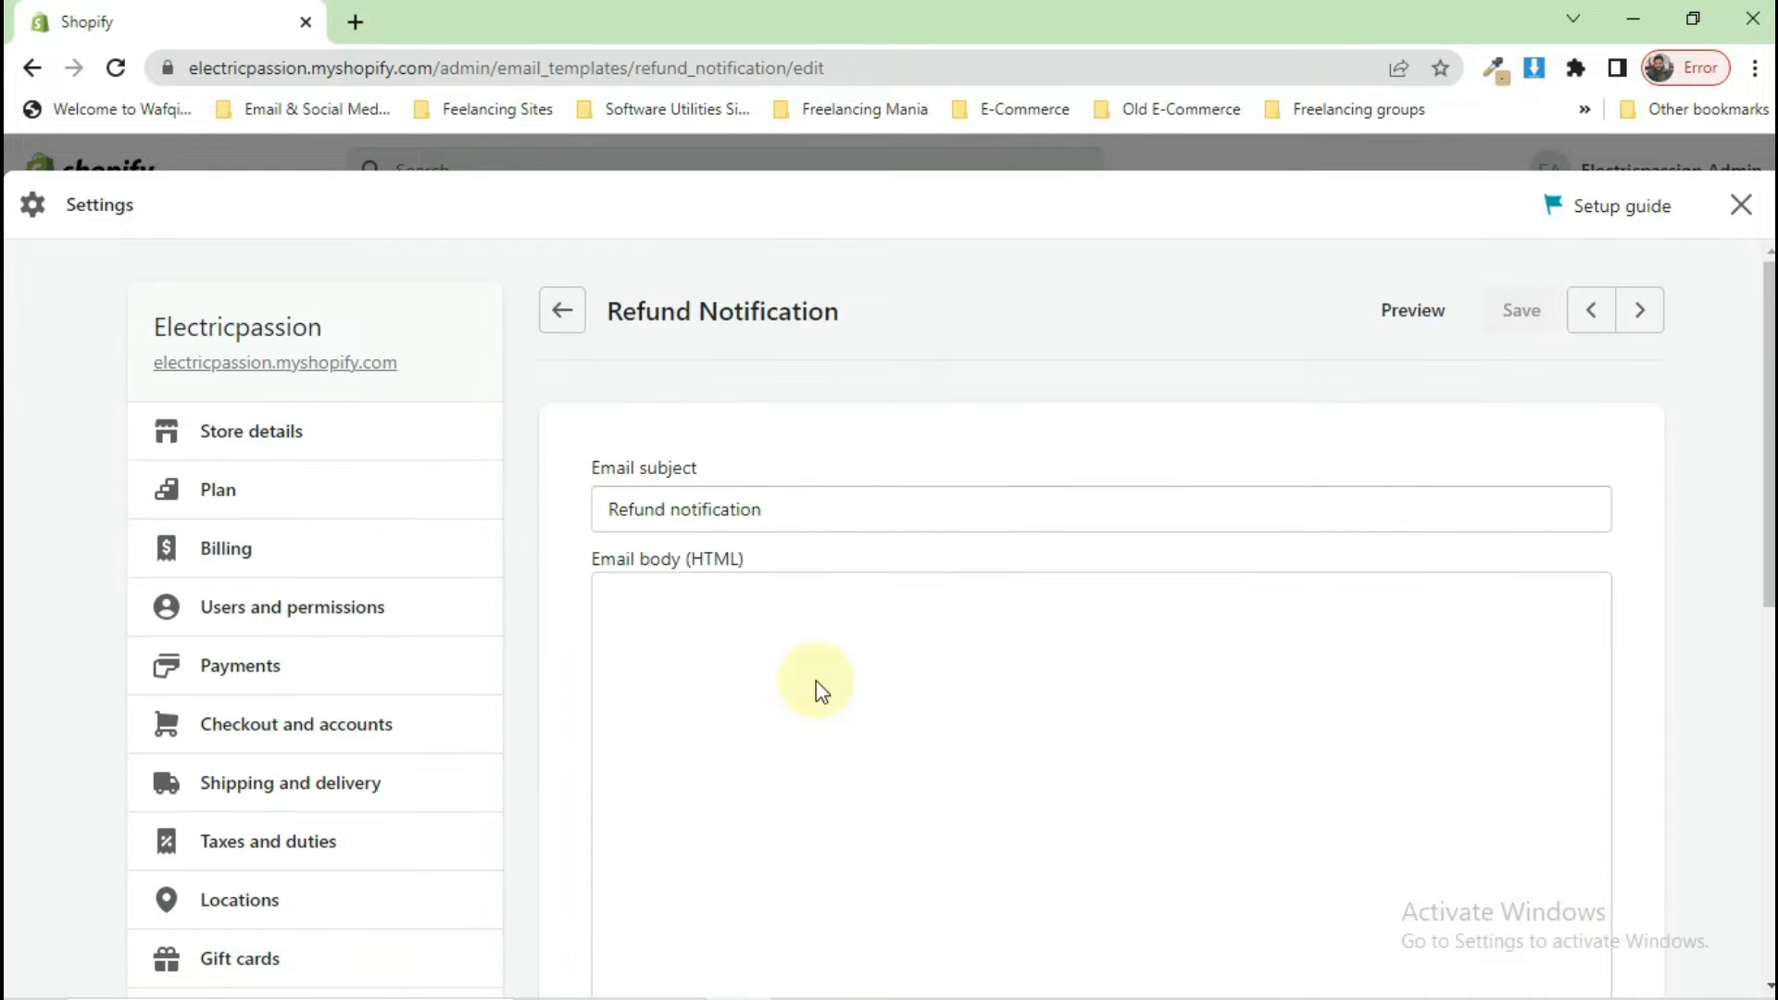
scroll(972, 718, down, 2)
scroll(973, 722, down, 15)
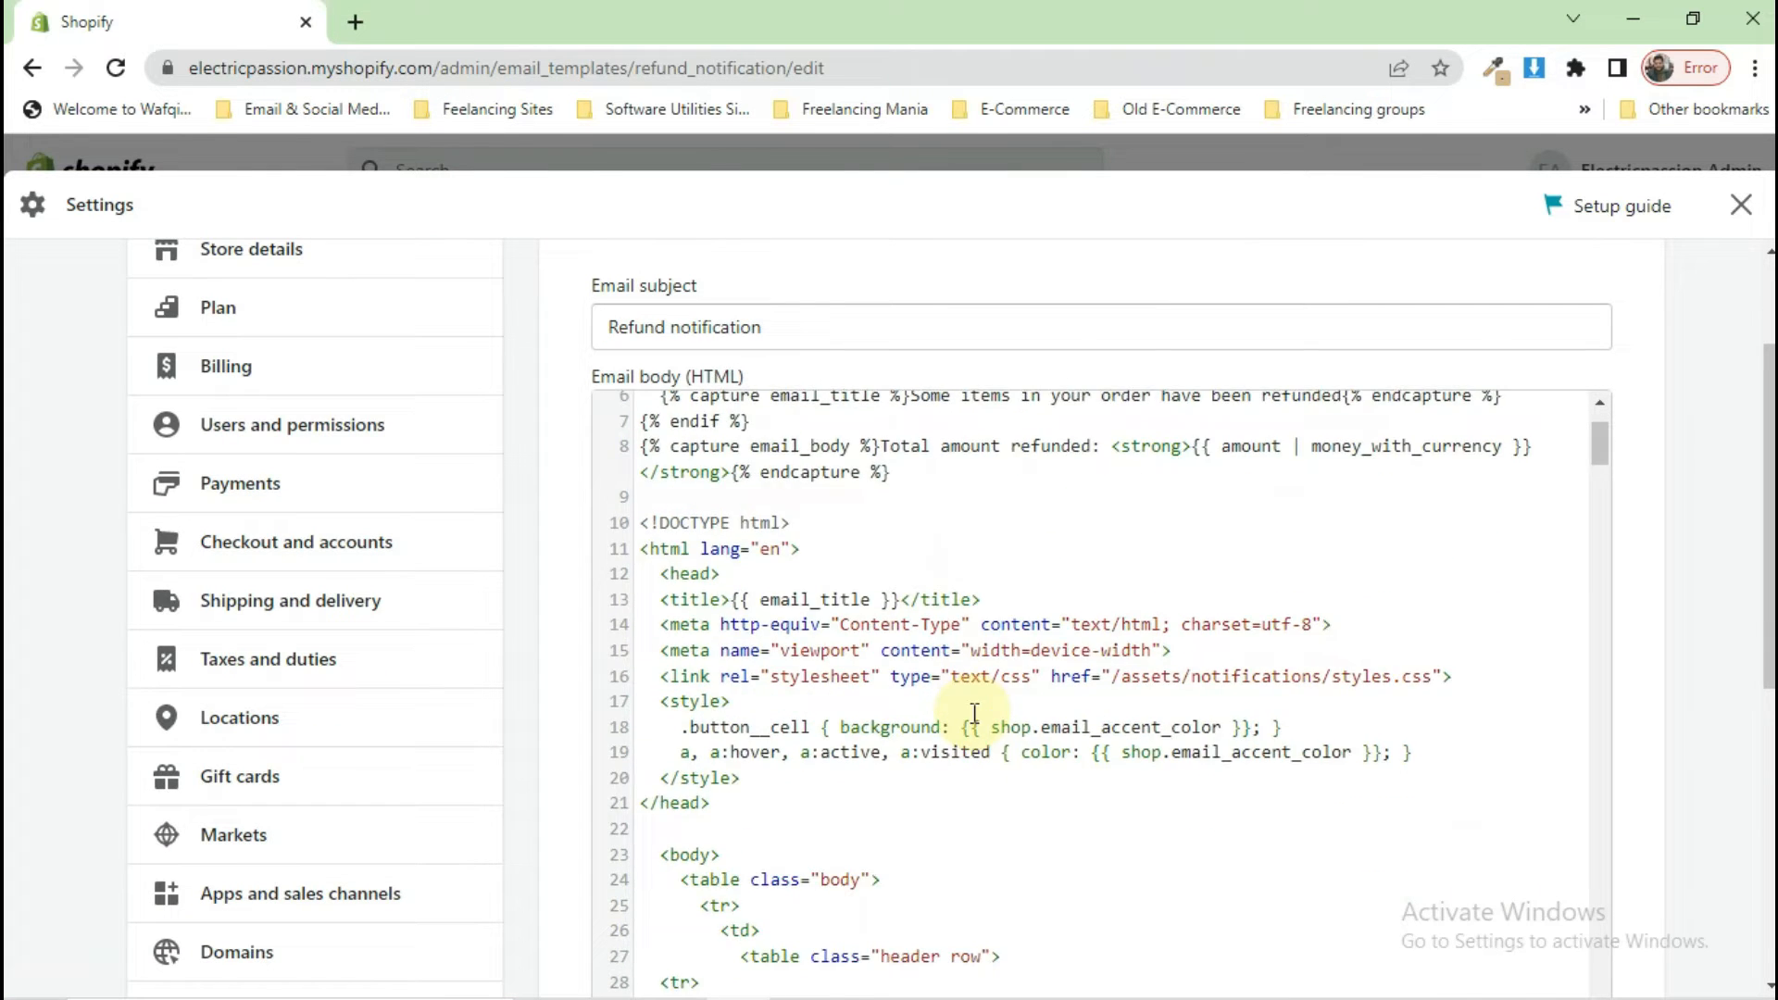
scroll(972, 713, down, 9)
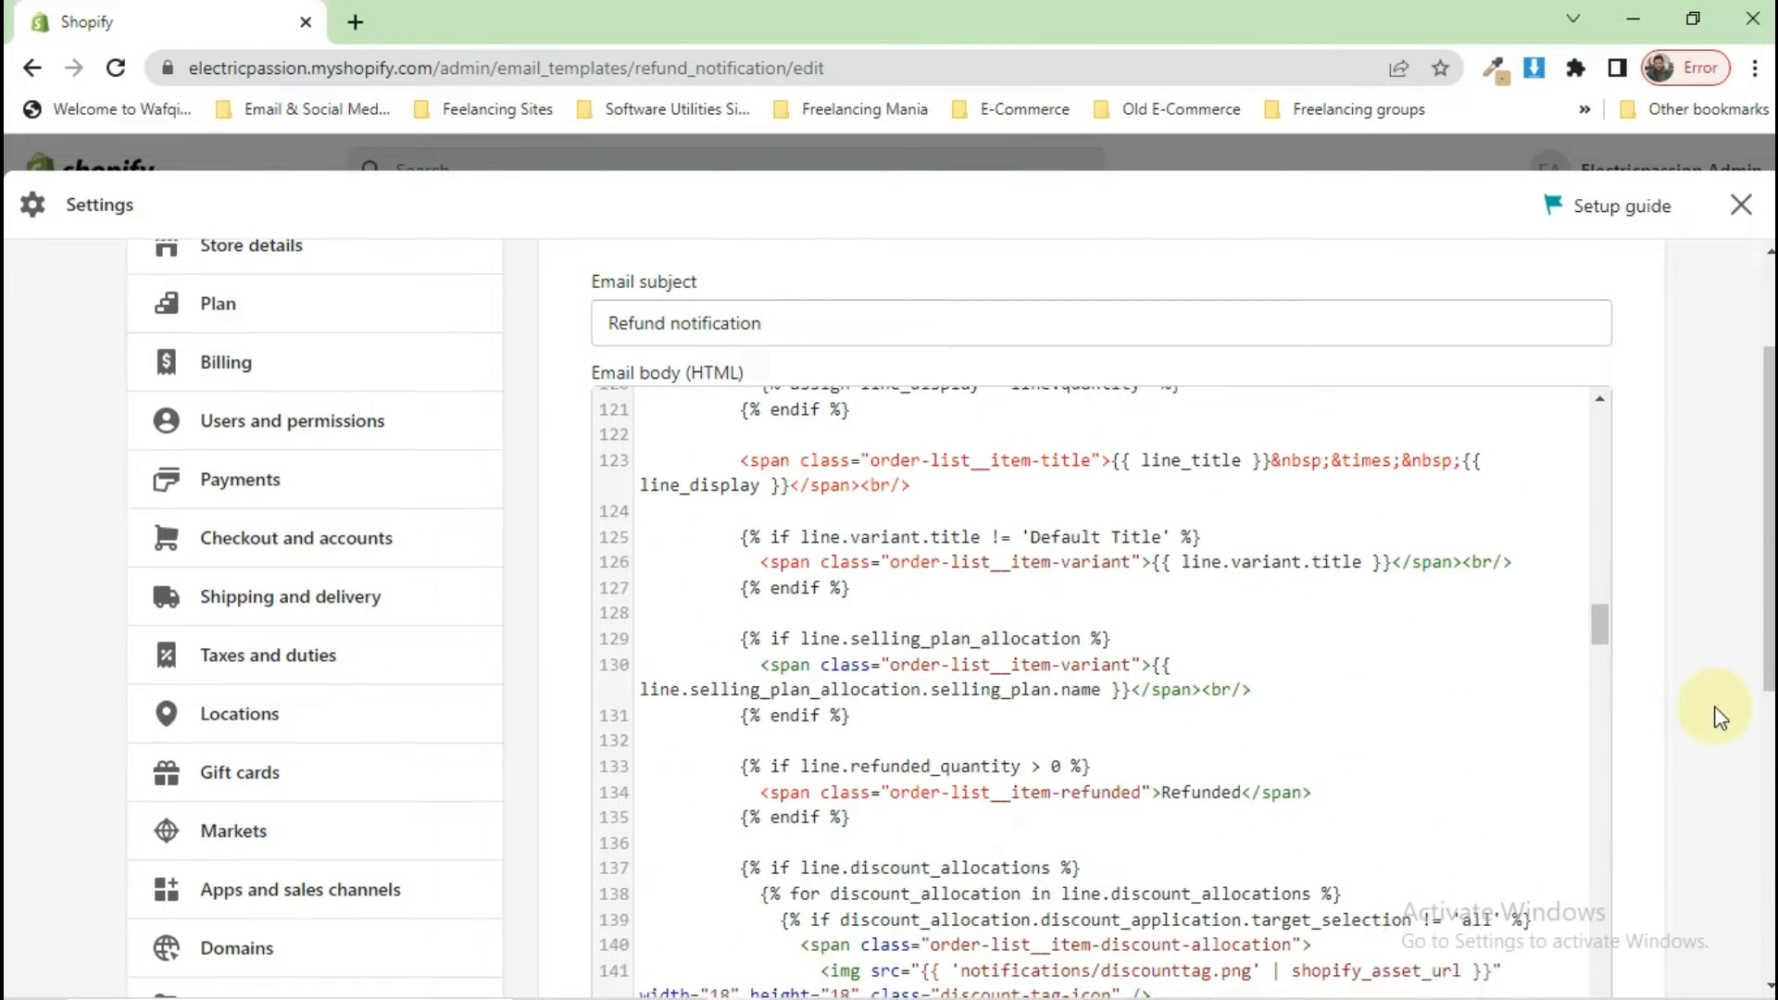
scroll(1665, 725, down, 7)
scroll(1300, 651, up, 7)
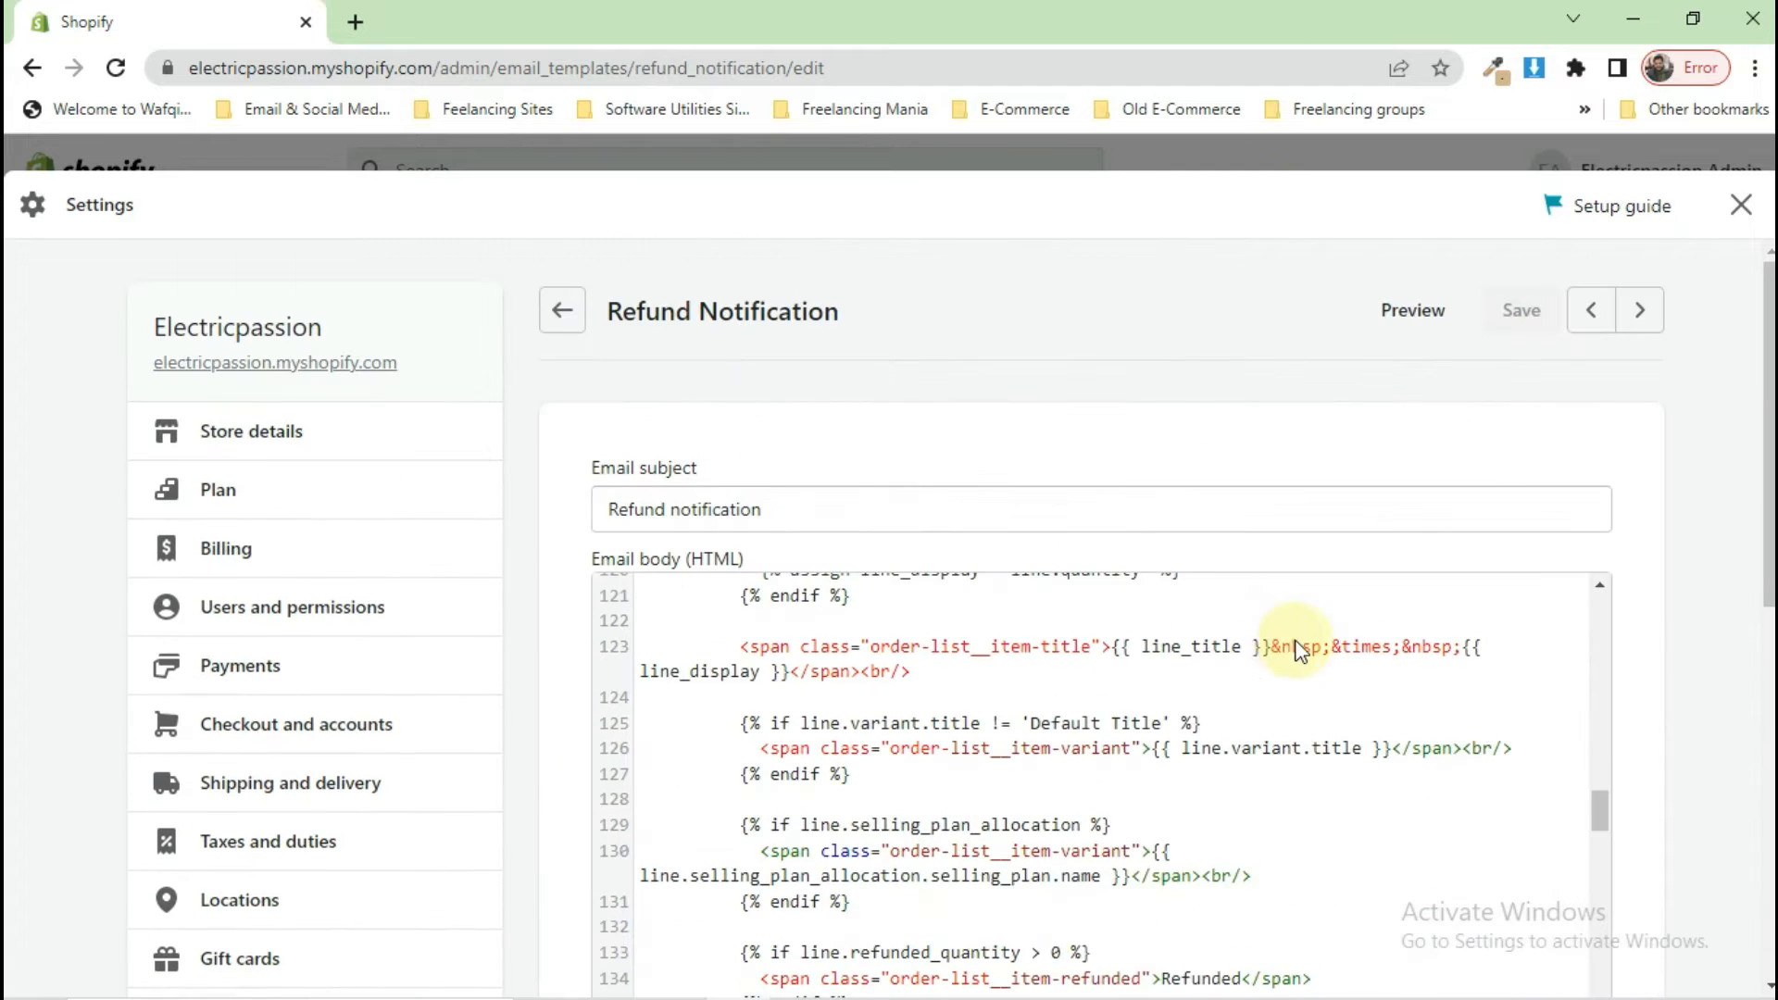
Return to the notifications list, open the Order confirmation template and examine its HTML email body.
click(562, 310)
scroll(945, 677, down, 7)
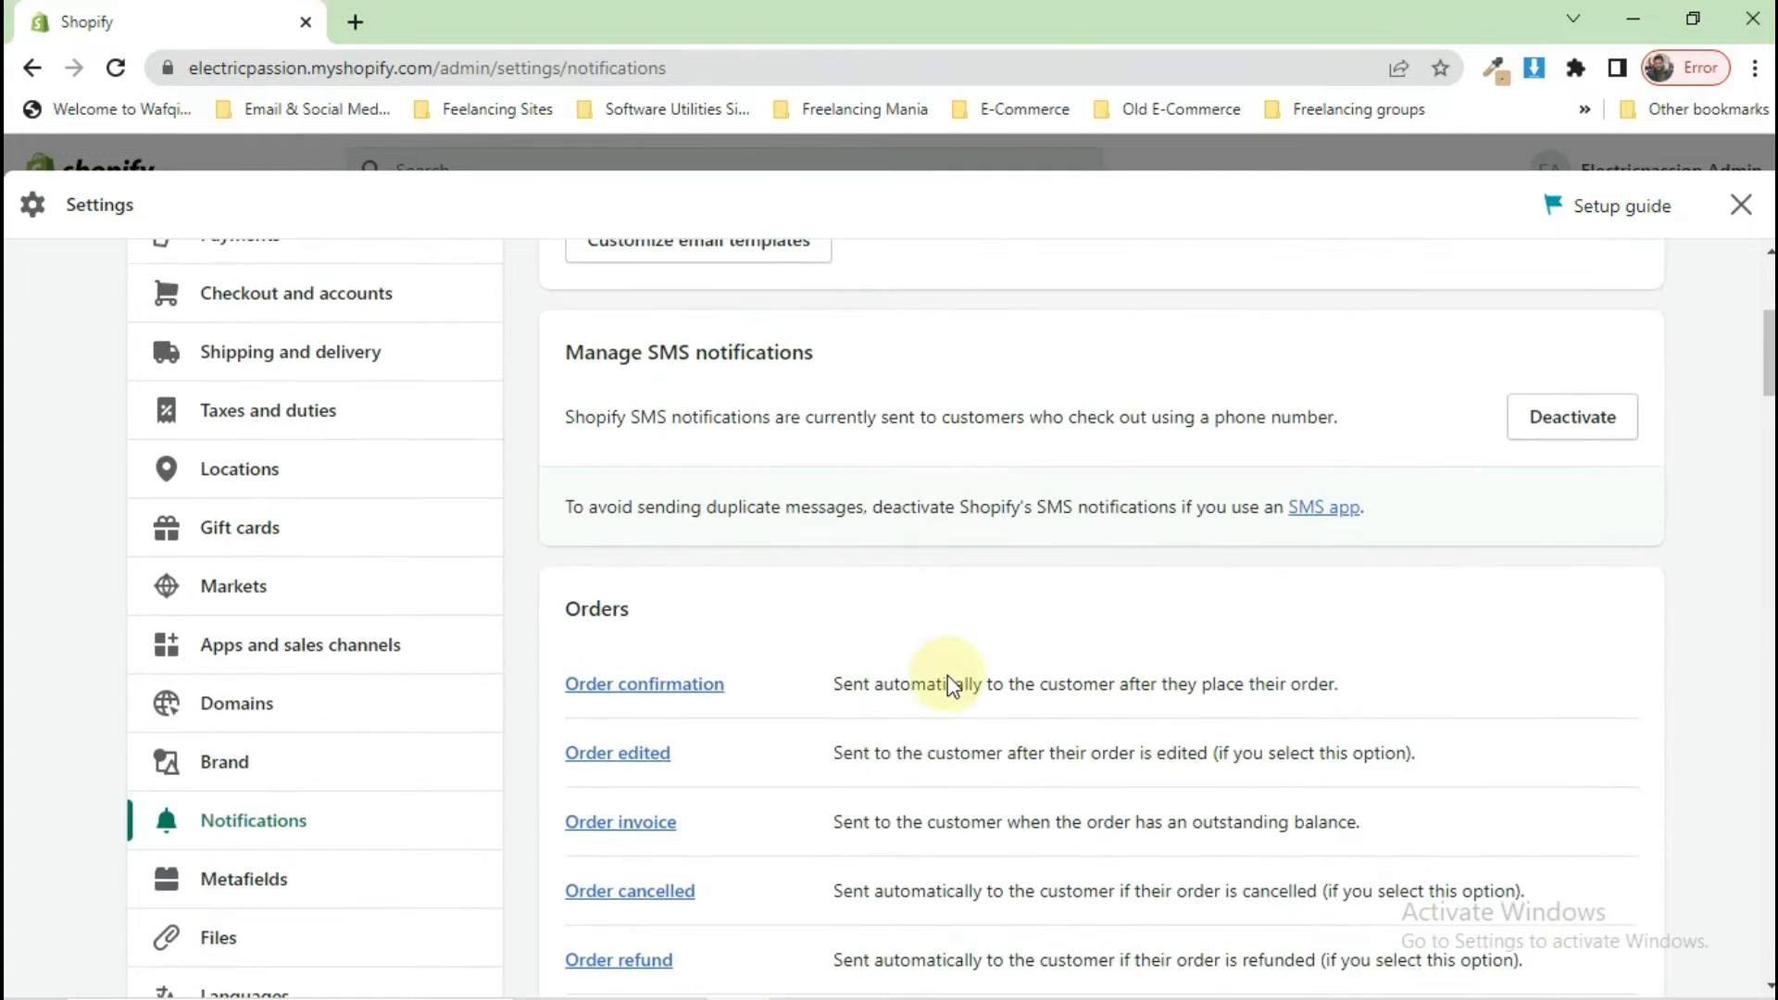
click(655, 456)
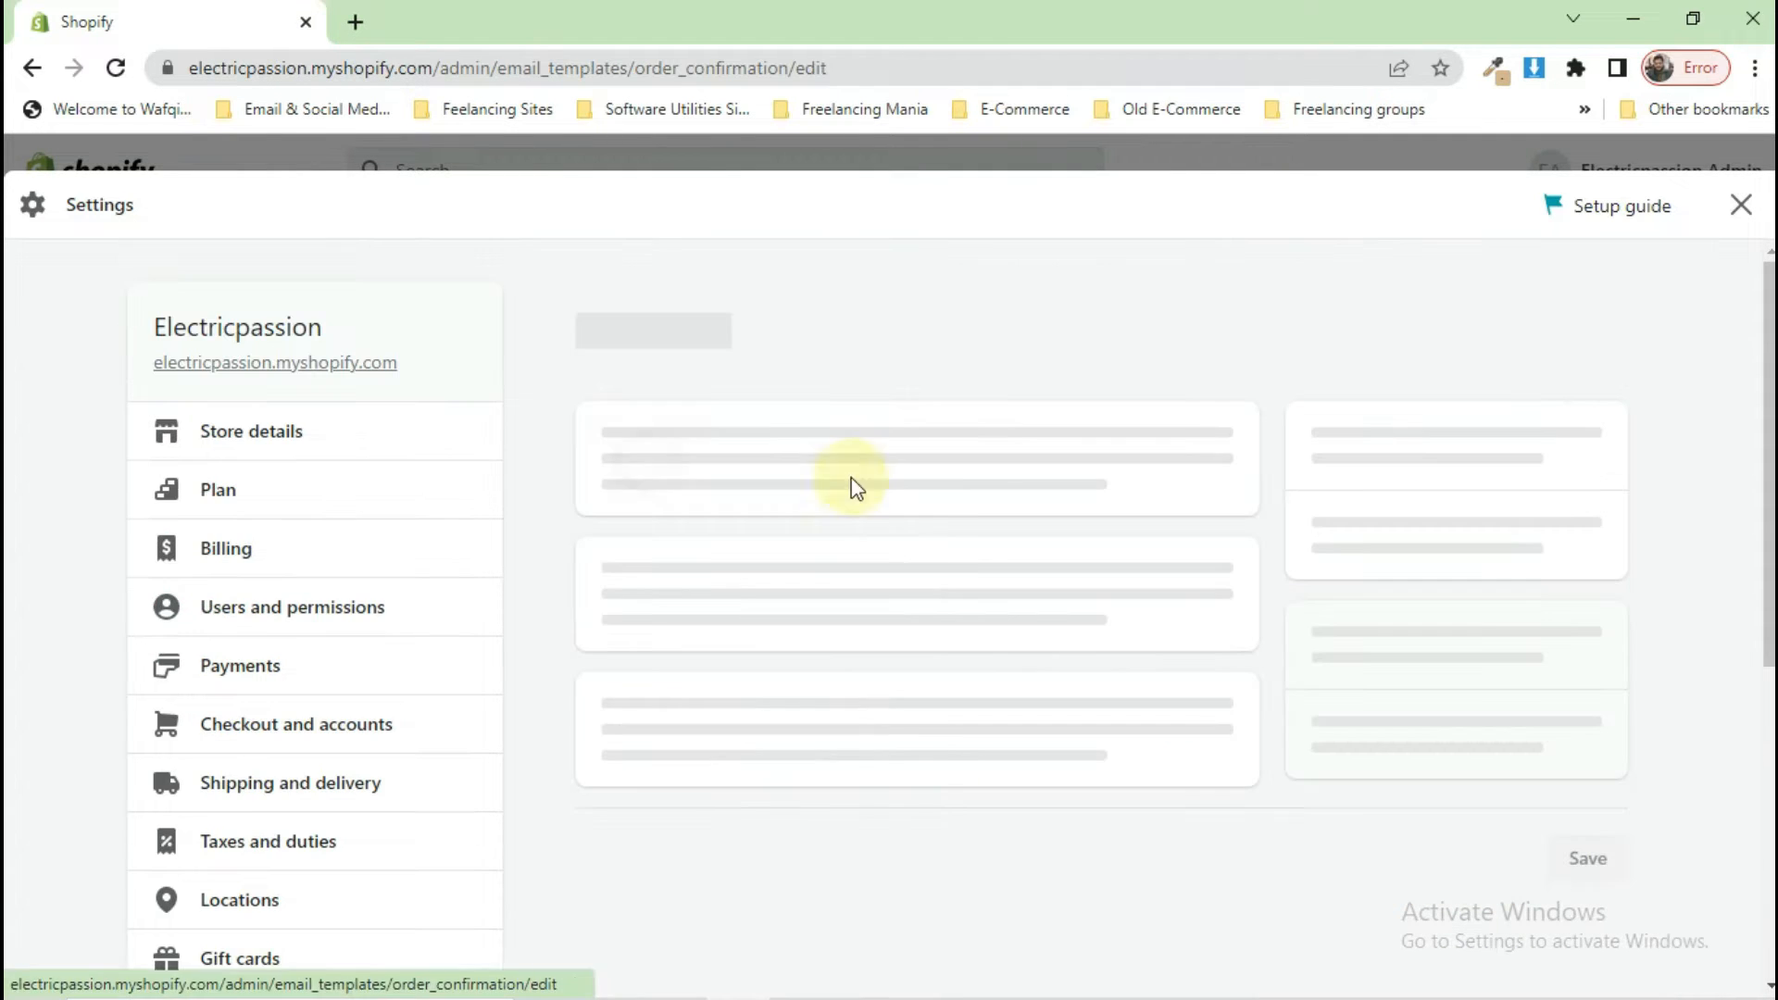
scroll(1050, 637, down, 2)
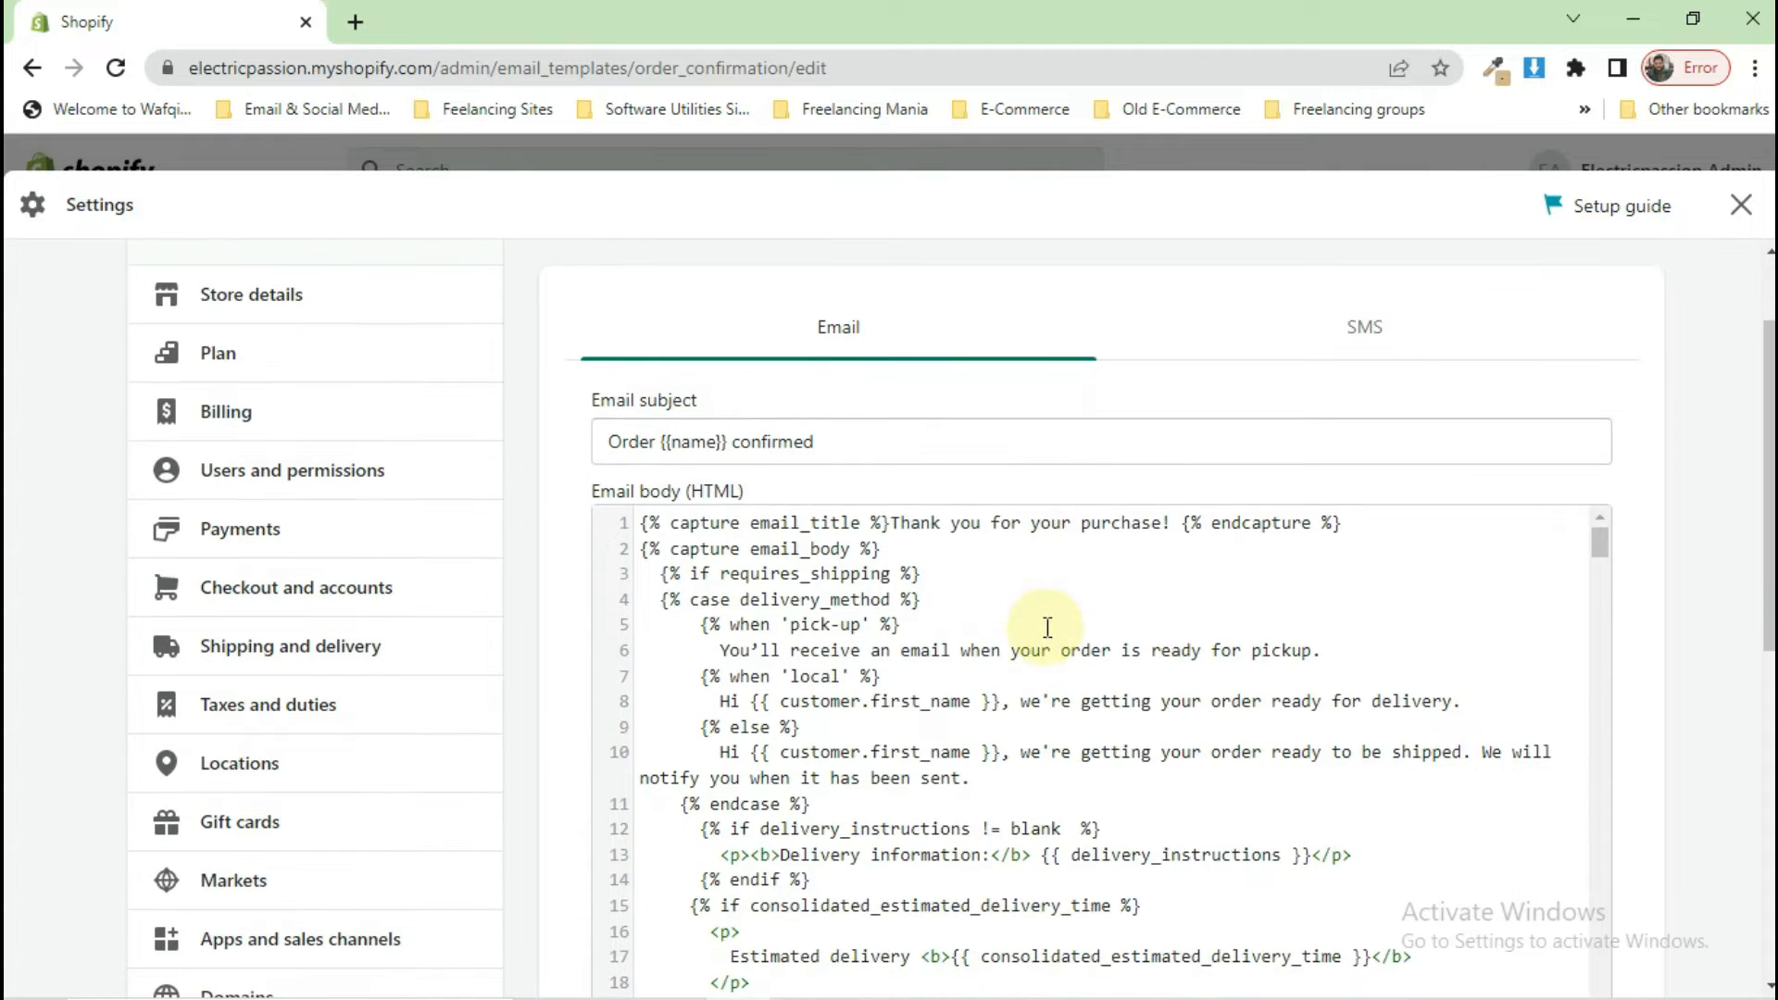
scroll(1040, 623, down, 2)
scroll(1012, 682, down, 15)
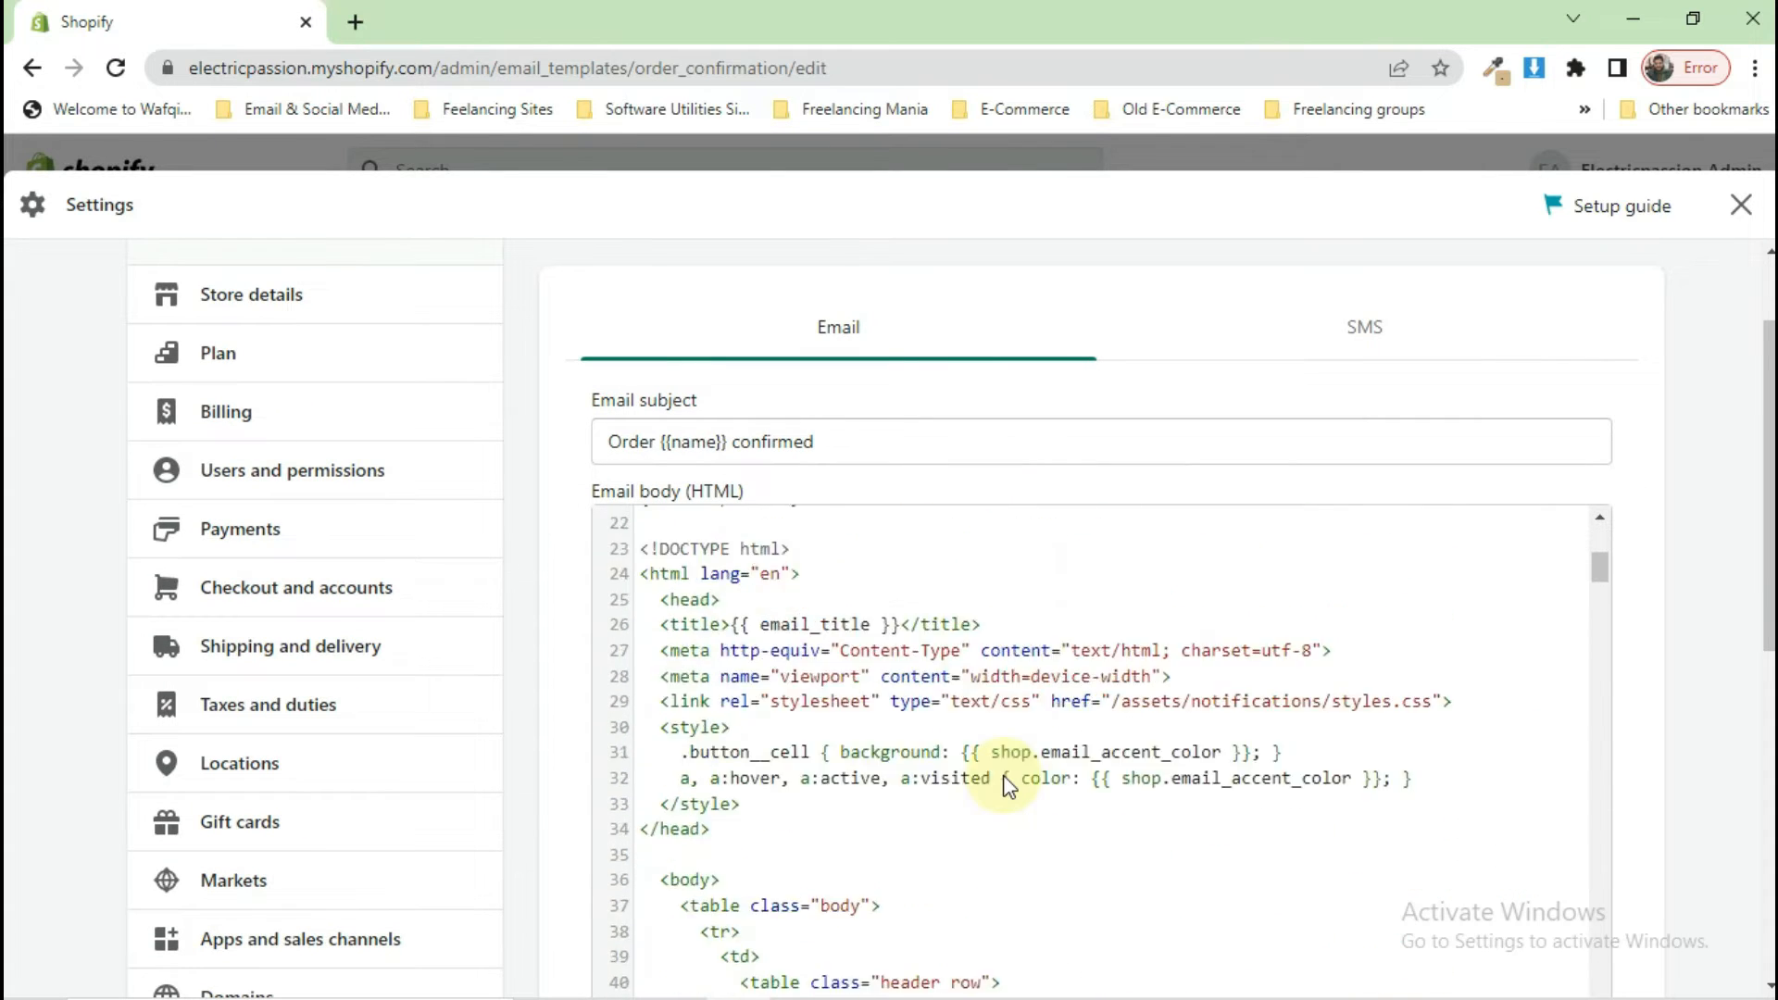
scroll(1009, 788, down, 20)
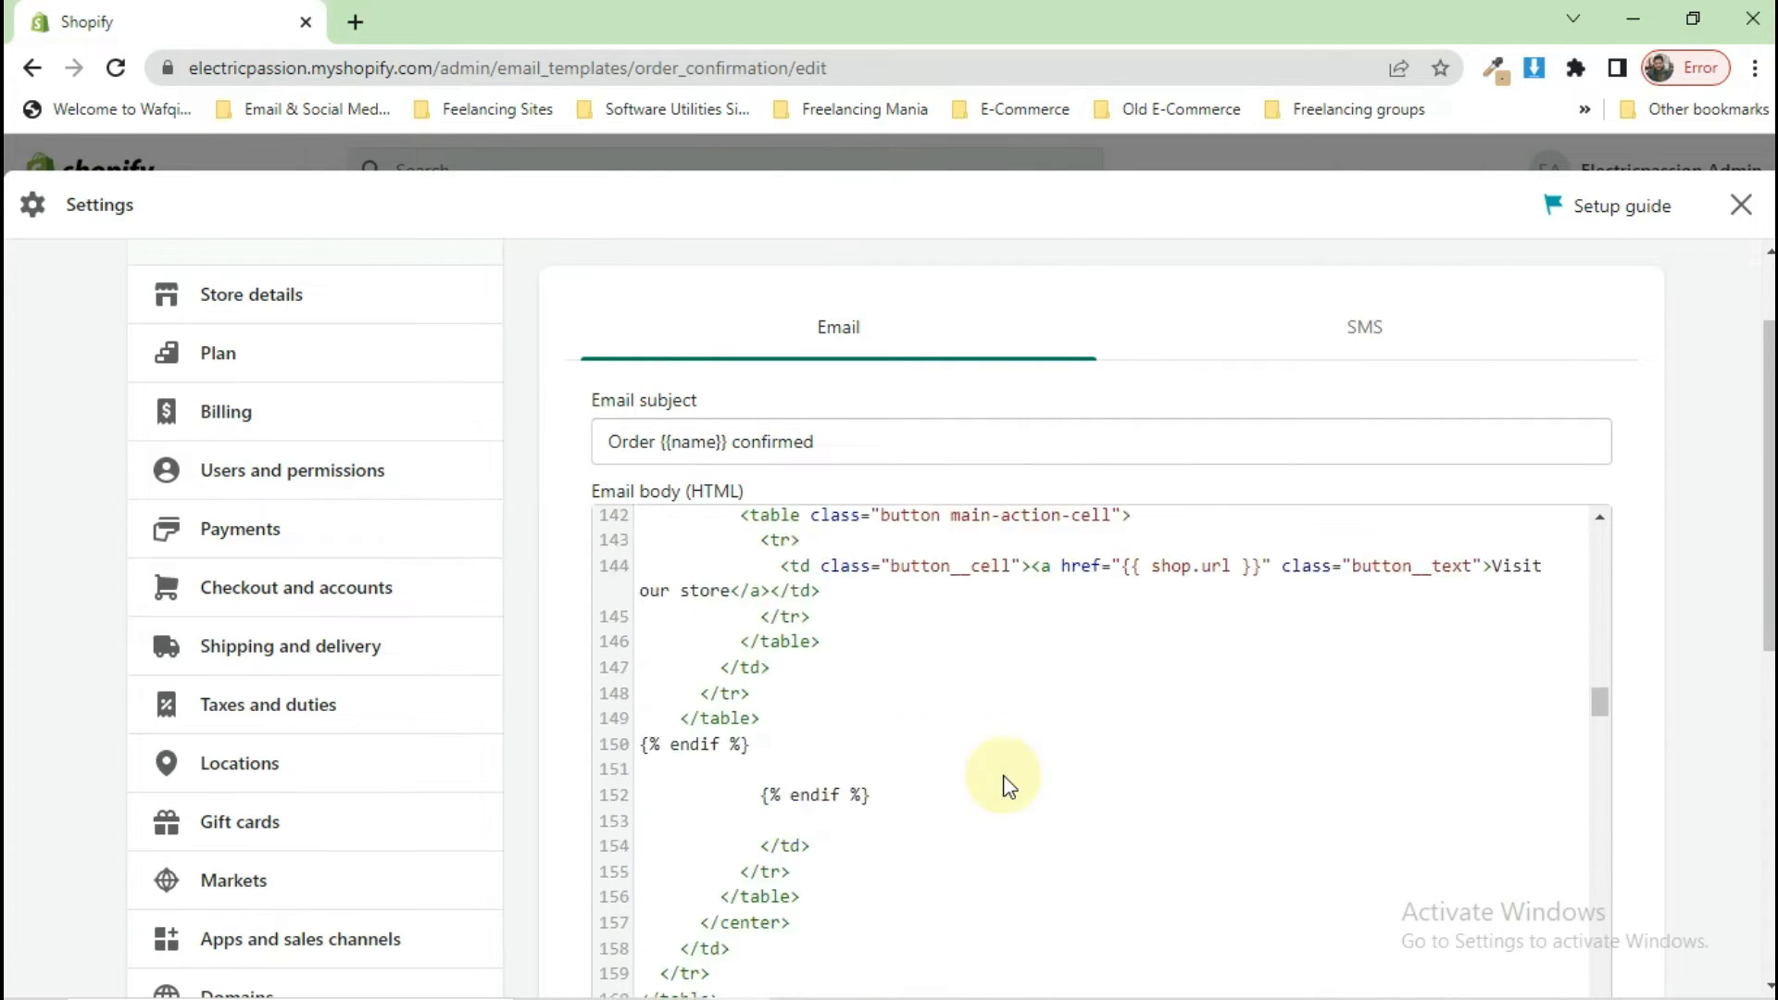
scroll(1646, 838, down, 6)
scroll(1646, 833, down, 2)
scroll(1024, 754, up, 10)
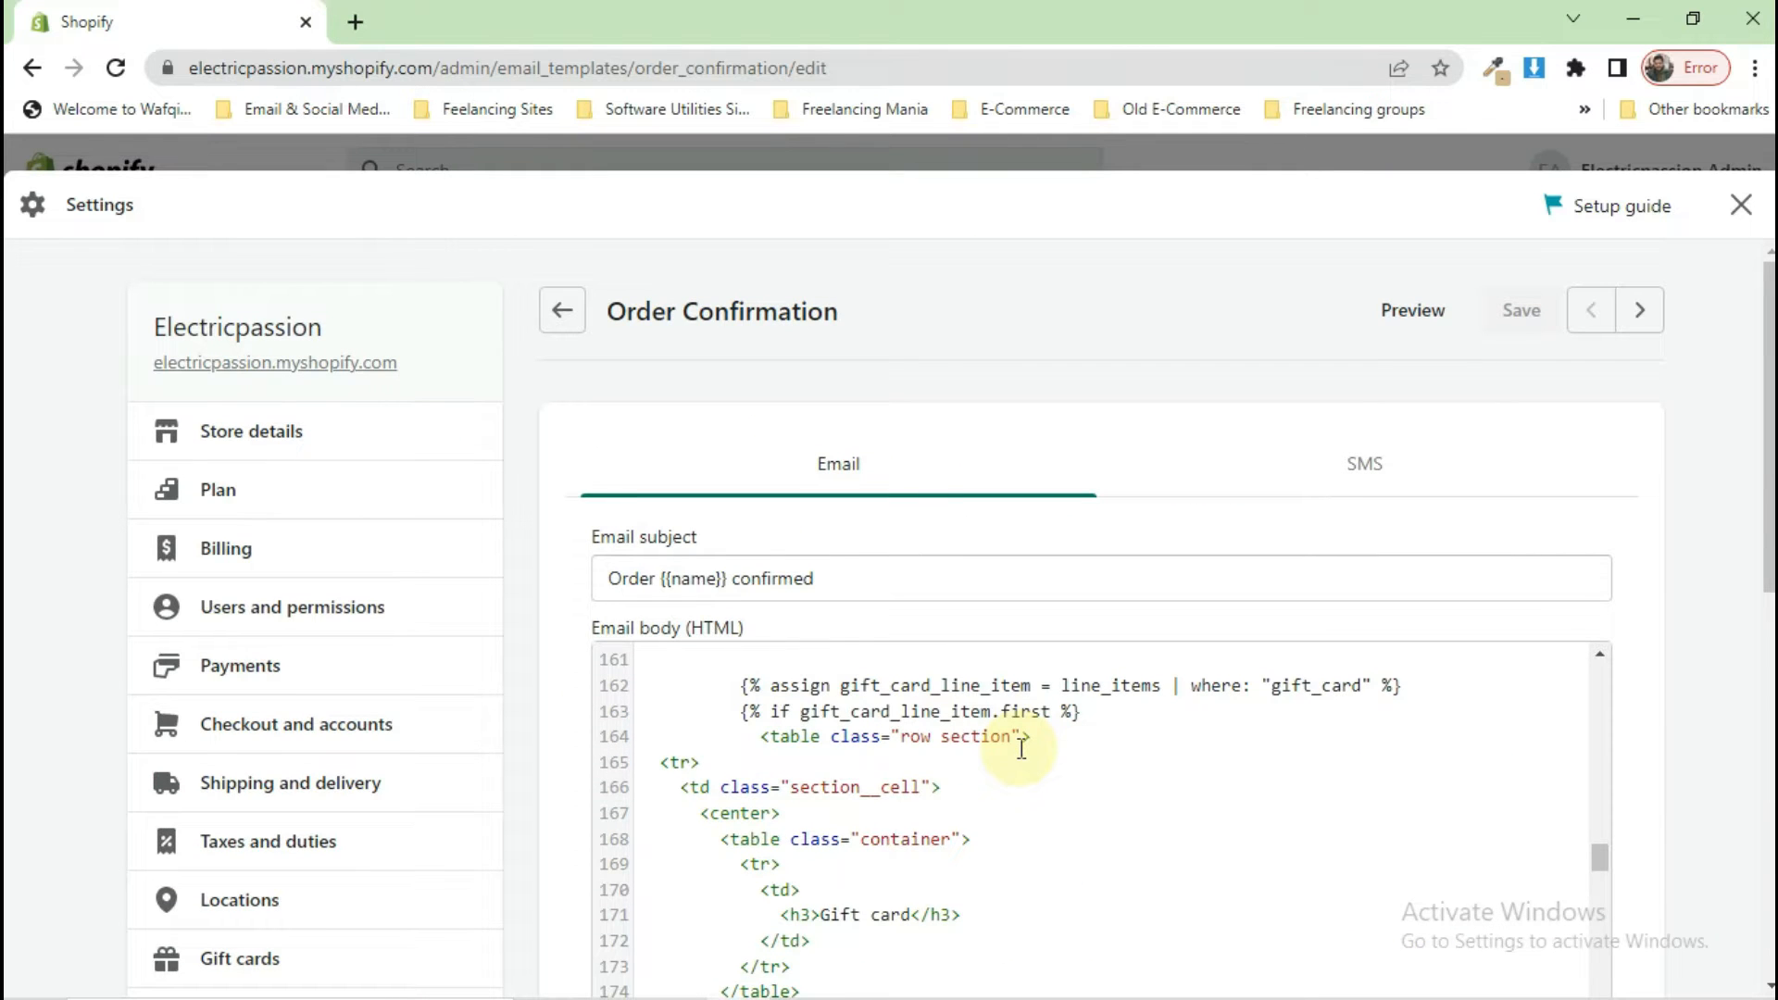
Open the Markets settings and bring up the form for adding a market.
scroll(99, 734, down, 5)
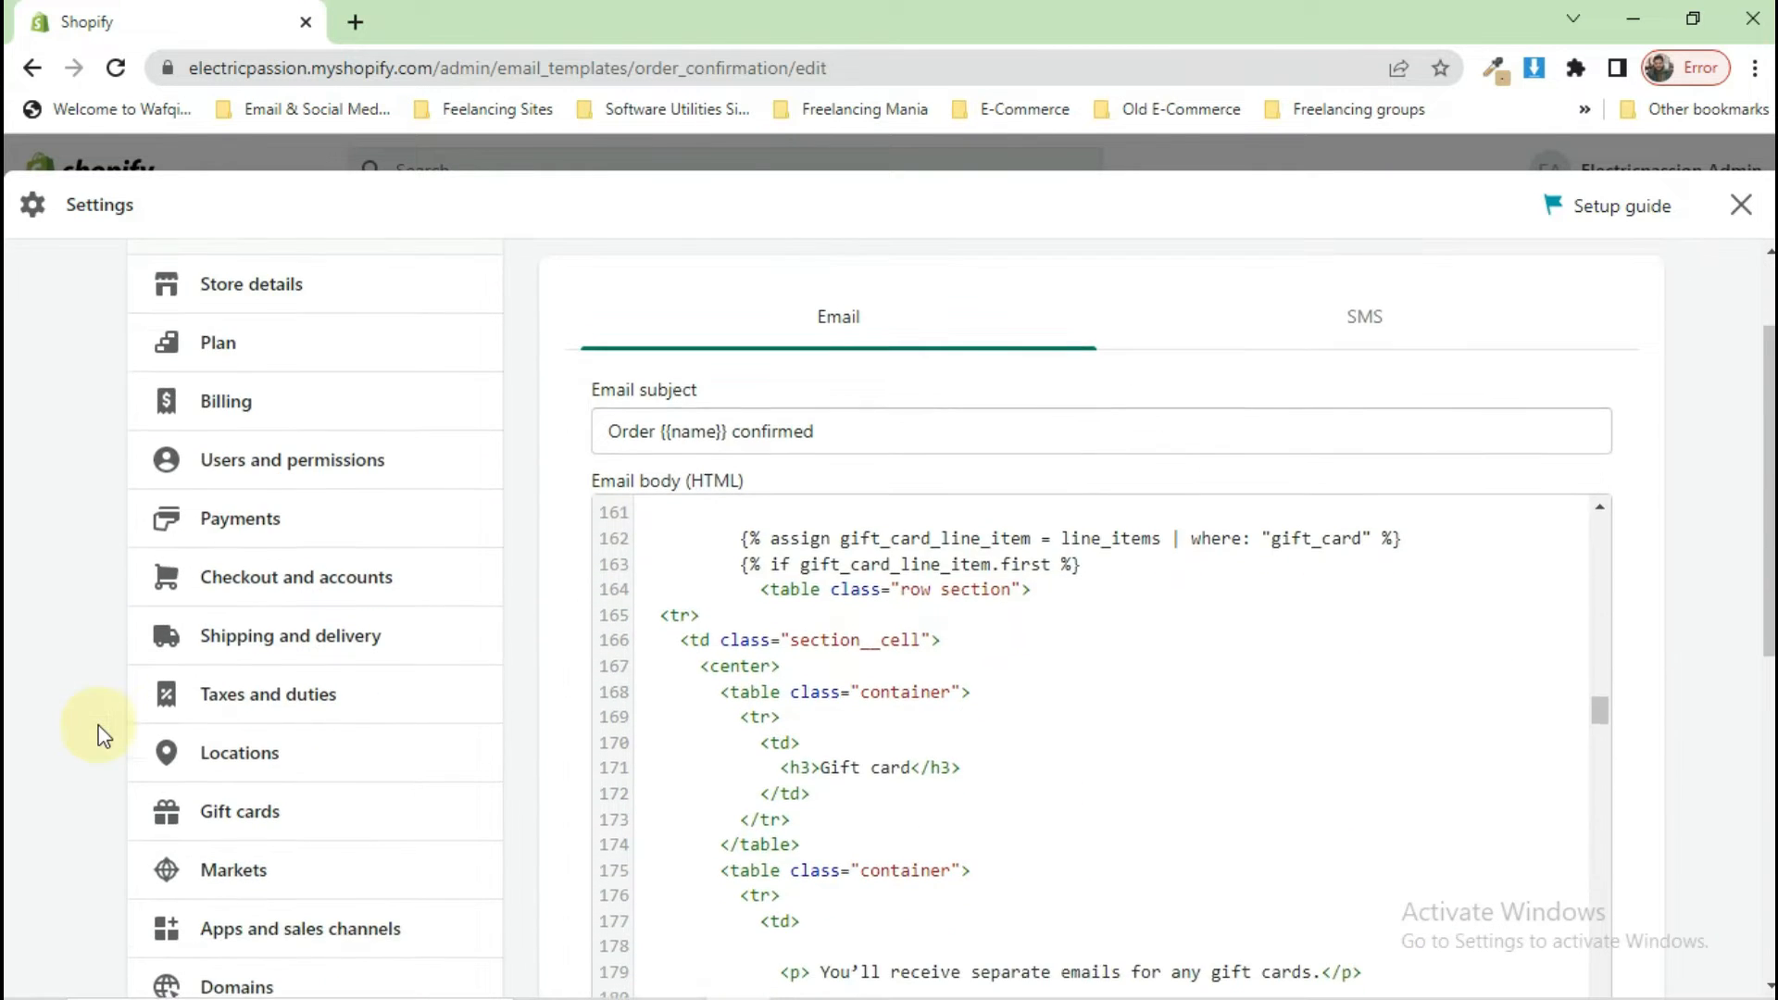
scroll(476, 794, down, 2)
scroll(476, 793, up, 3)
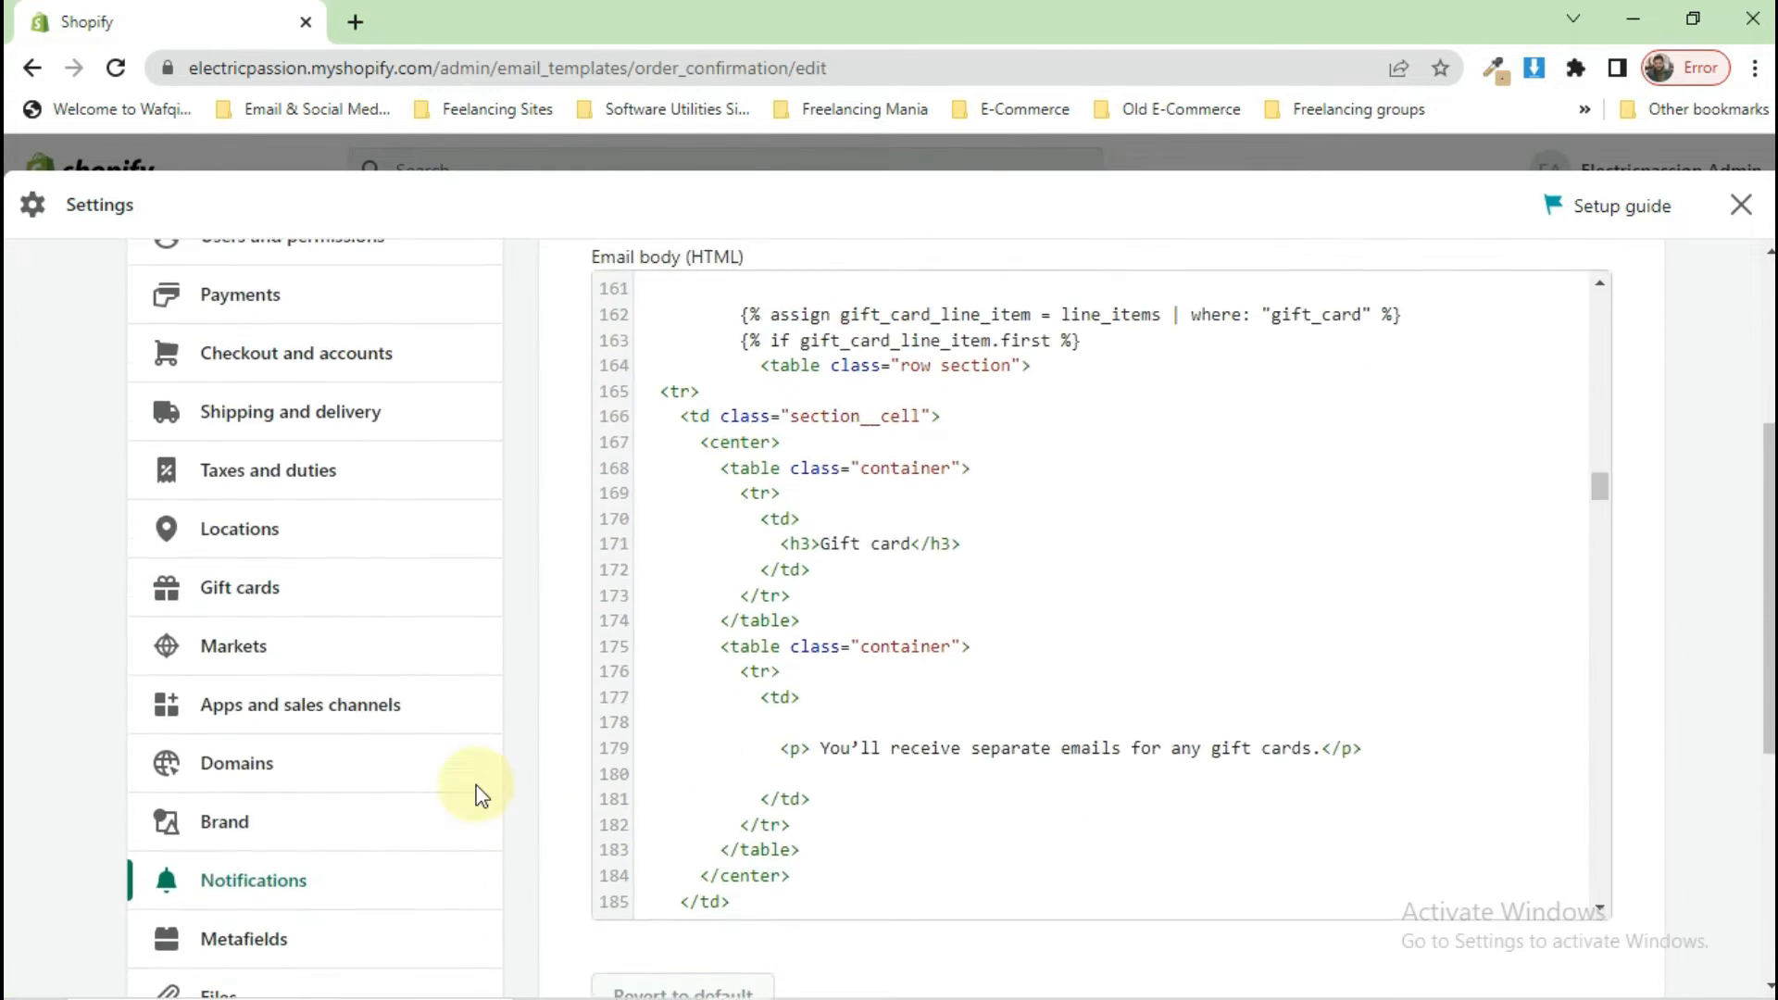
click(349, 674)
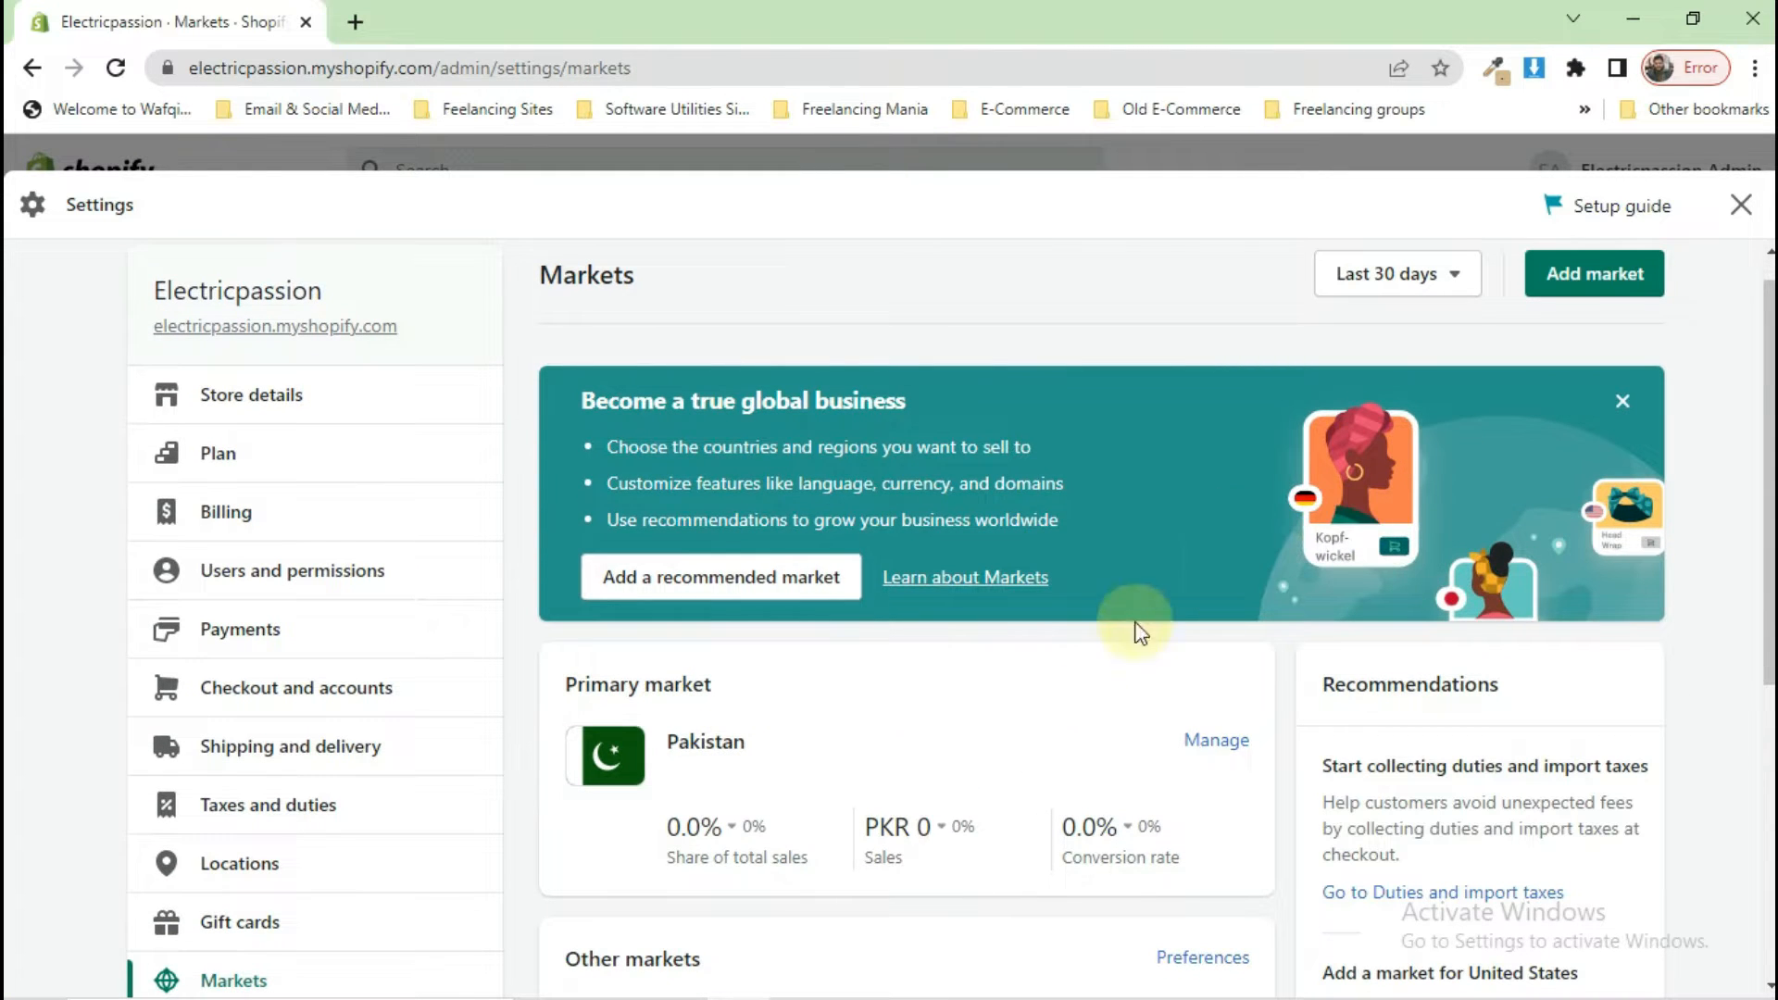
click(1616, 289)
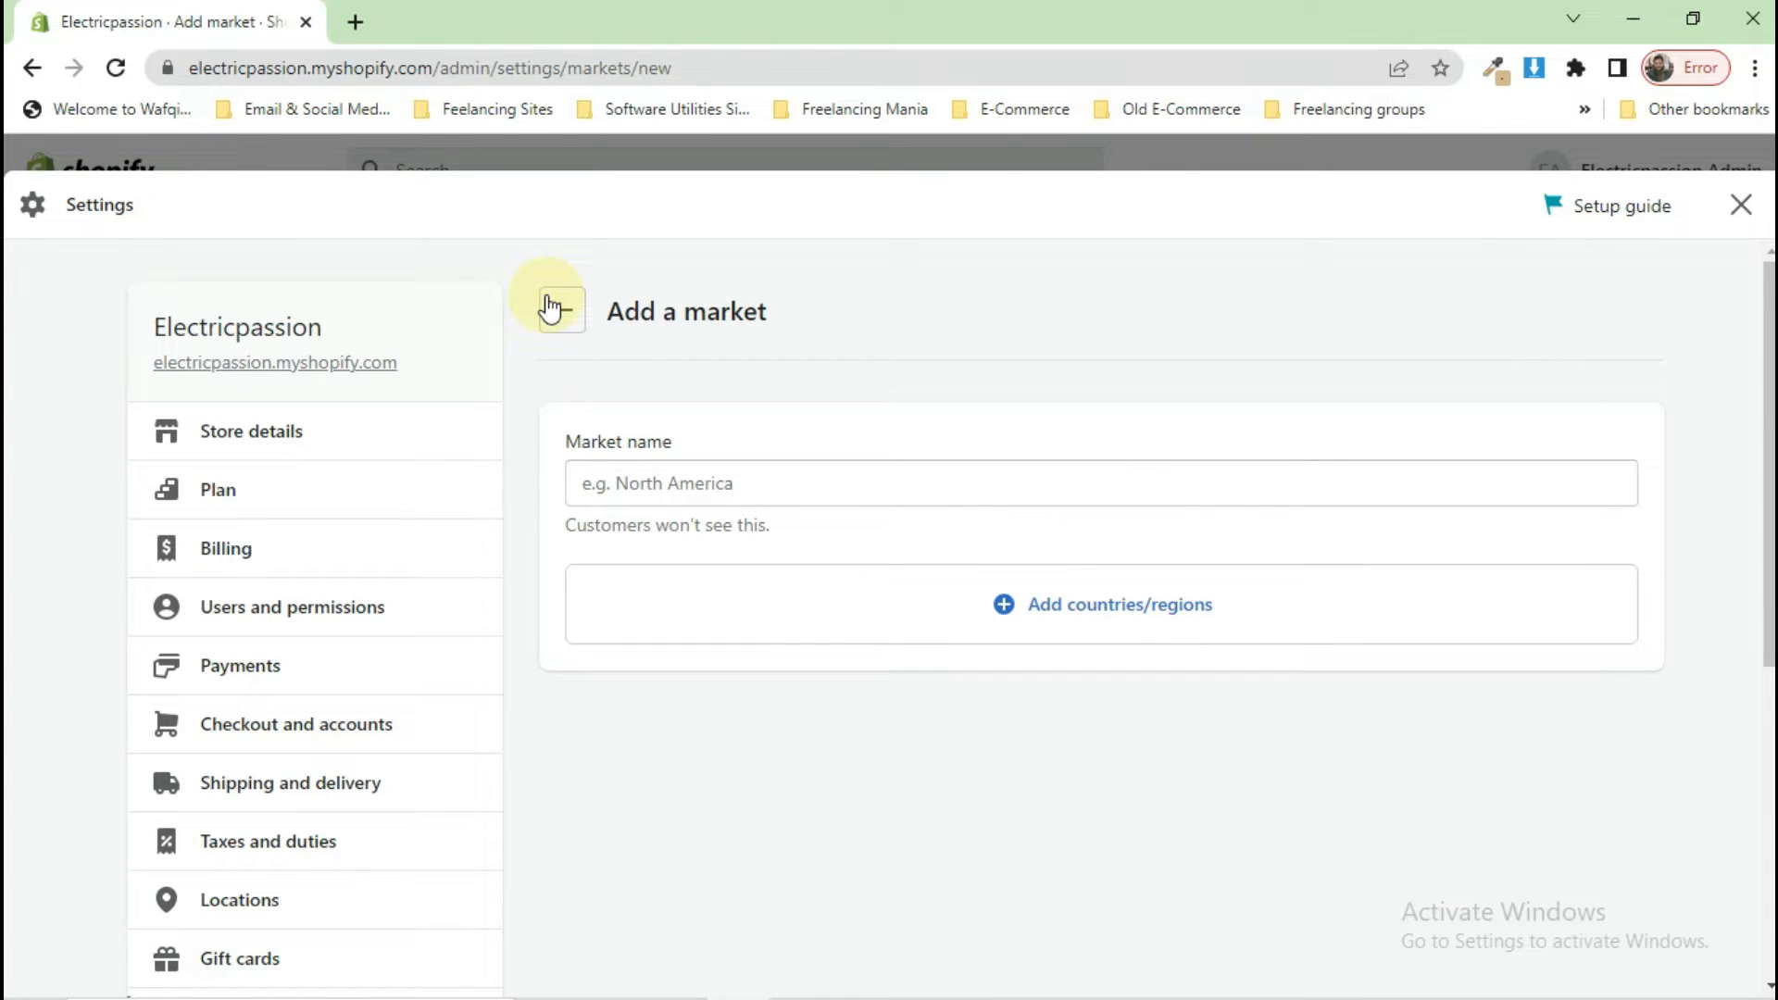
Open the Payments settings and browse the list of third-party payment providers.
click(267, 671)
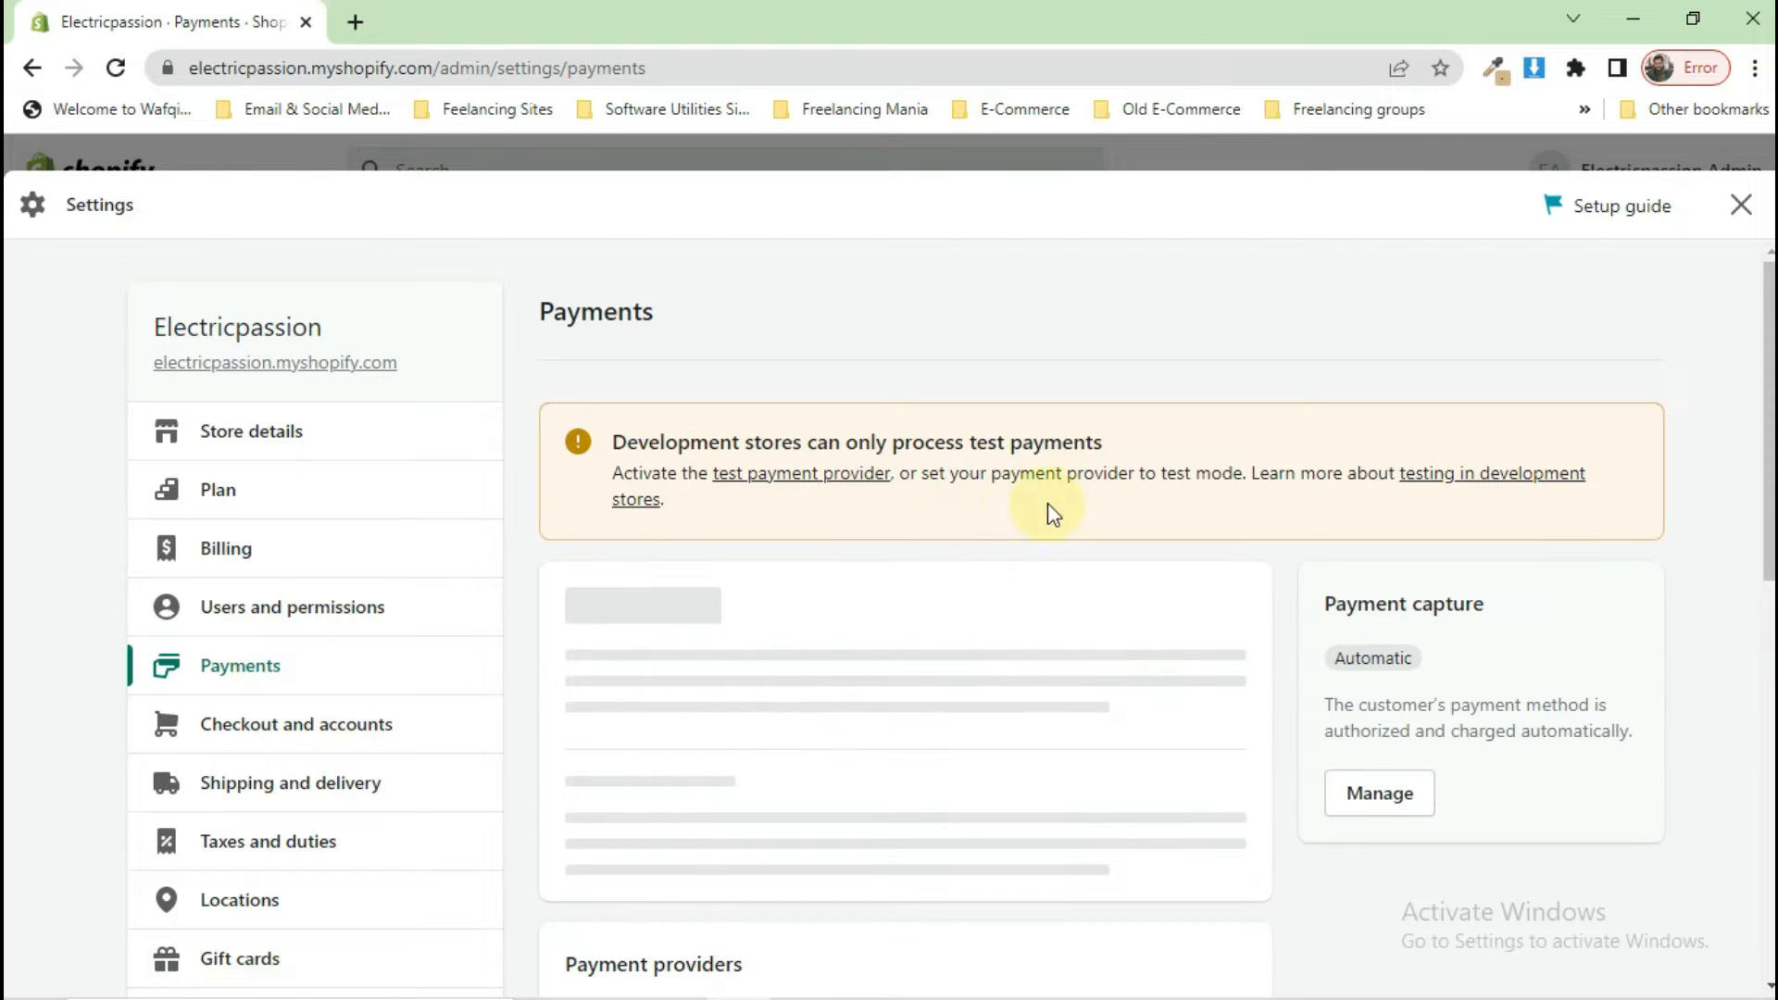
scroll(1048, 505, down, 2)
click(695, 543)
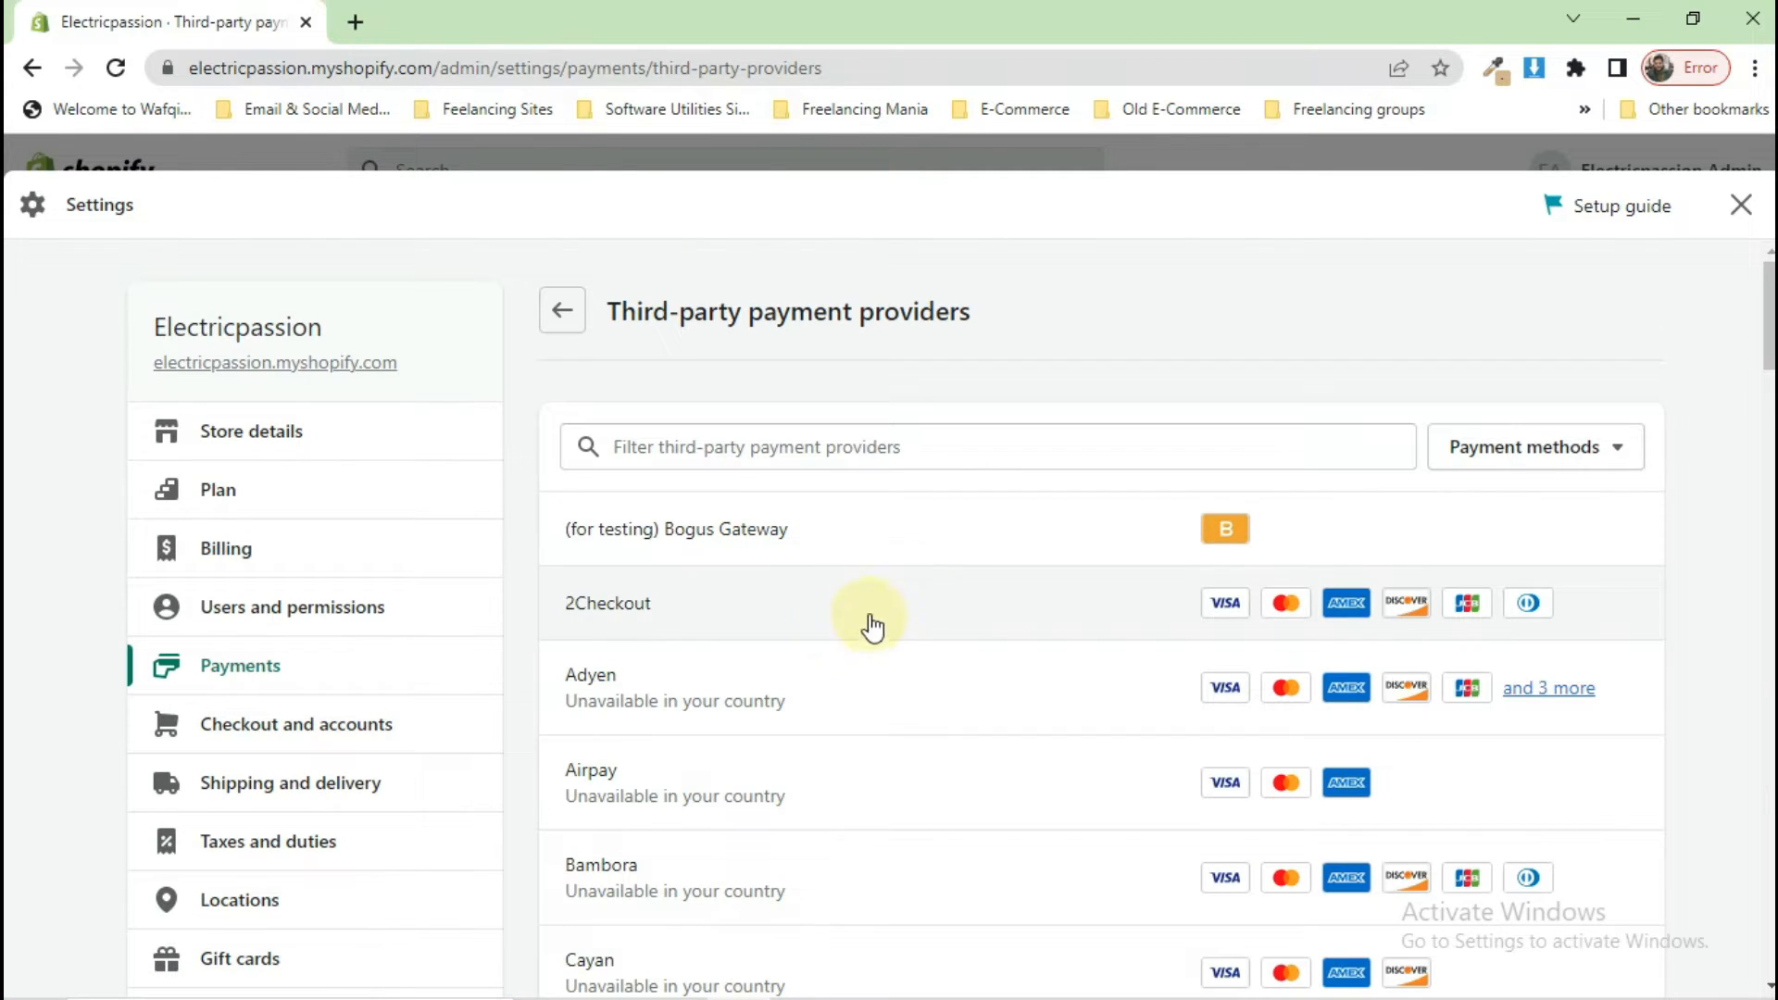
scroll(37, 676, down, 7)
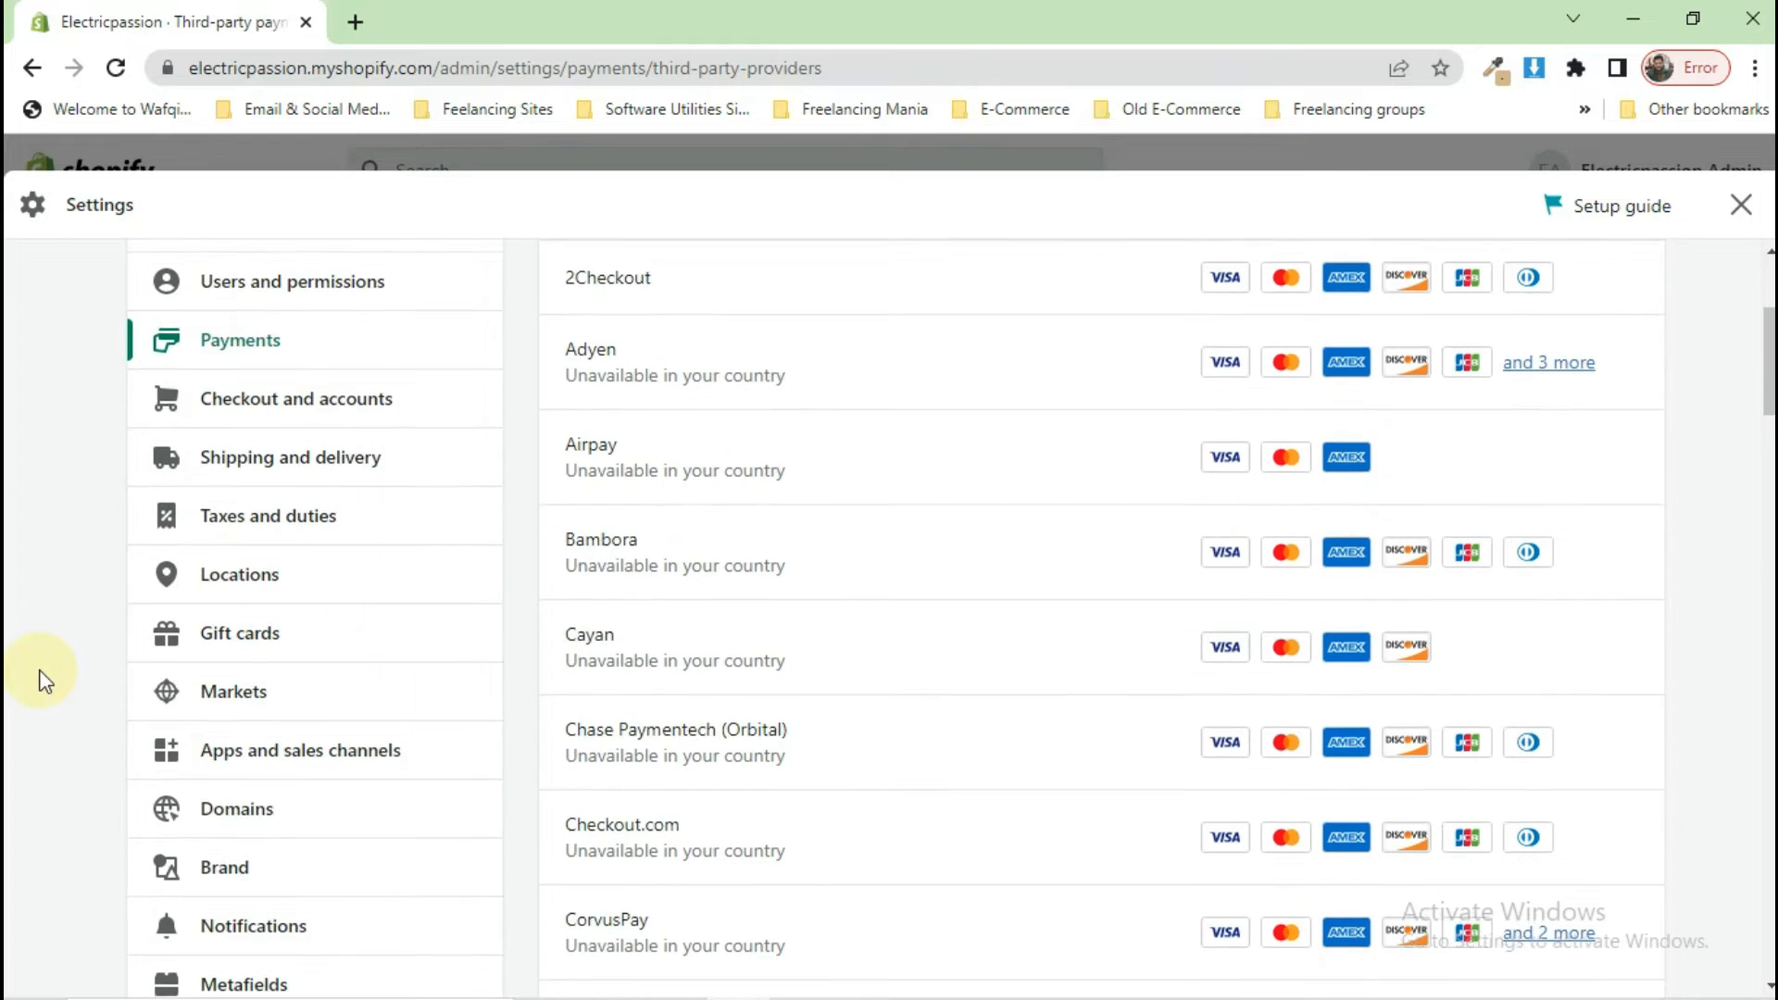
Open the Languages settings and review the store's published languages.
click(278, 760)
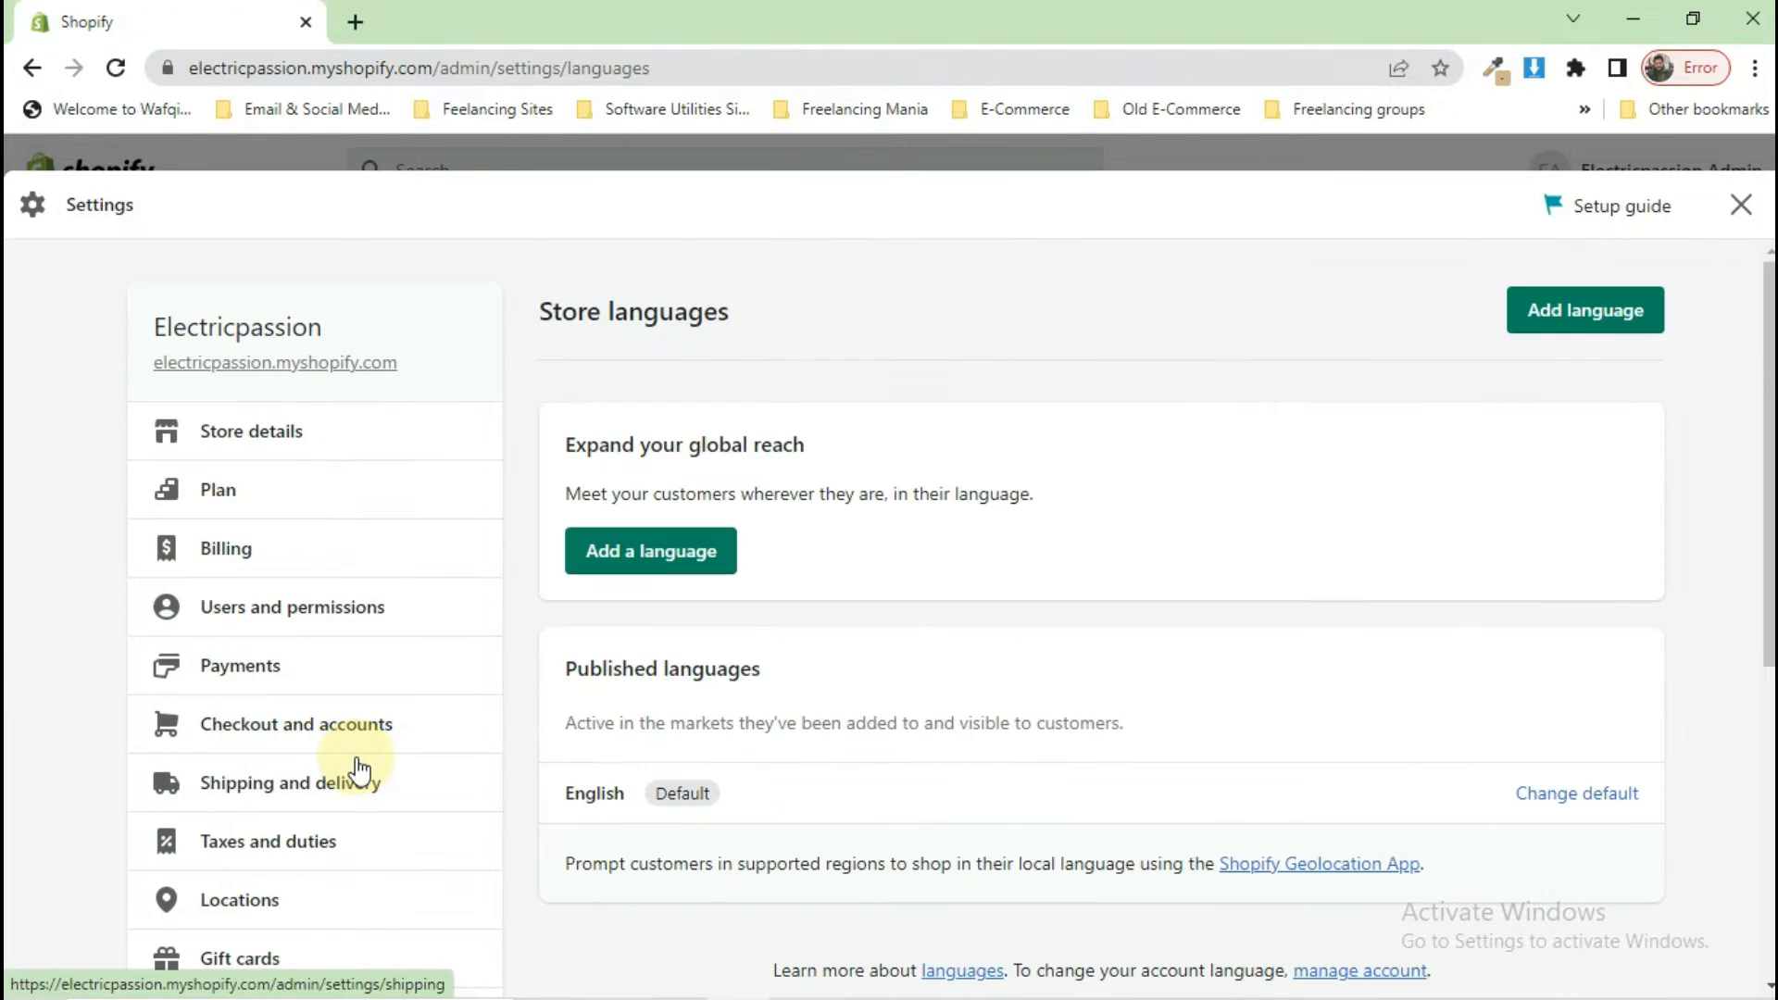
scroll(893, 735, down, 1)
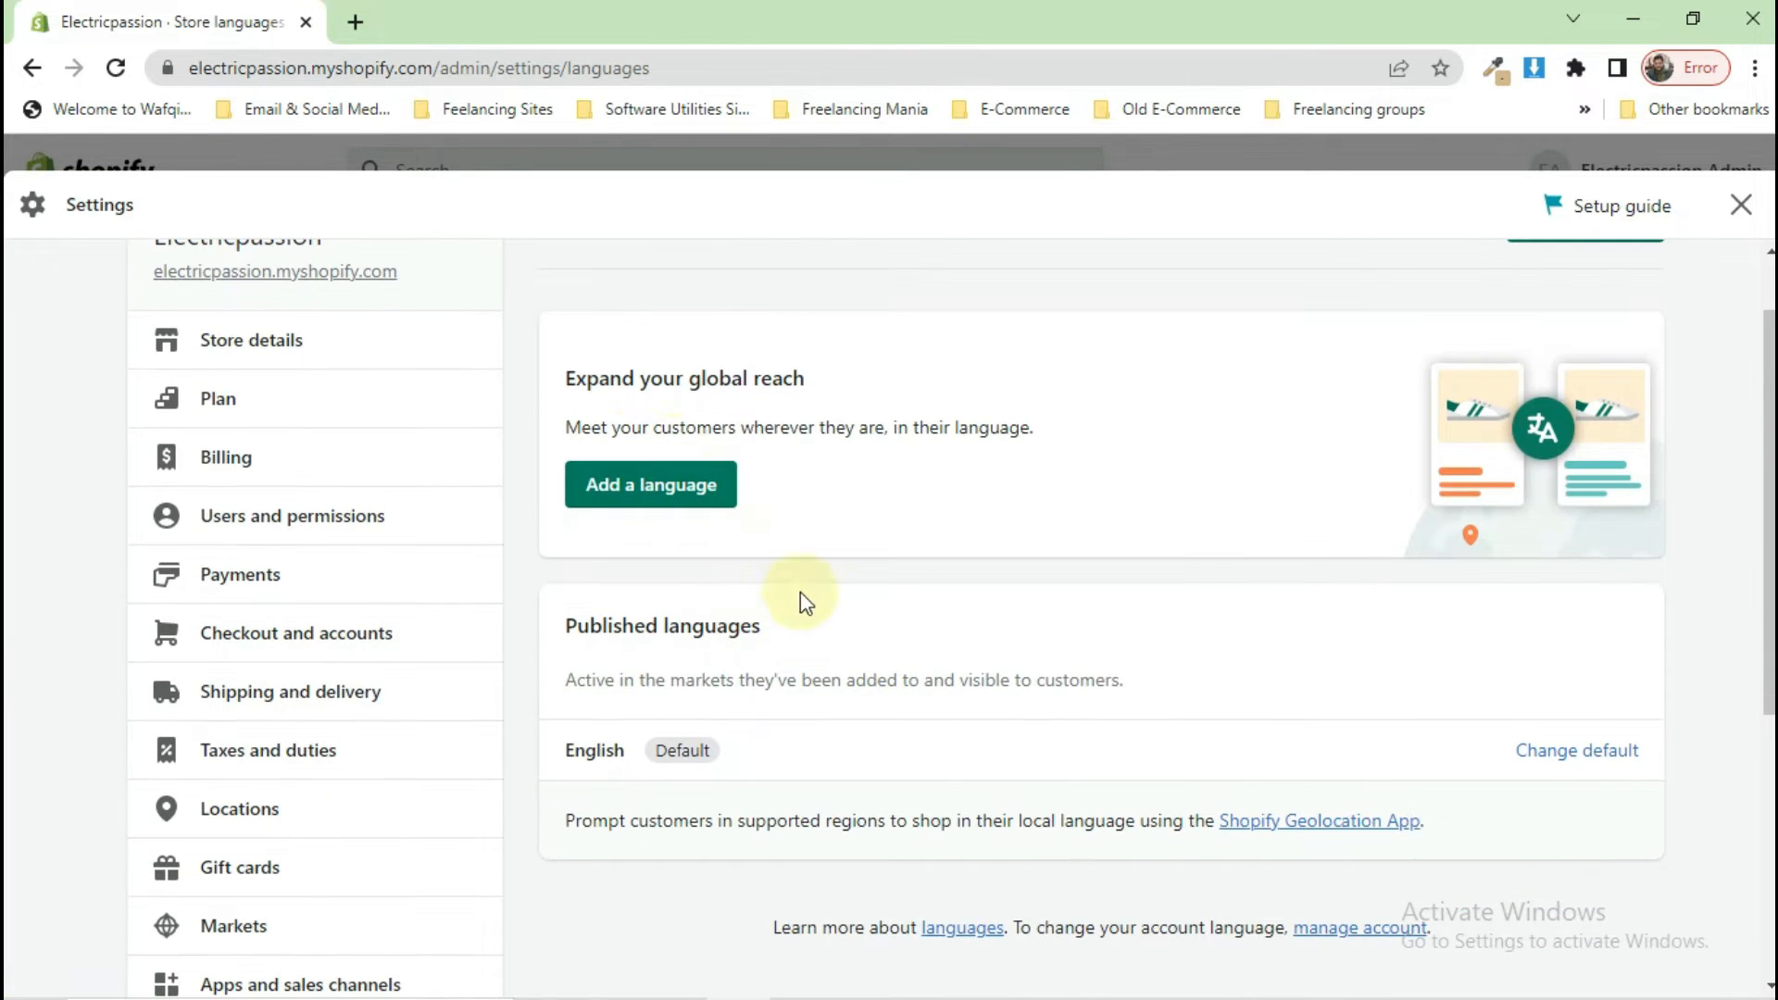
scroll(29, 743, down, 5)
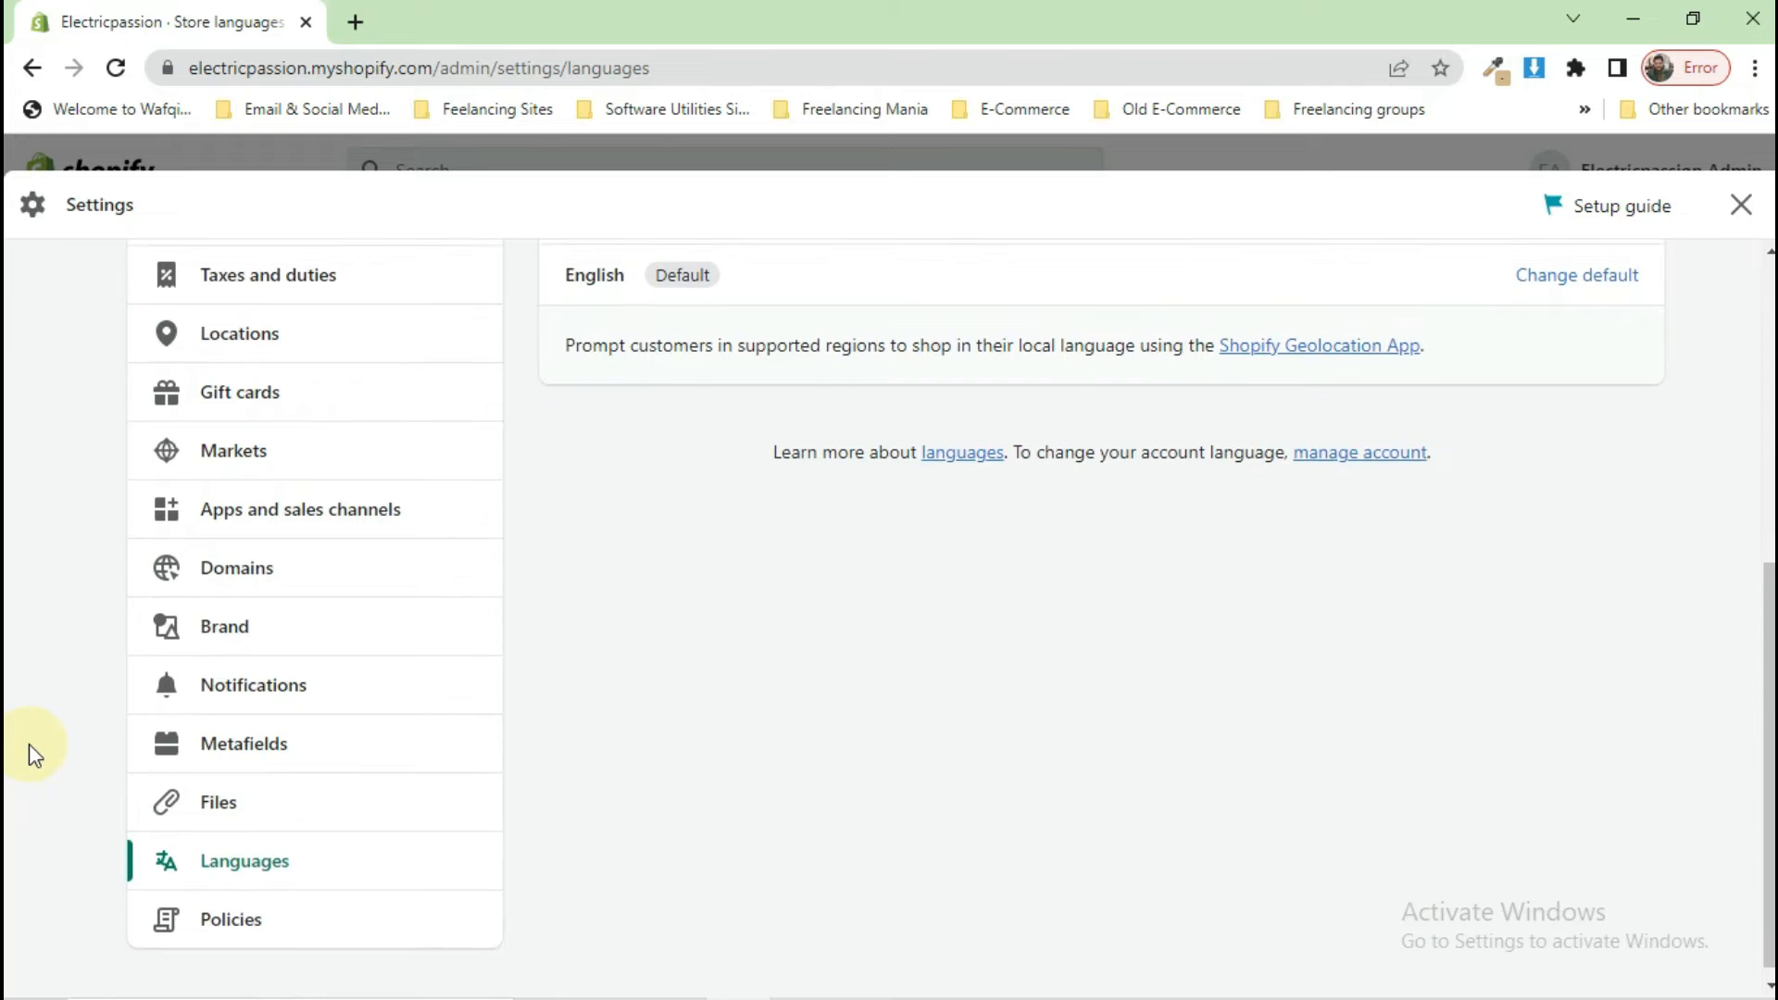
Open the Checkout and accounts settings and look through the options down to the customer contact method.
scroll(42, 723, up, 3)
click(337, 397)
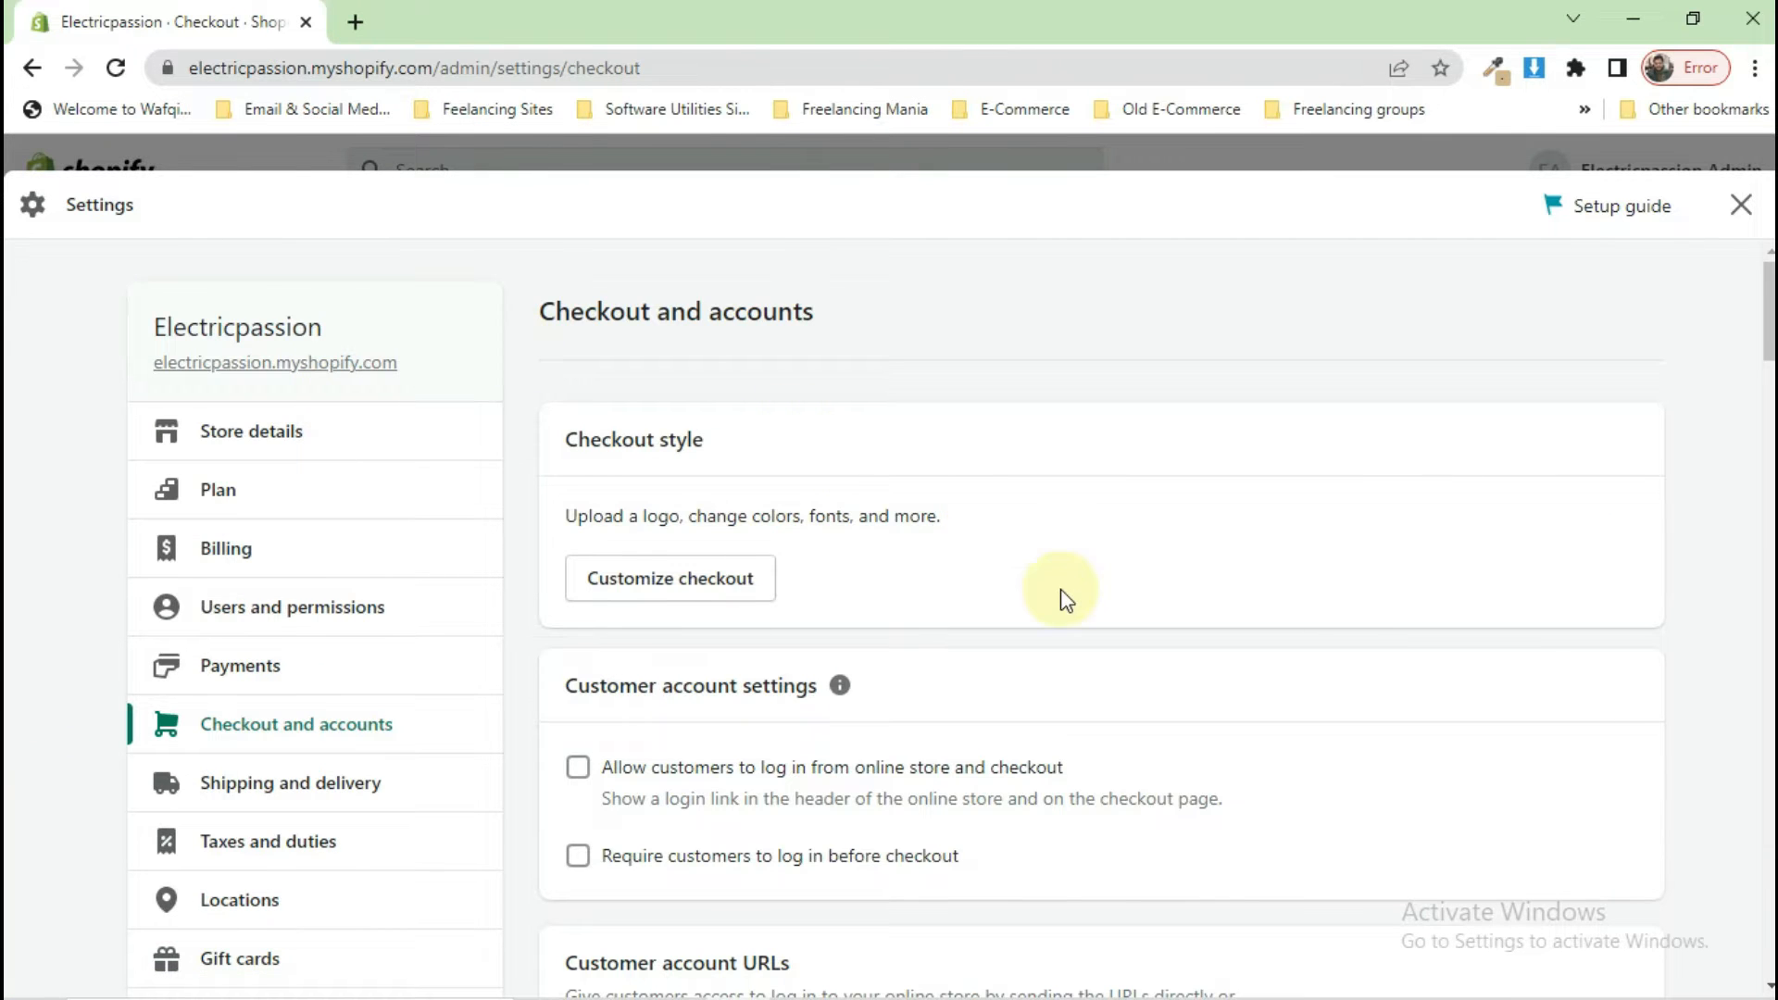
scroll(1065, 598, down, 7)
scroll(1066, 600, down, 6)
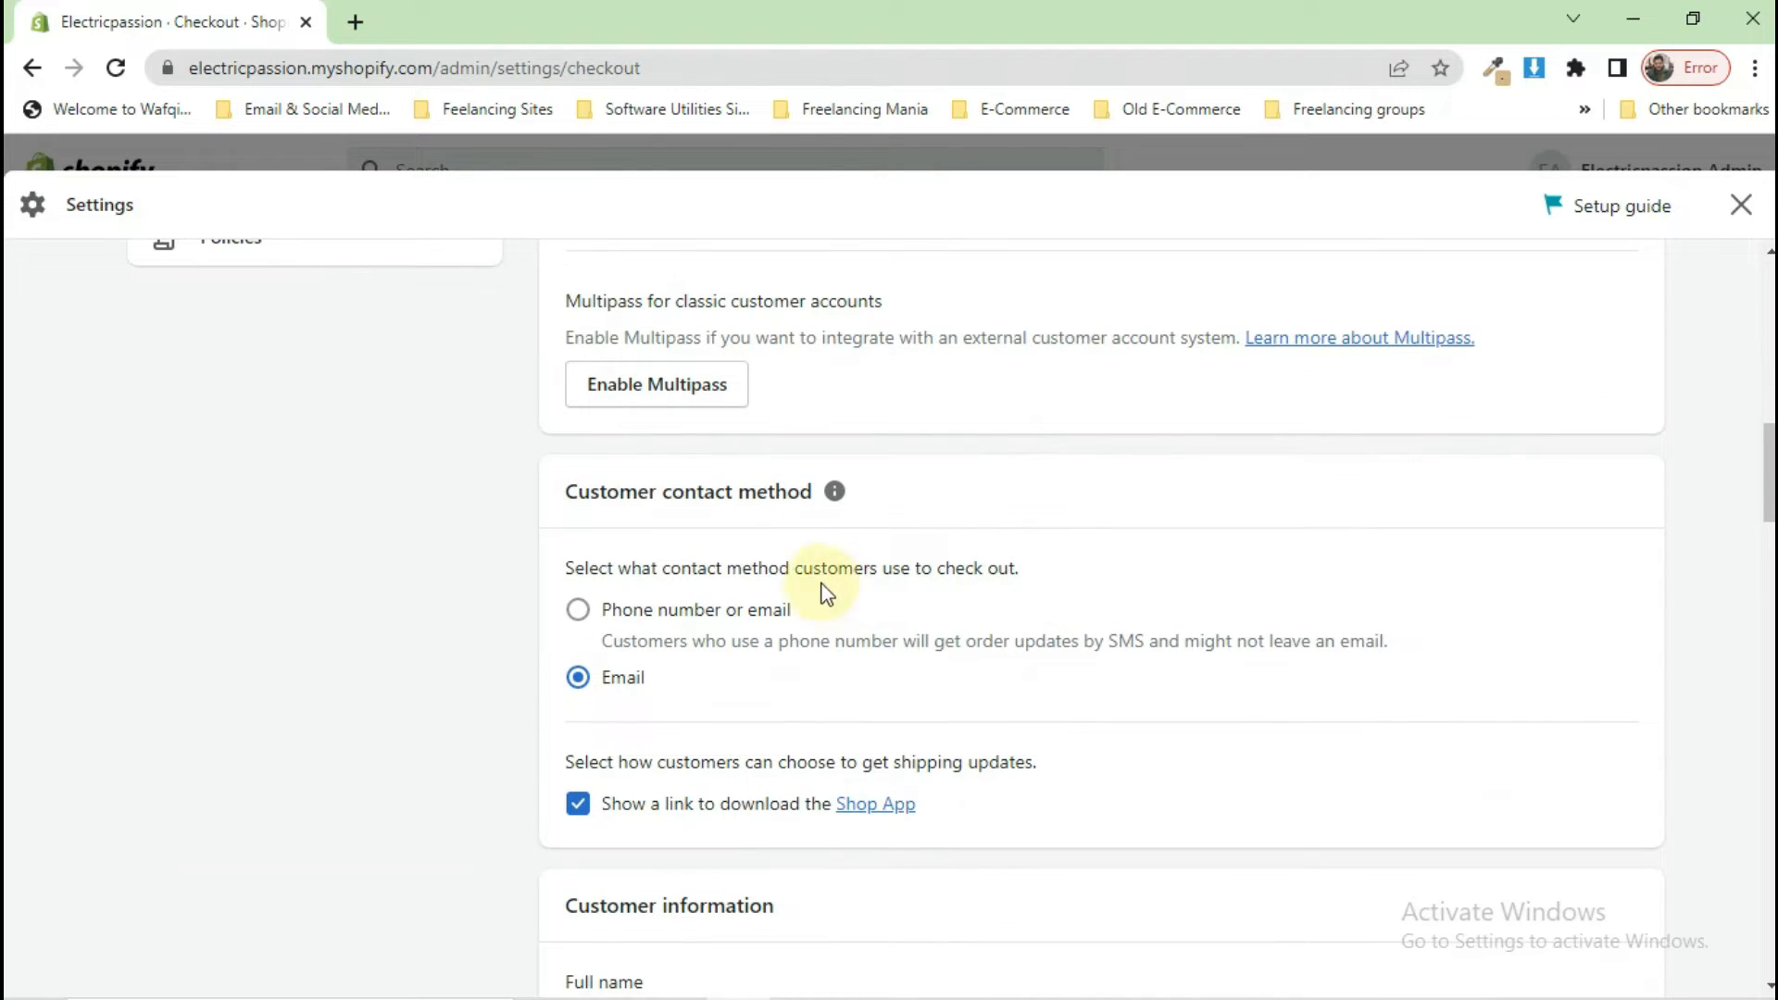
Try the "Phone number or email" contact method and restore Email, and switch the checkout tipping options on and off again.
click(685, 627)
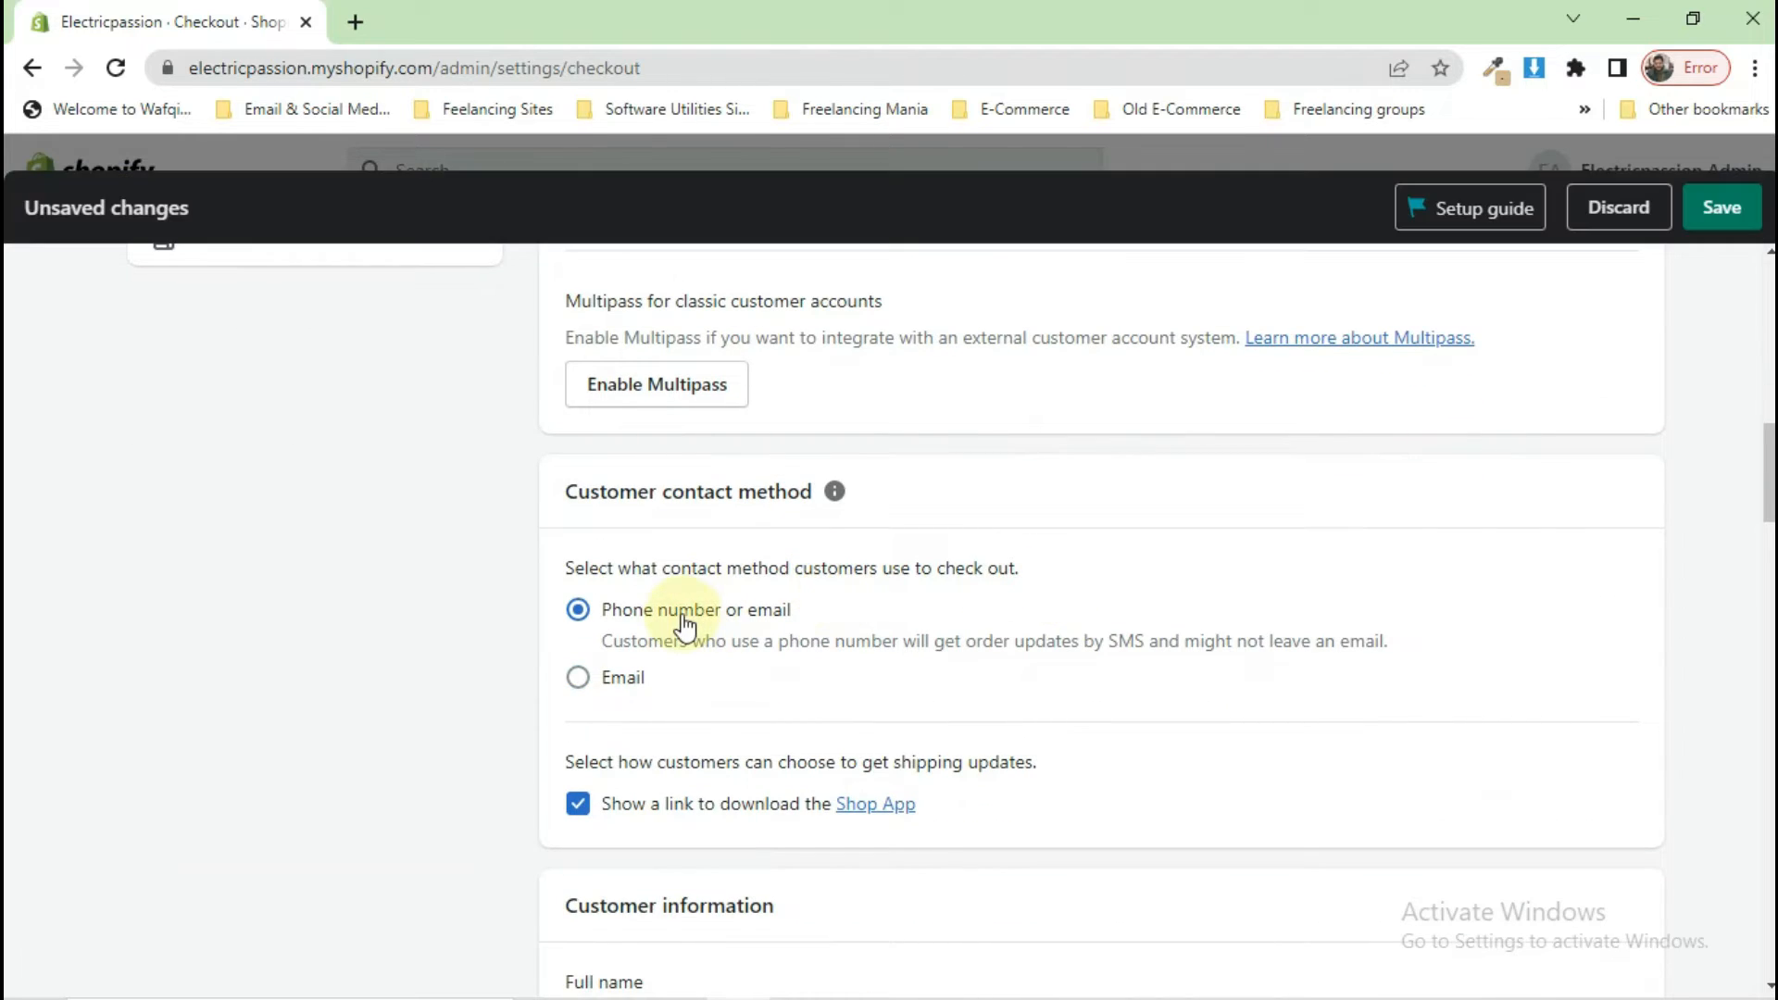
click(600, 682)
scroll(921, 714, down, 15)
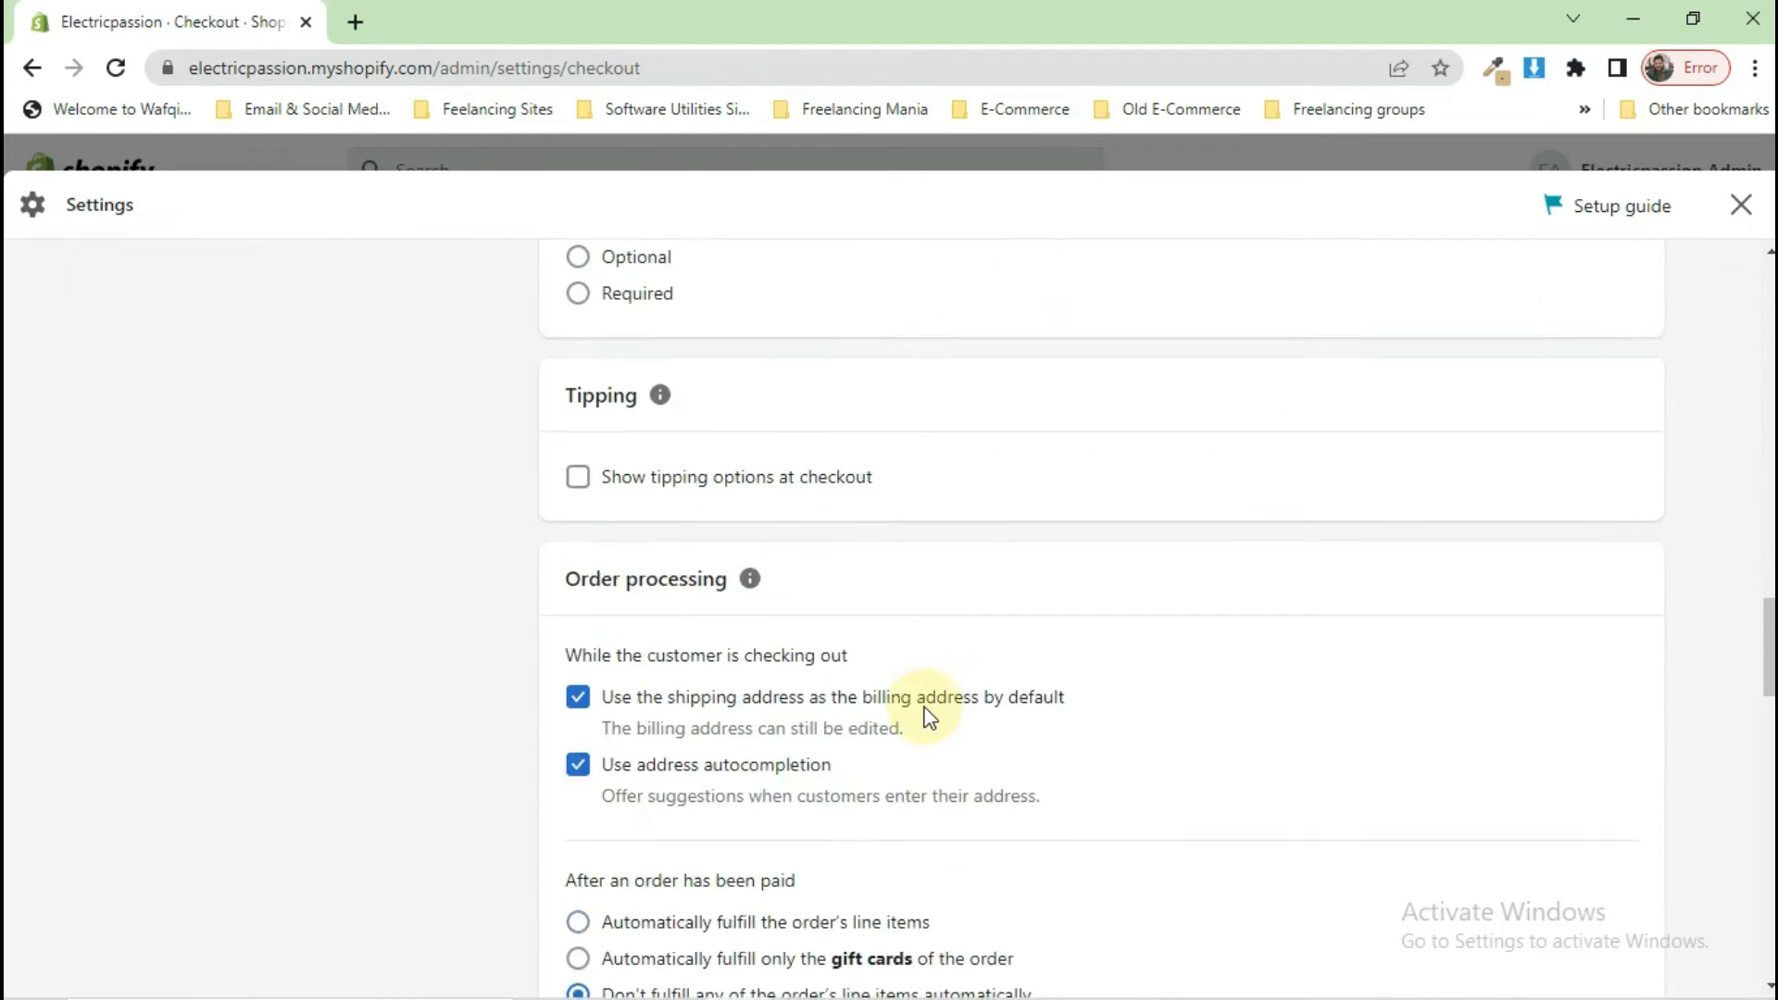
scroll(929, 718, down, 1)
click(717, 391)
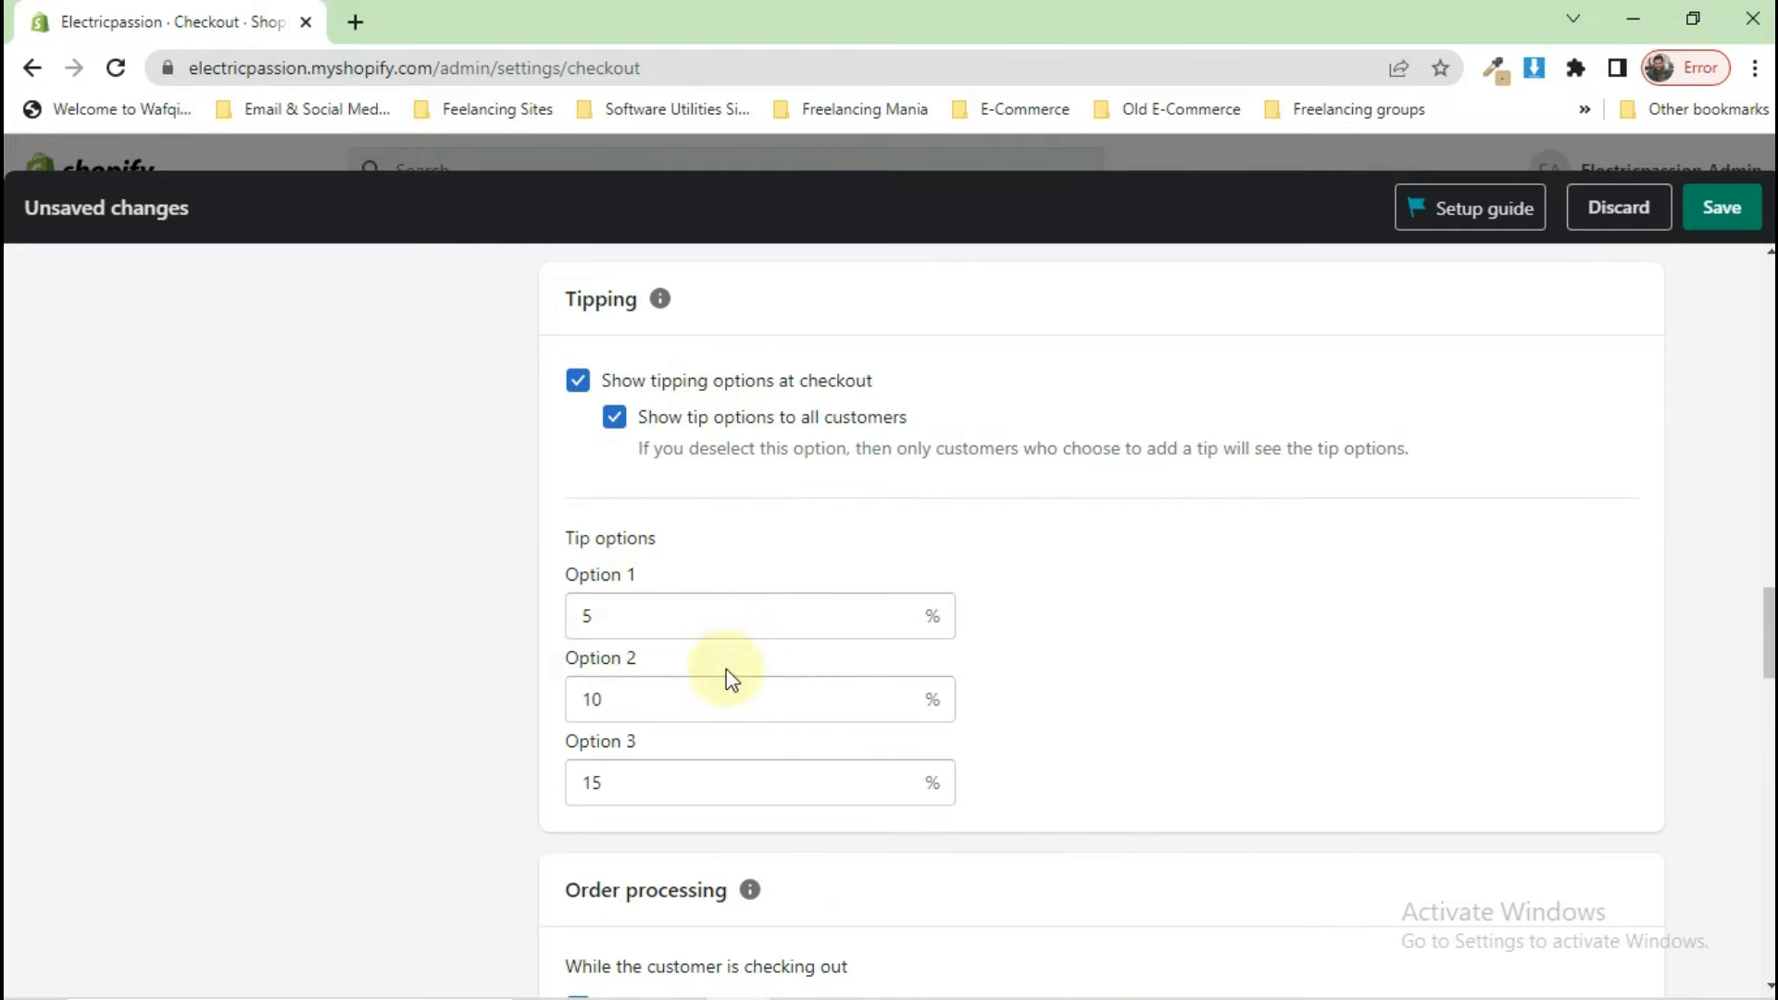
click(577, 381)
Review the order processing options for checkout, and open the Files settings.
scroll(635, 833, down, 3)
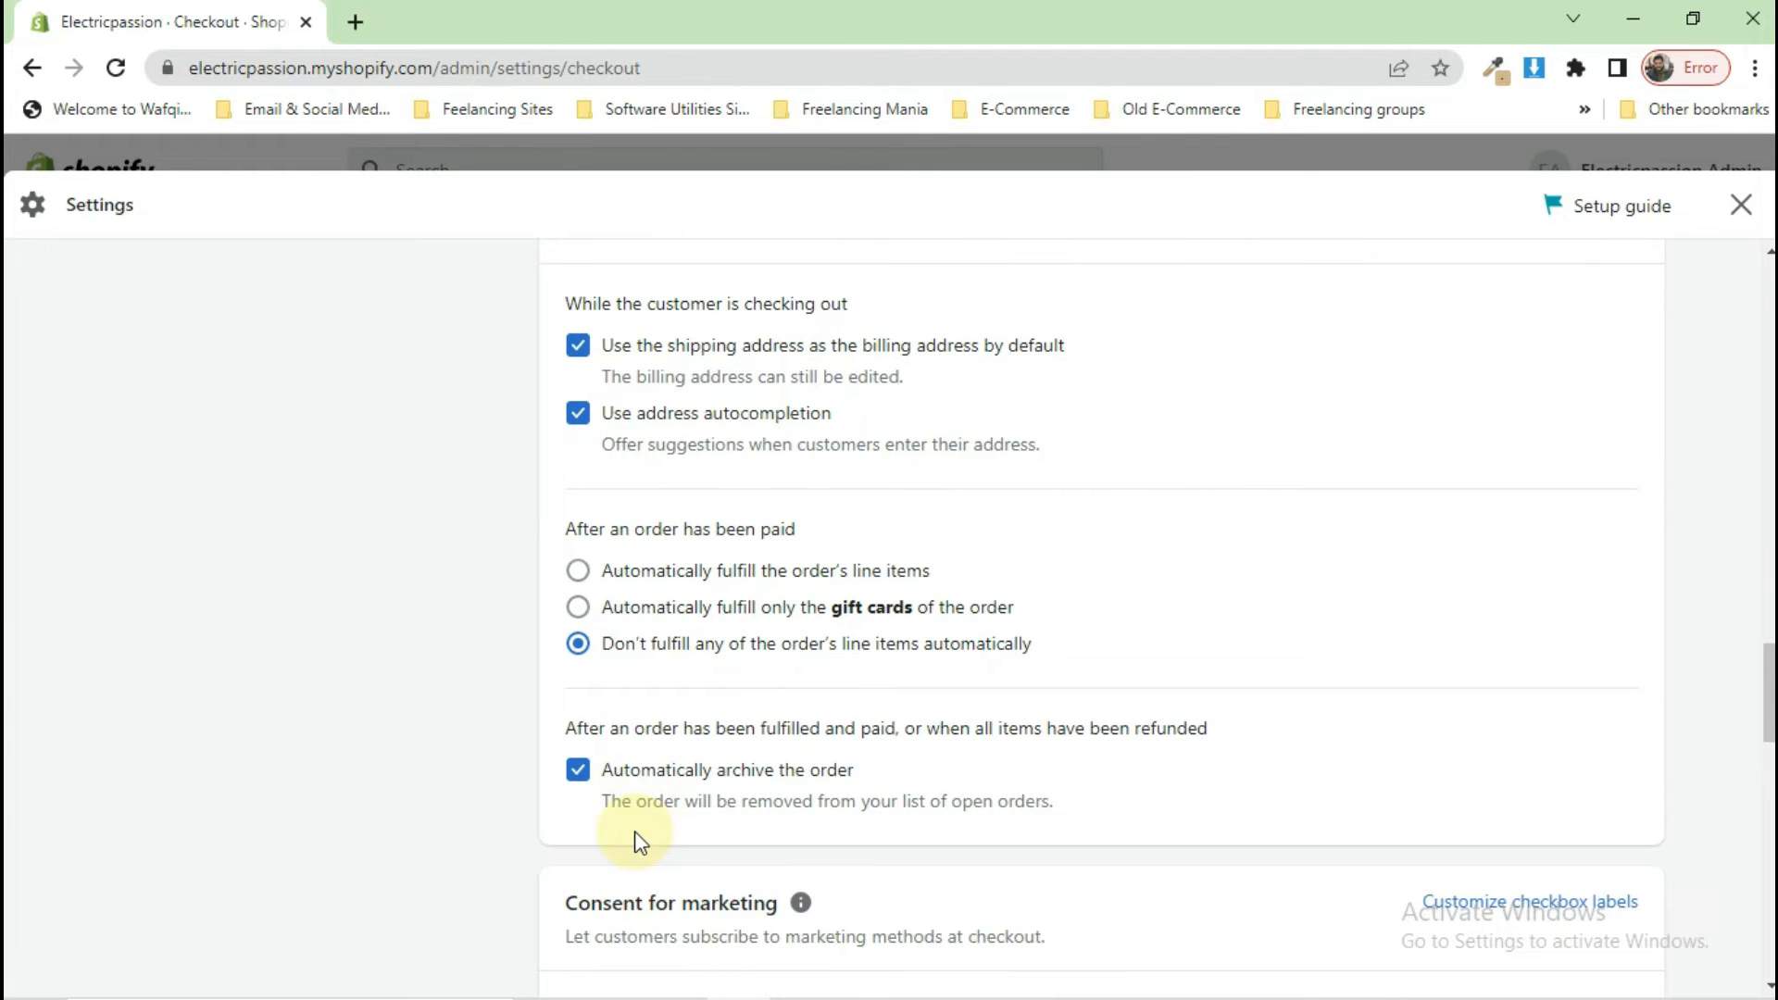
scroll(497, 754, up, 6)
scroll(497, 754, up, 15)
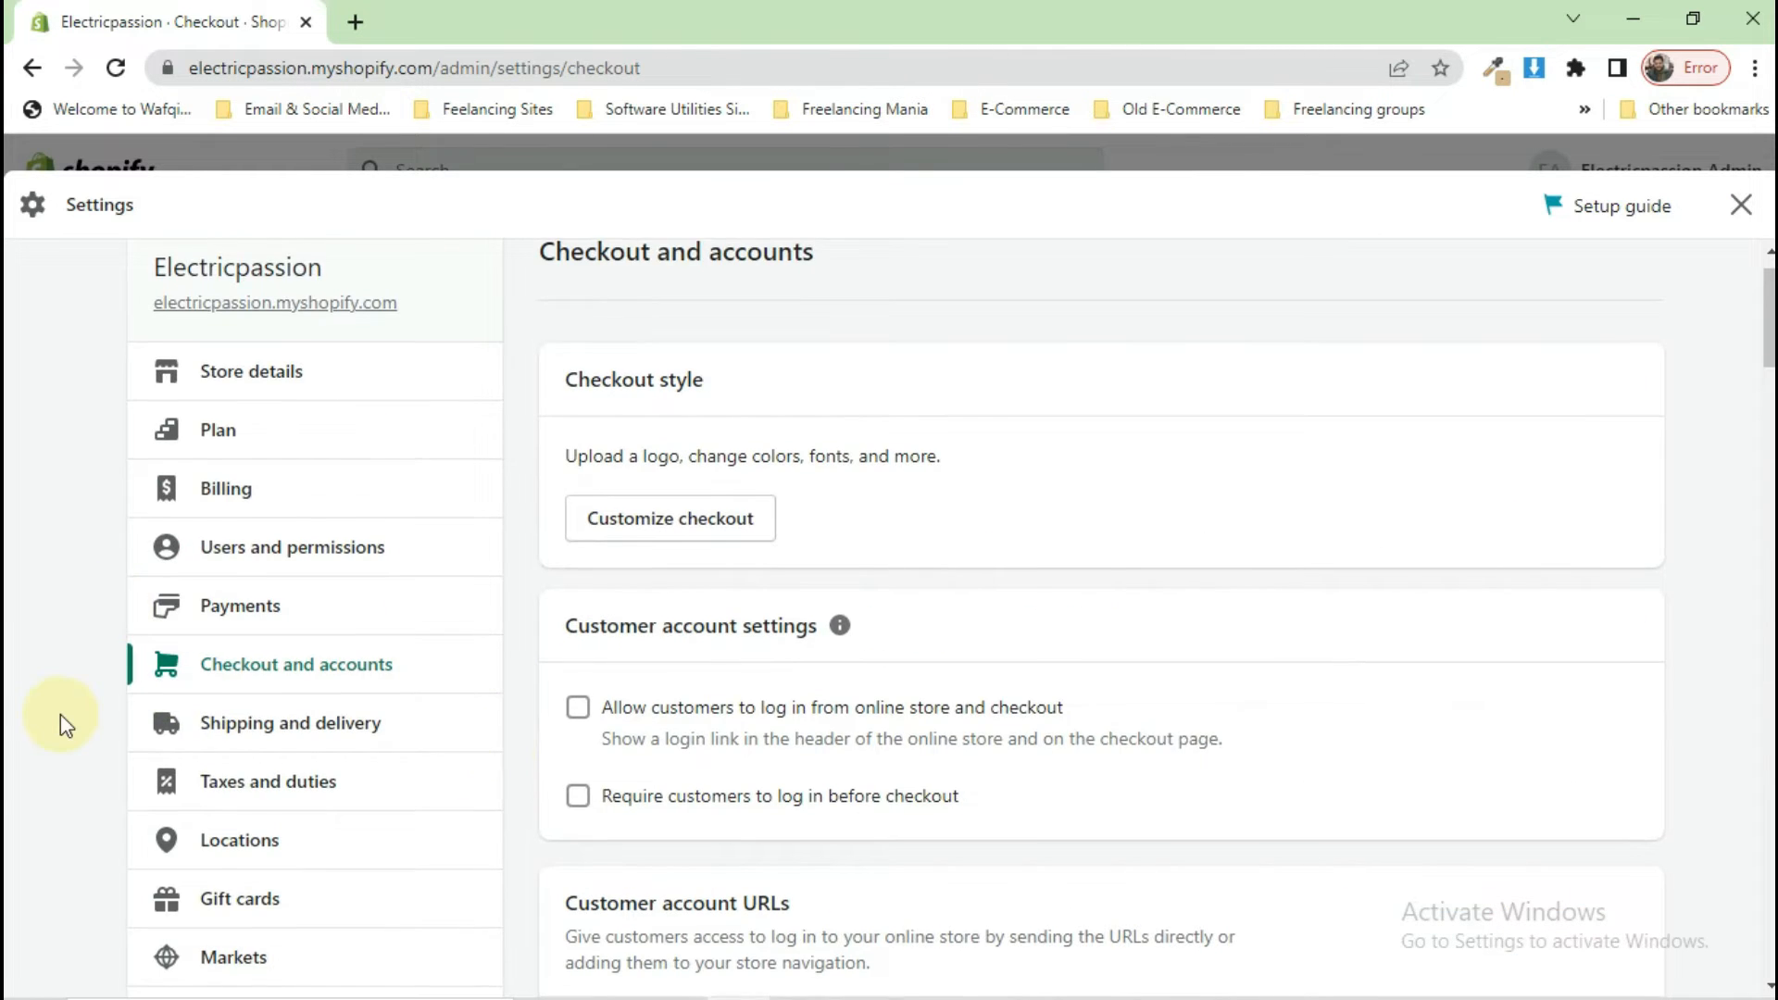
scroll(59, 714, down, 3)
scroll(37, 750, down, 3)
click(204, 817)
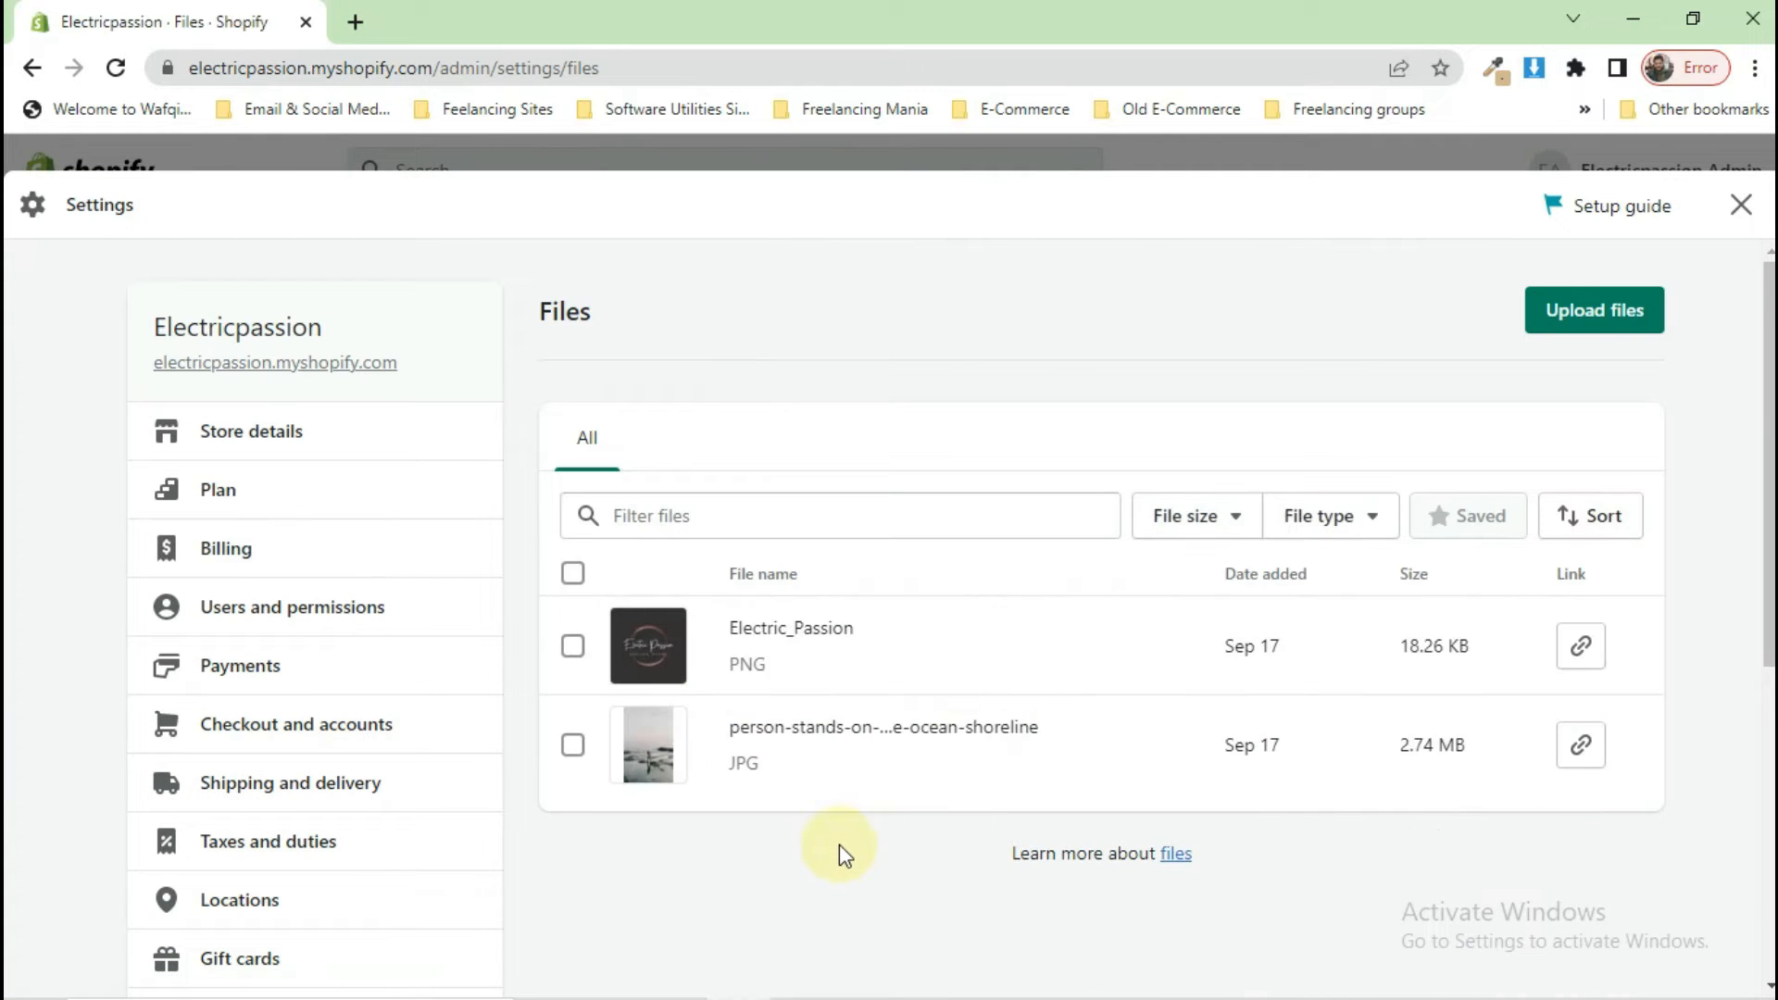
Open the Shipping and delivery settings and review the shipping rates, processing time, local delivery and local pickup sections.
scroll(839, 845, down, 1)
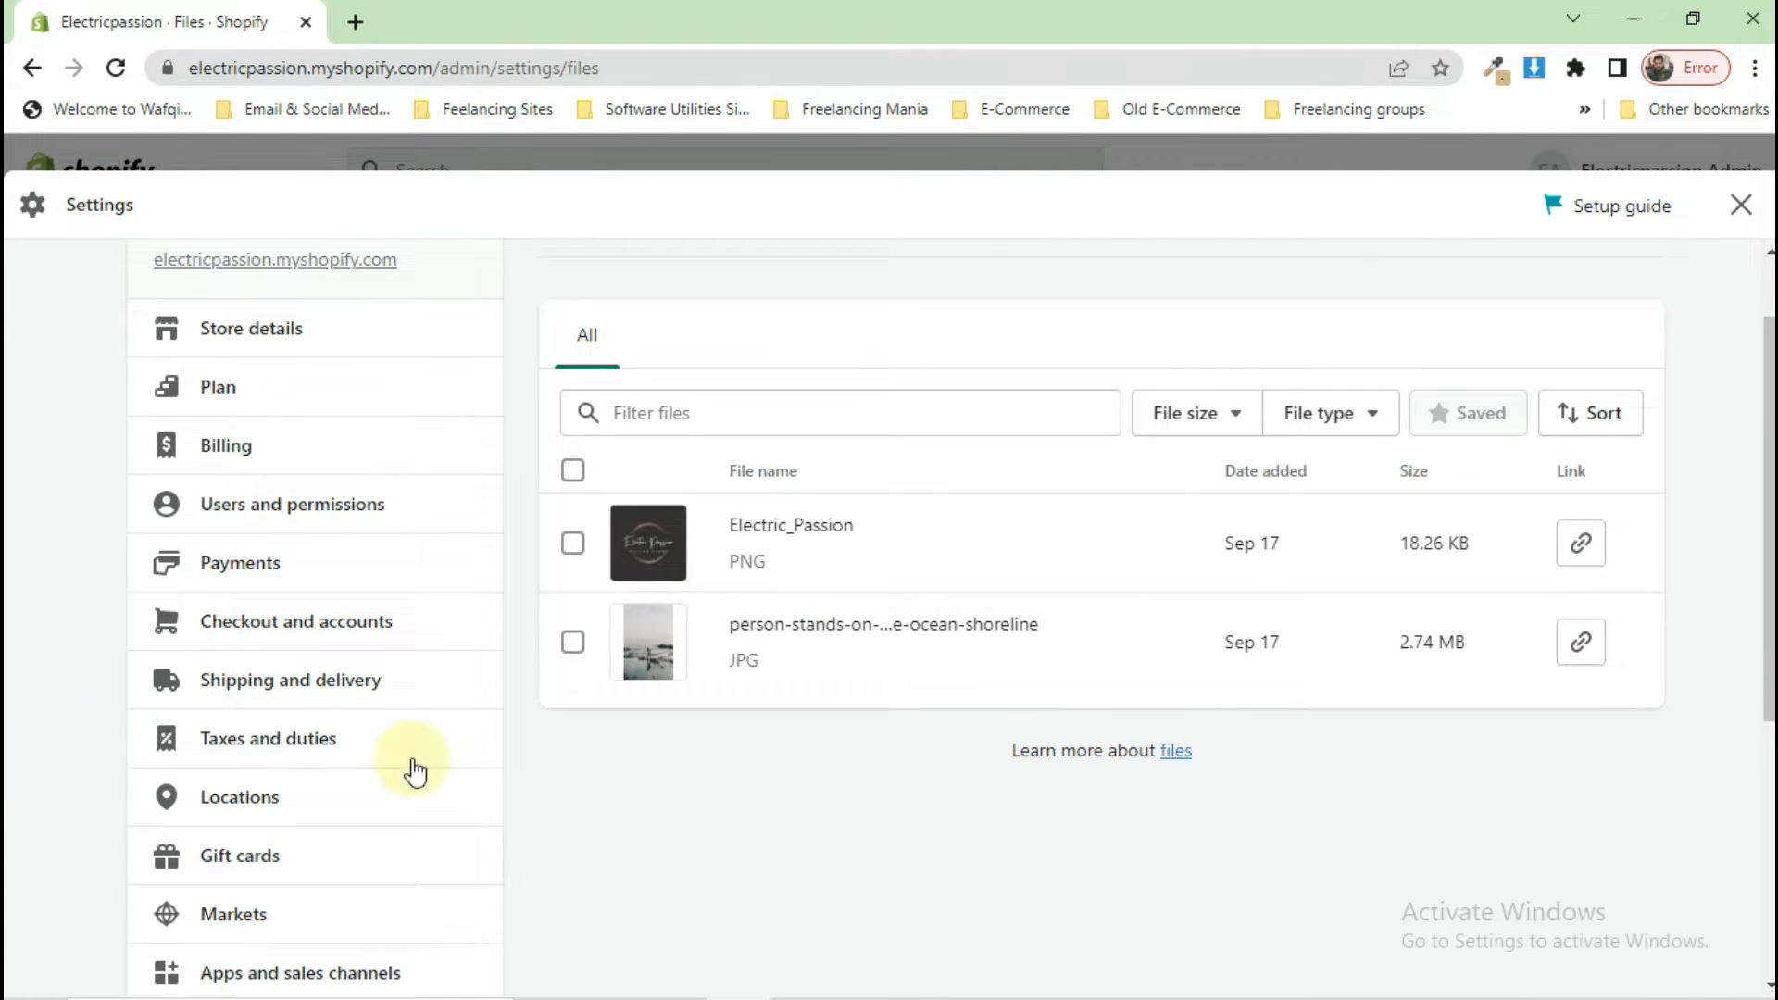
scroll(56, 762, up, 1)
click(338, 727)
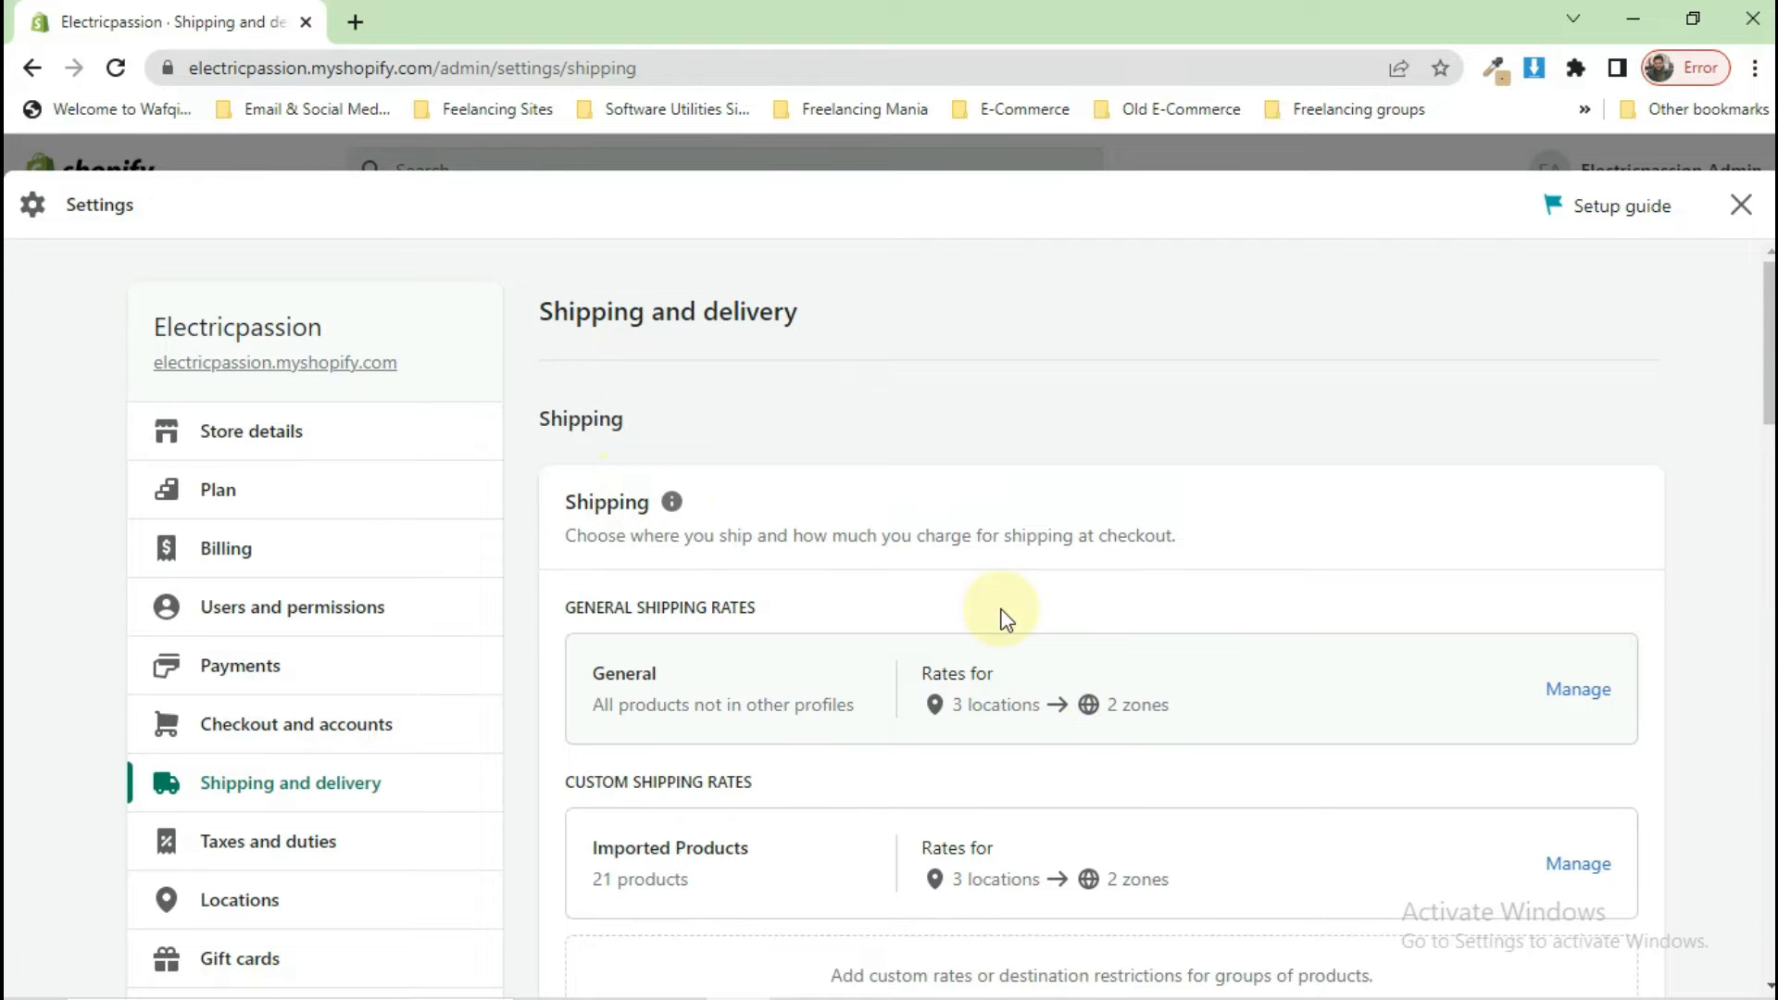
scroll(1291, 806, down, 8)
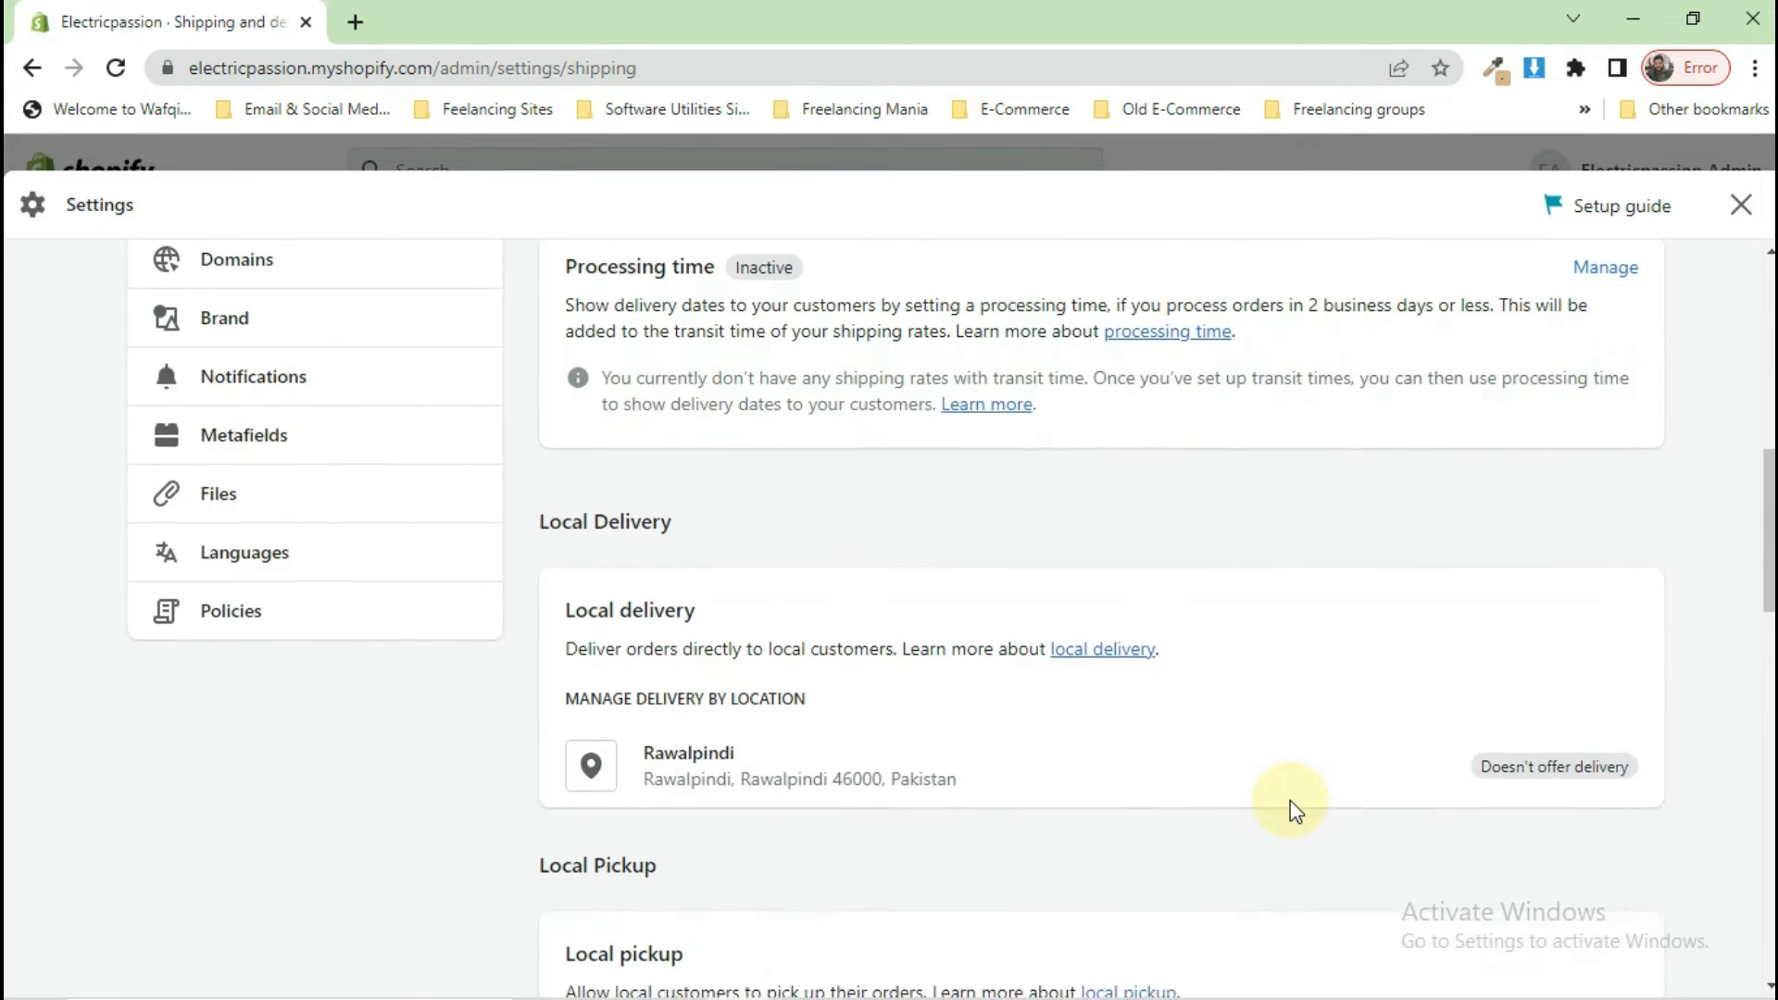
scroll(1293, 808, down, 6)
scroll(1293, 807, up, 10)
scroll(1292, 803, up, 3)
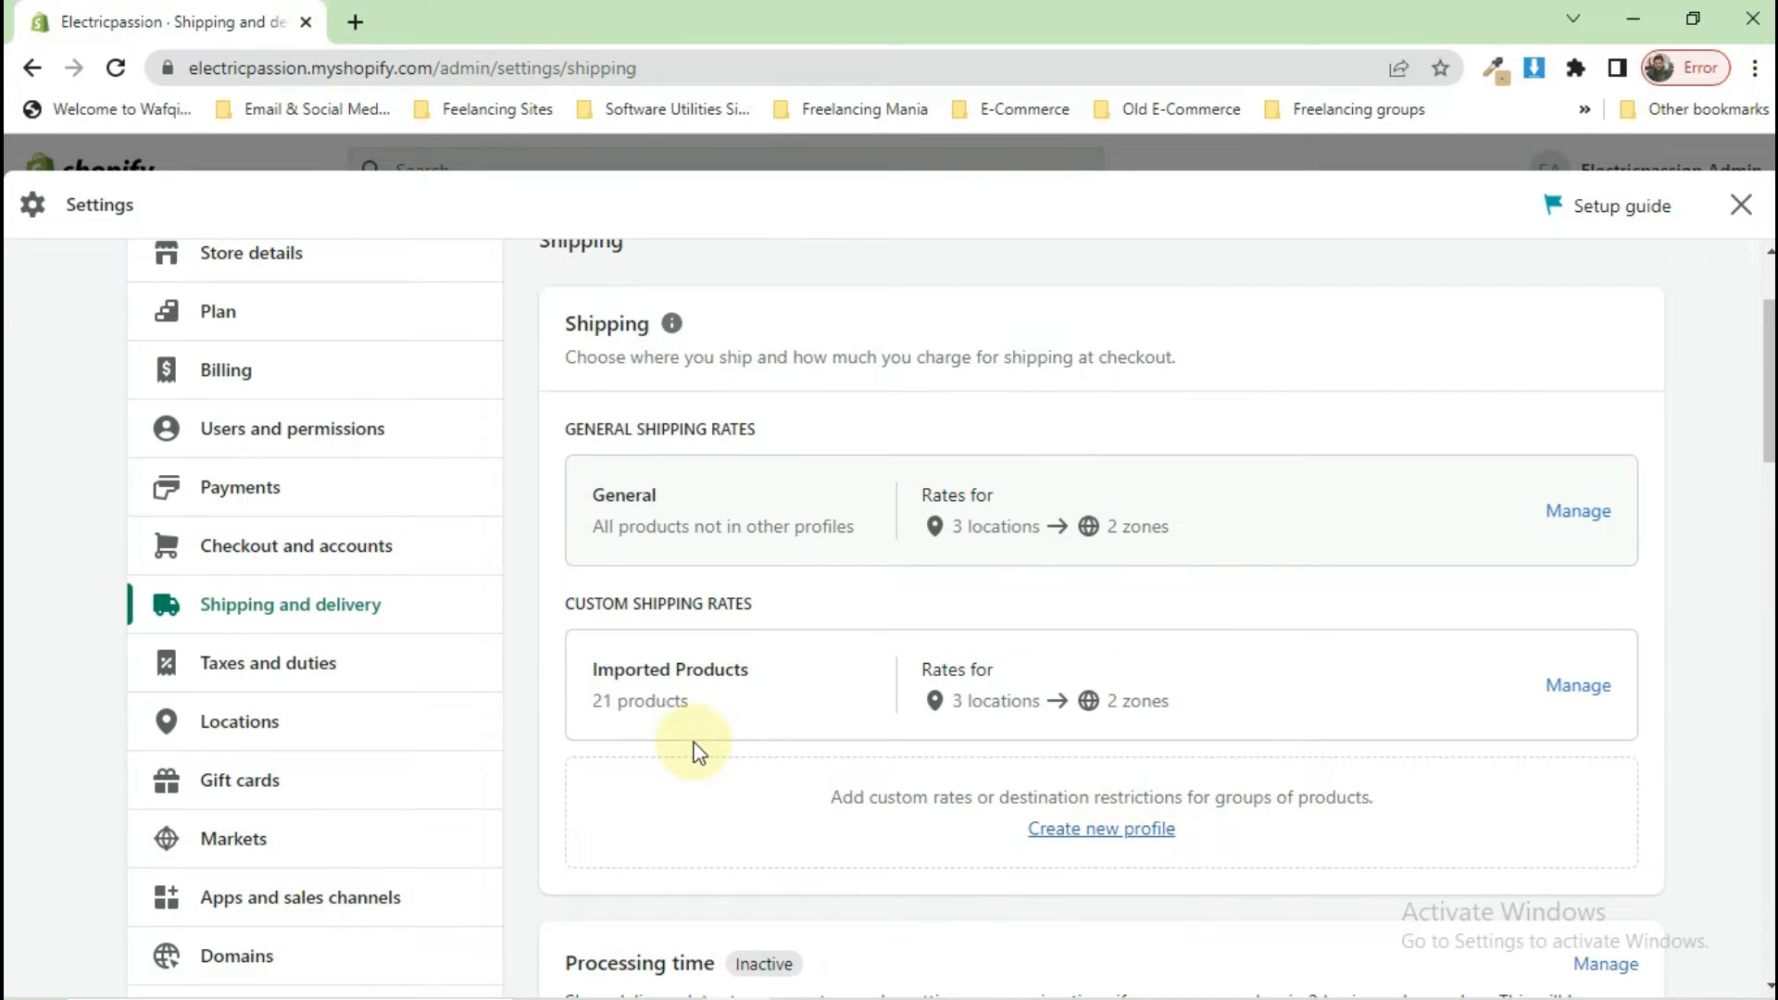
scroll(53, 754, up, 2)
Open the Apps and sales channels settings and look through the list of installed apps.
scroll(53, 755, down, 4)
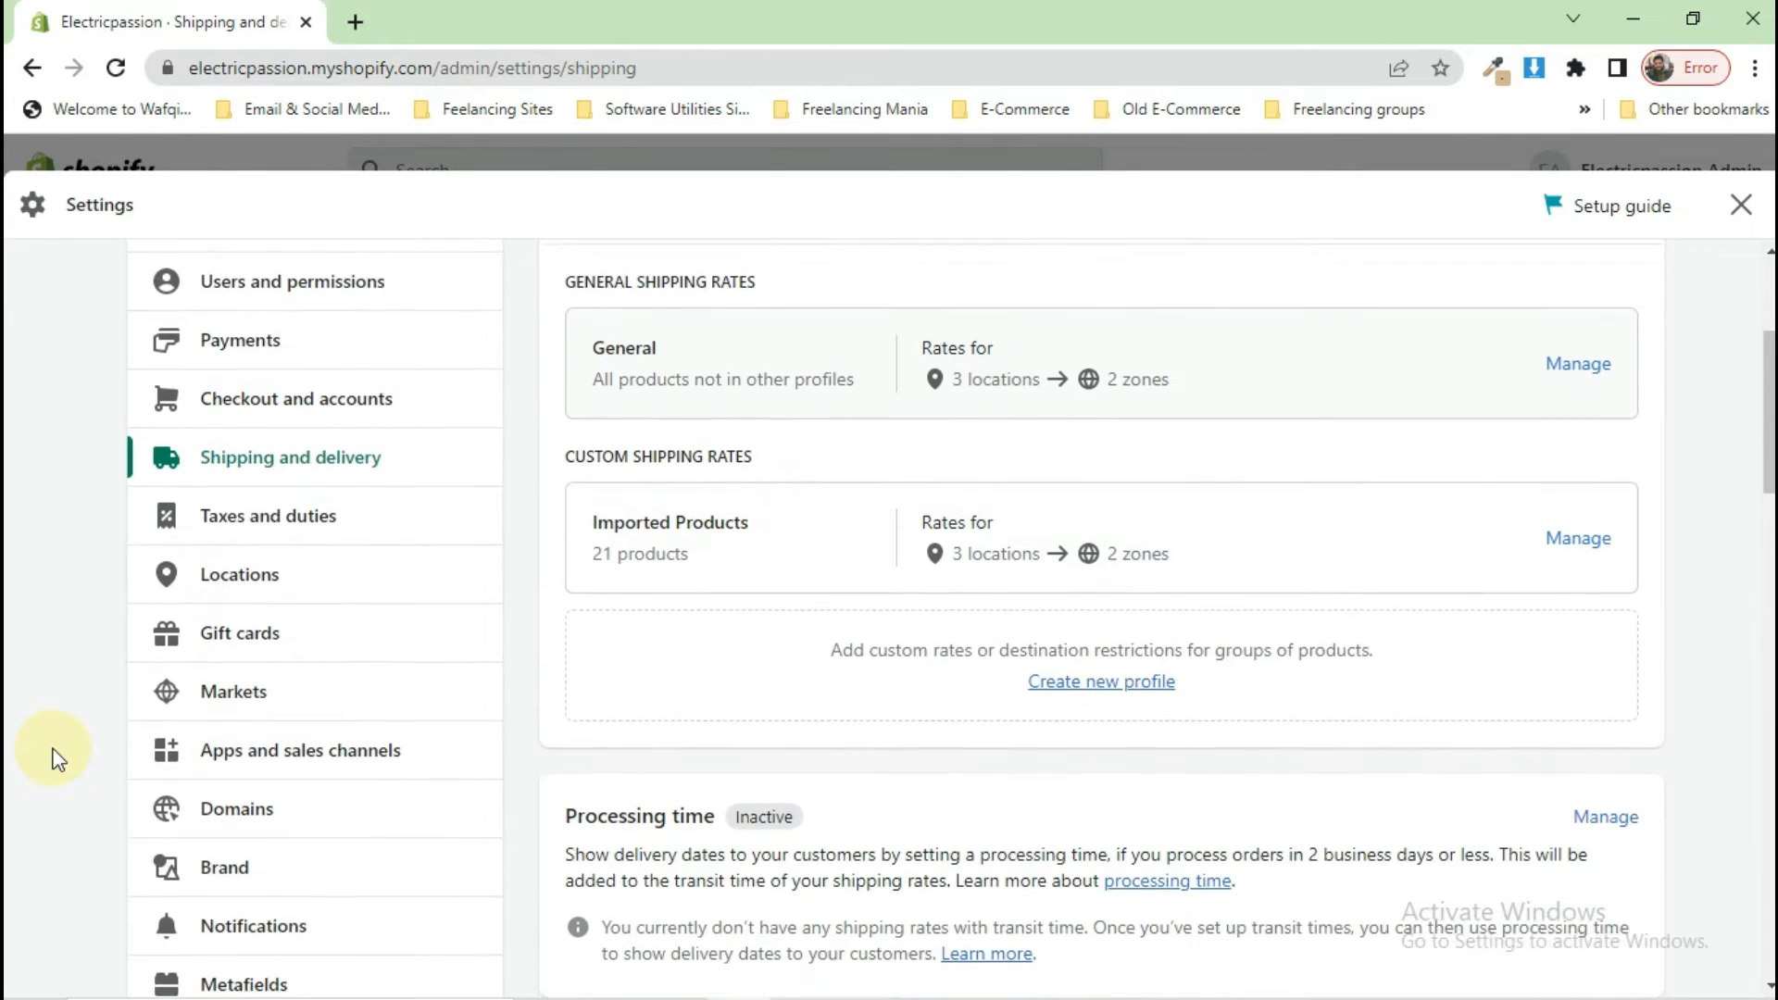
click(274, 696)
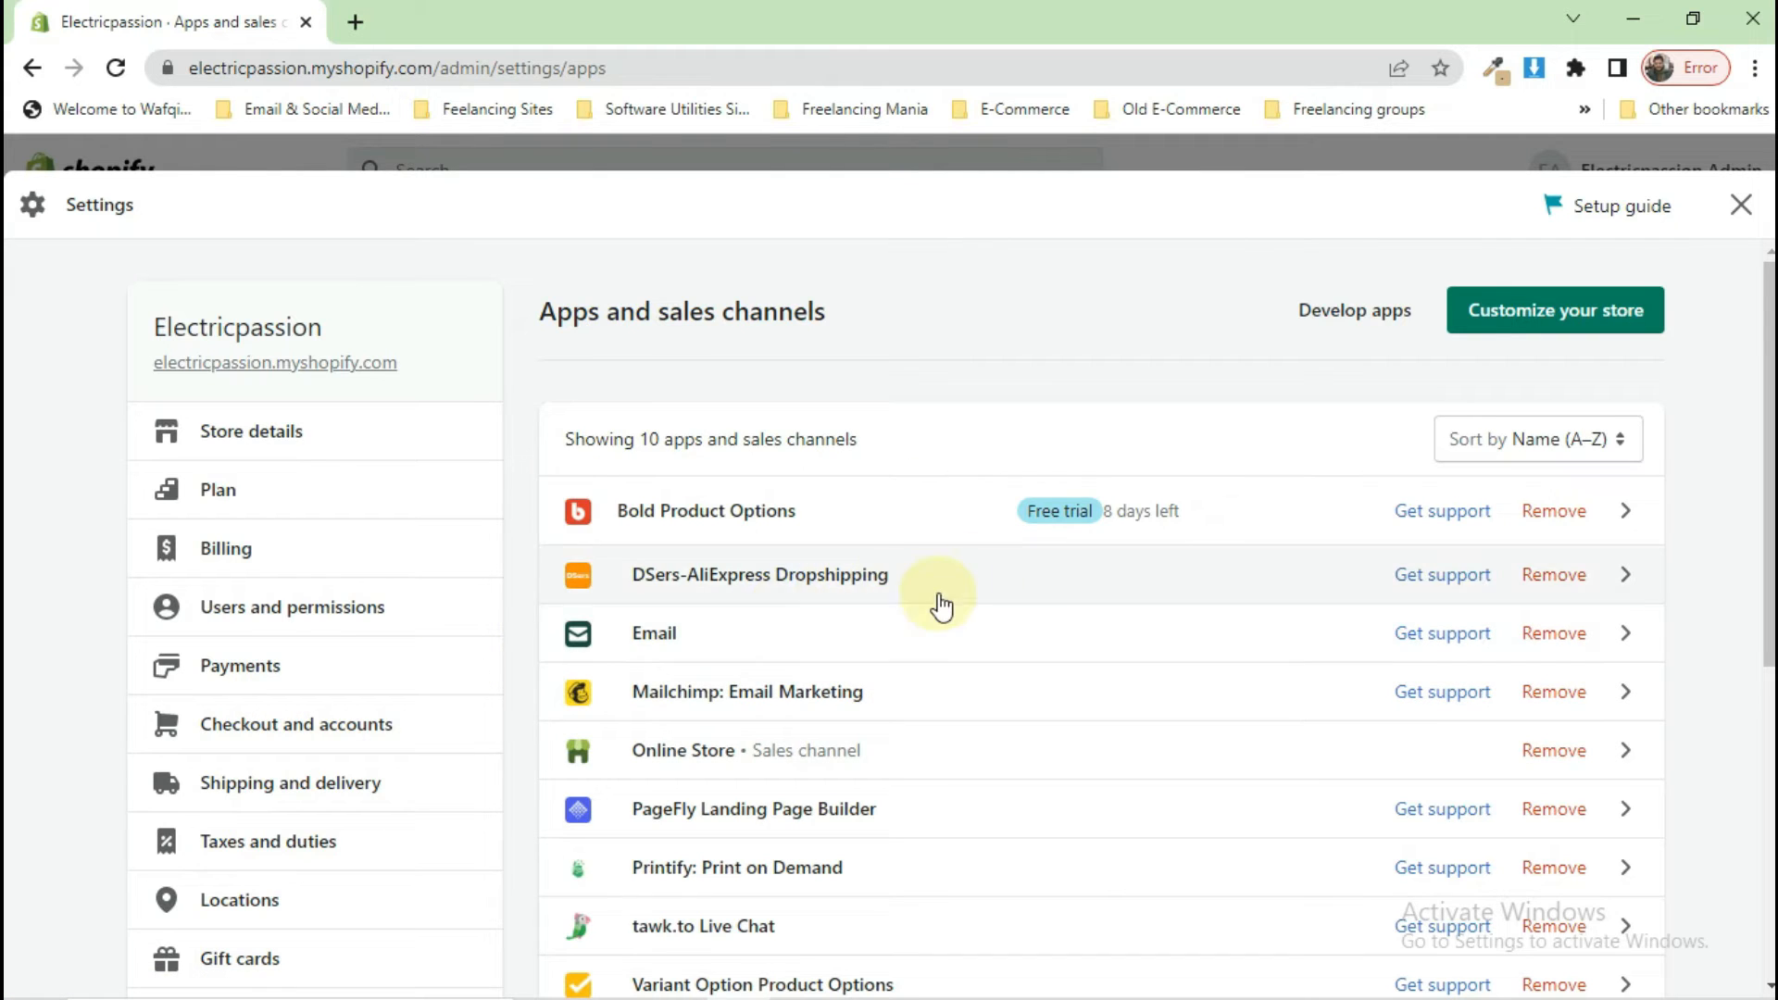
scroll(960, 785, down, 7)
scroll(1163, 726, up, 7)
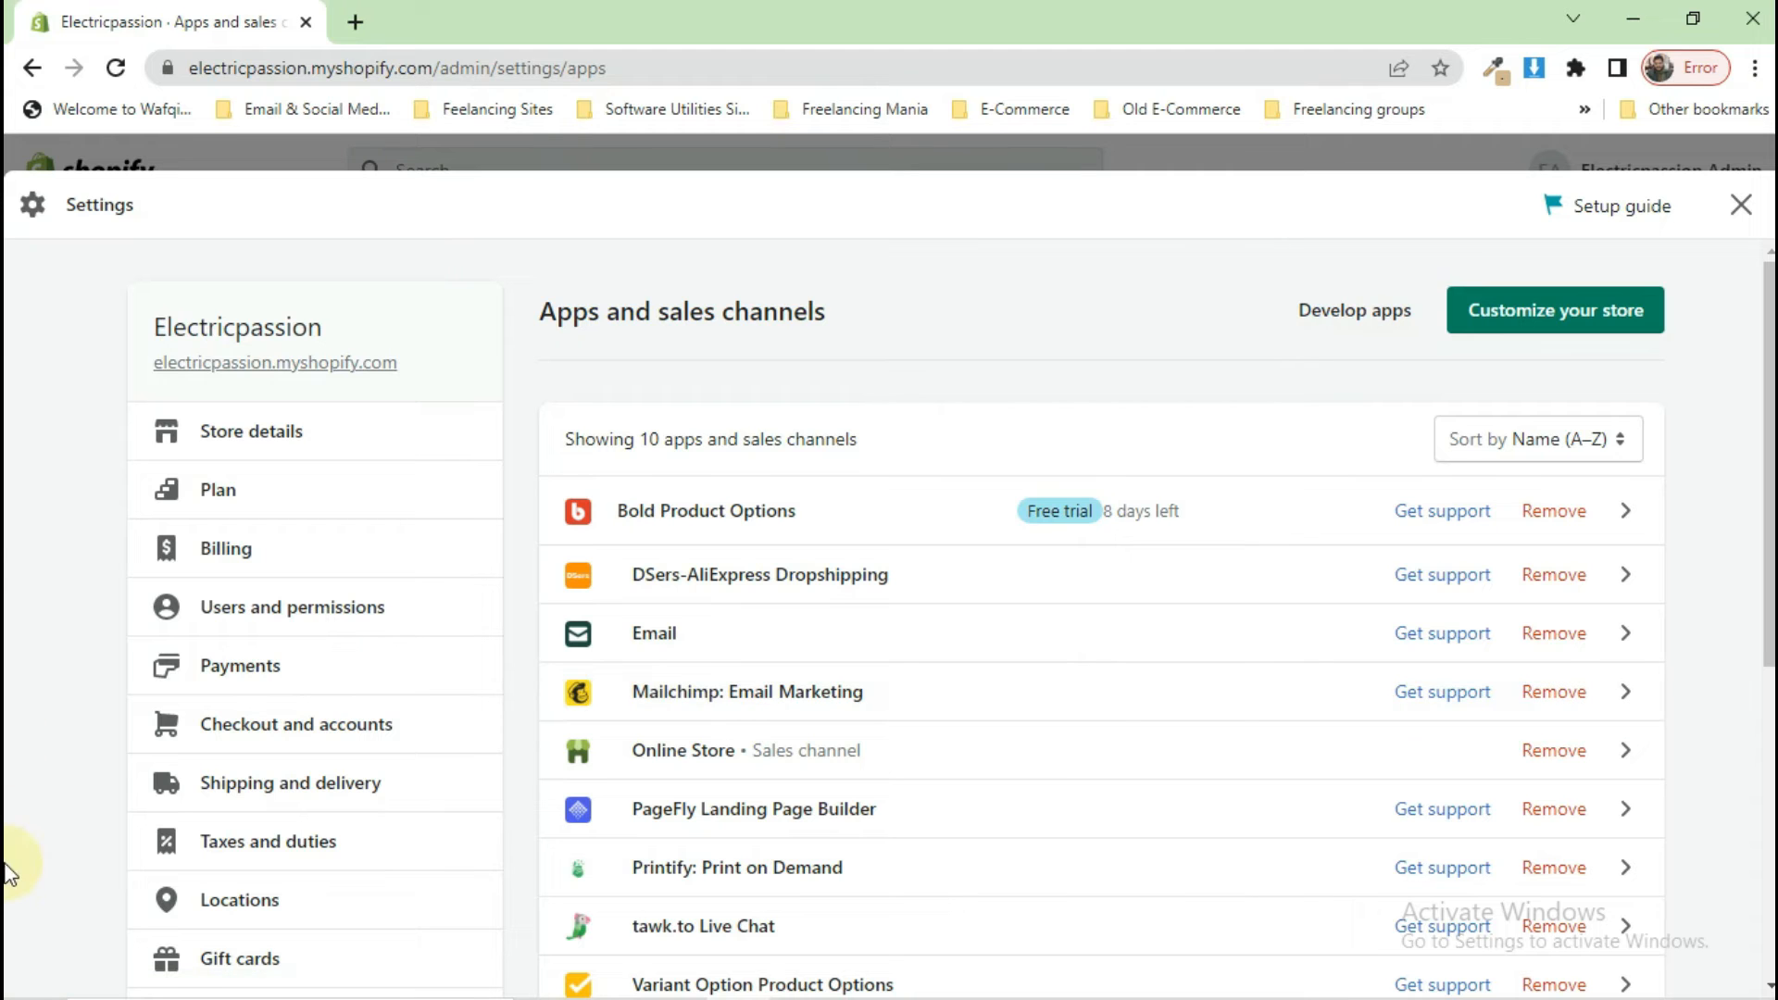
Open the Plan settings and review the plan details and payment method.
scroll(8, 871, down, 2)
scroll(8, 866, up, 1)
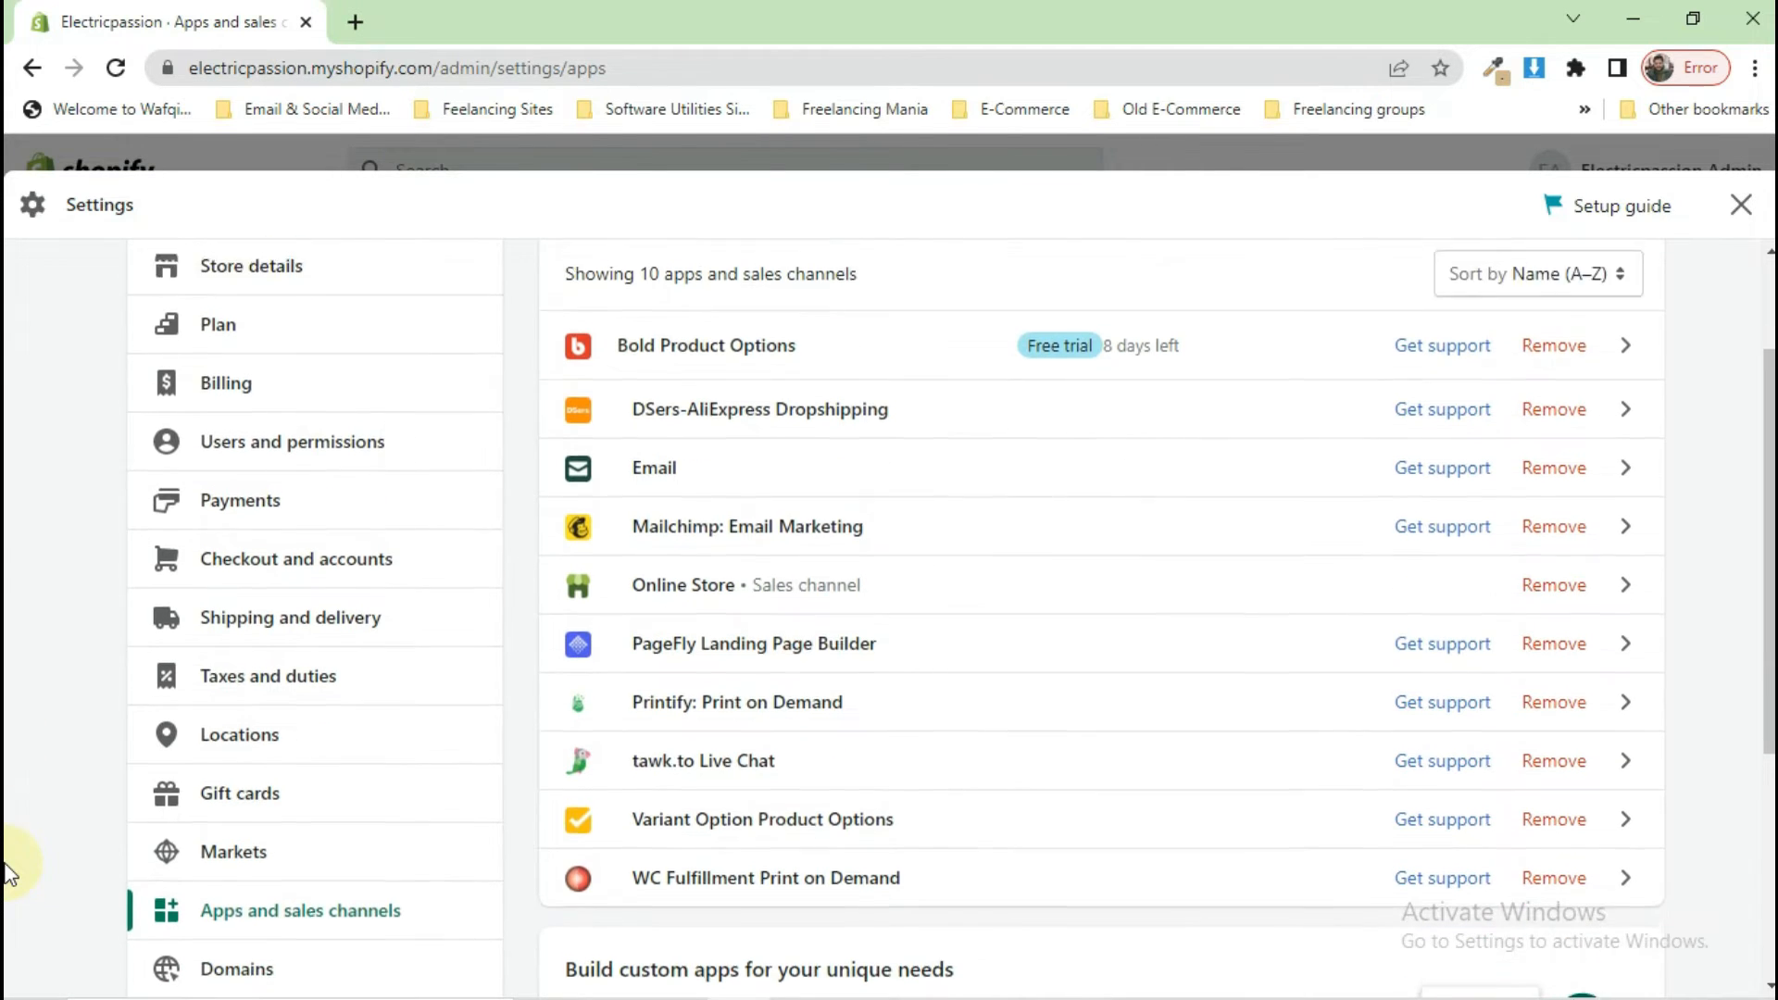
click(248, 372)
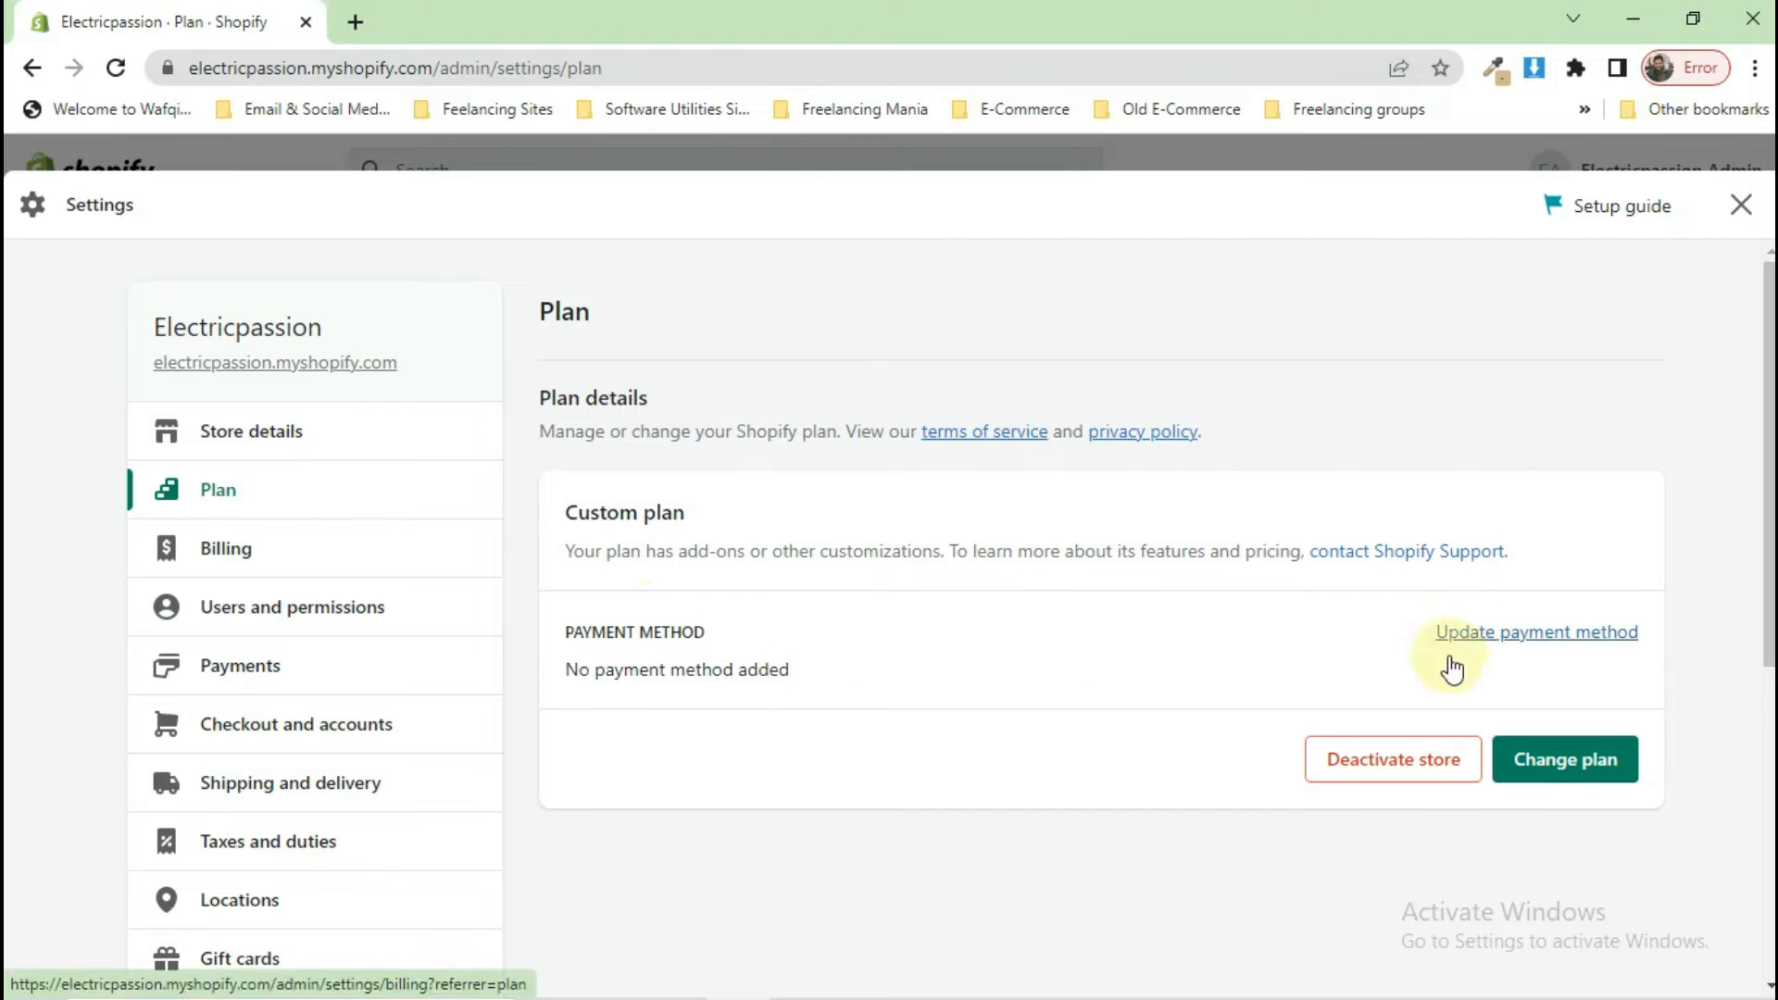
scroll(1253, 850, down, 1)
scroll(1248, 842, down, 1)
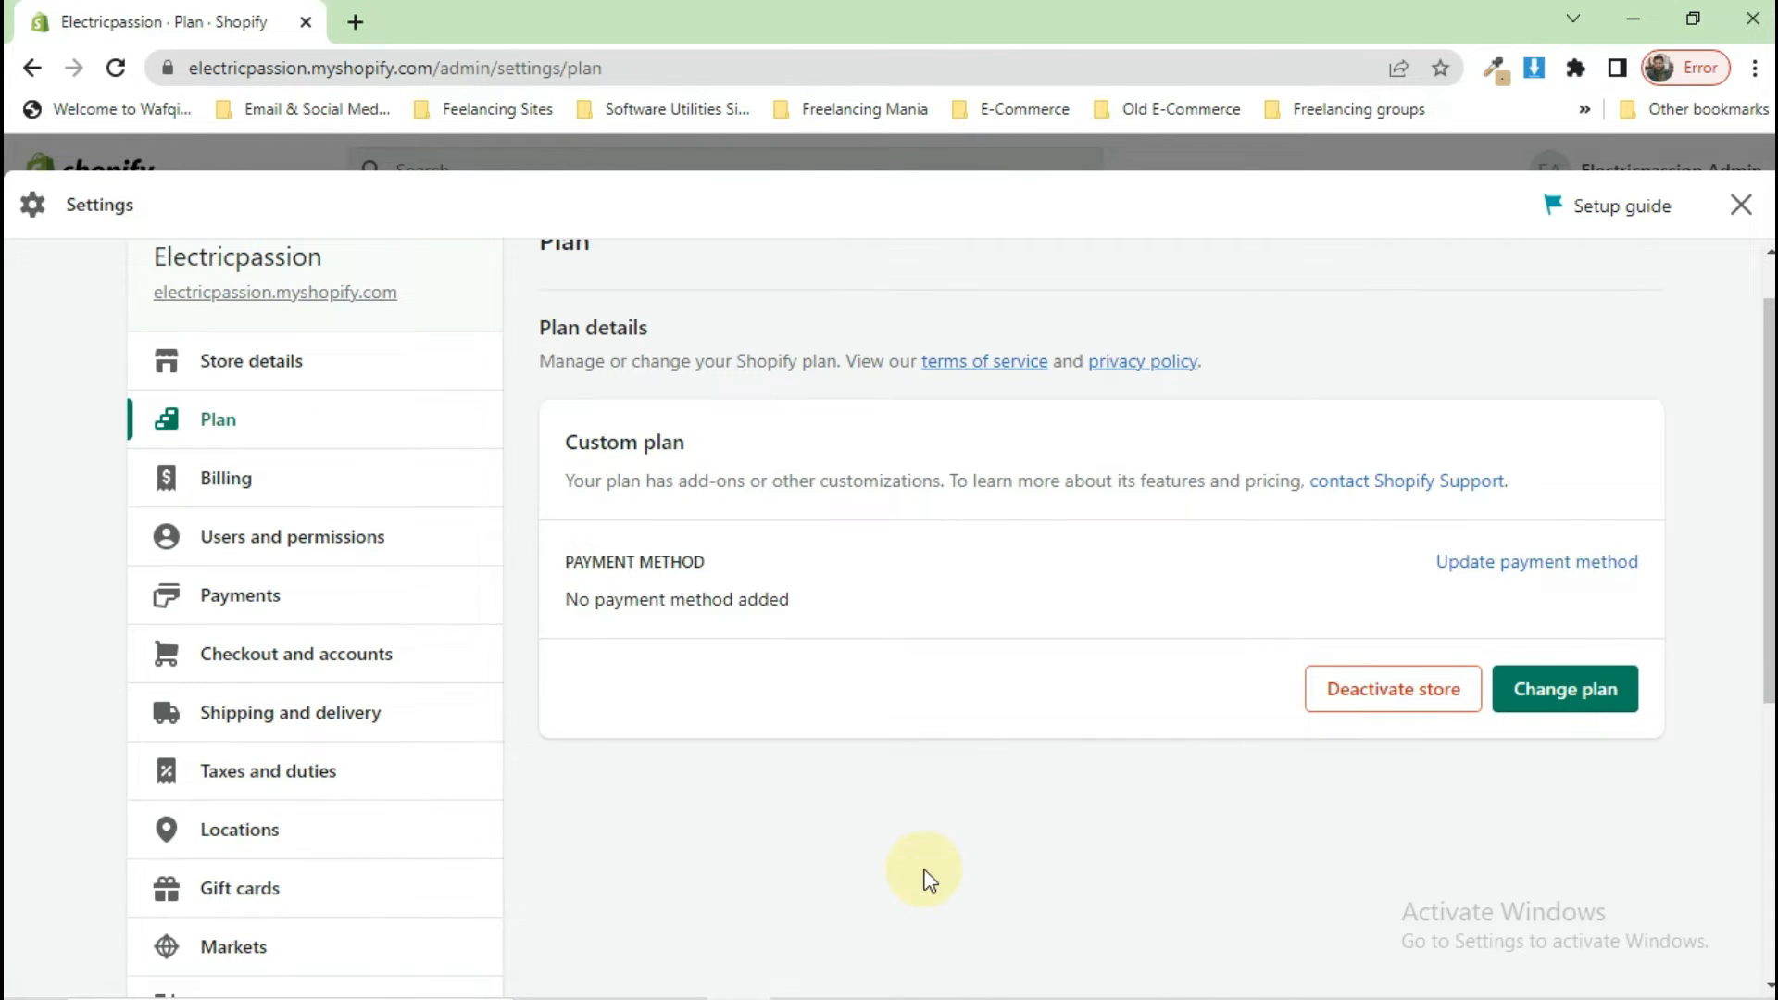
Open the Metafields settings and look through the store parts that can get new fields, down to Blog posts.
scroll(41, 888, down, 5)
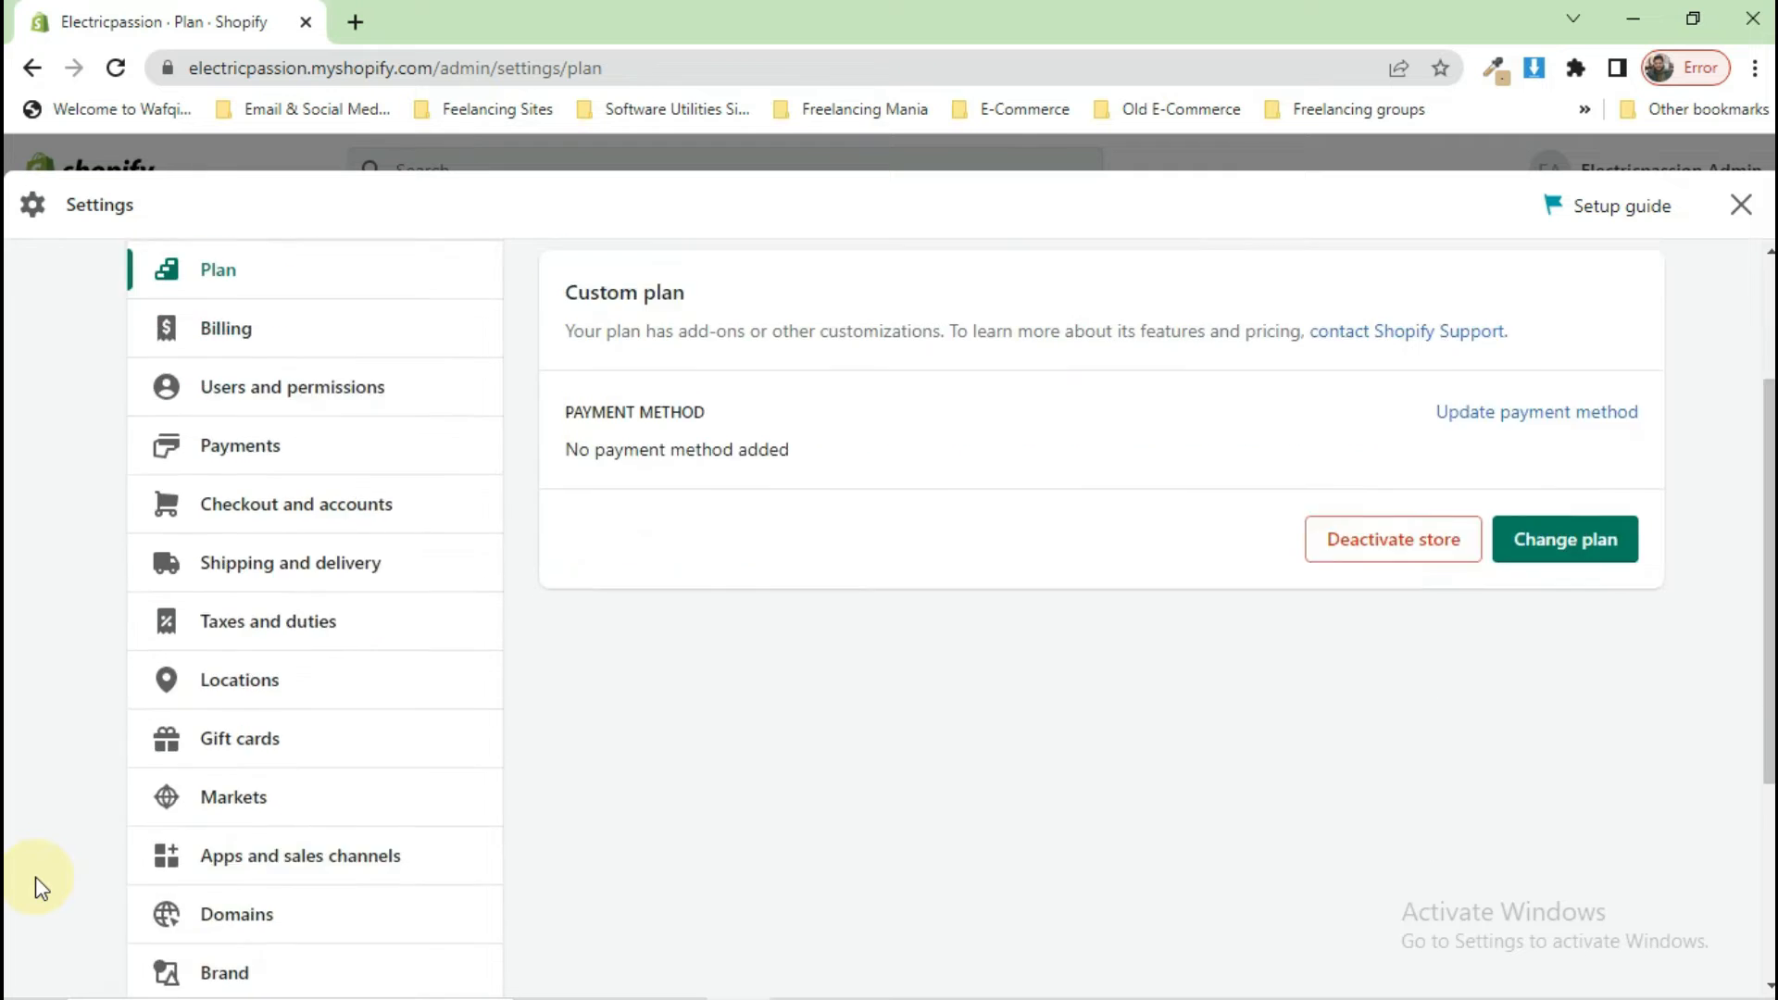
click(344, 776)
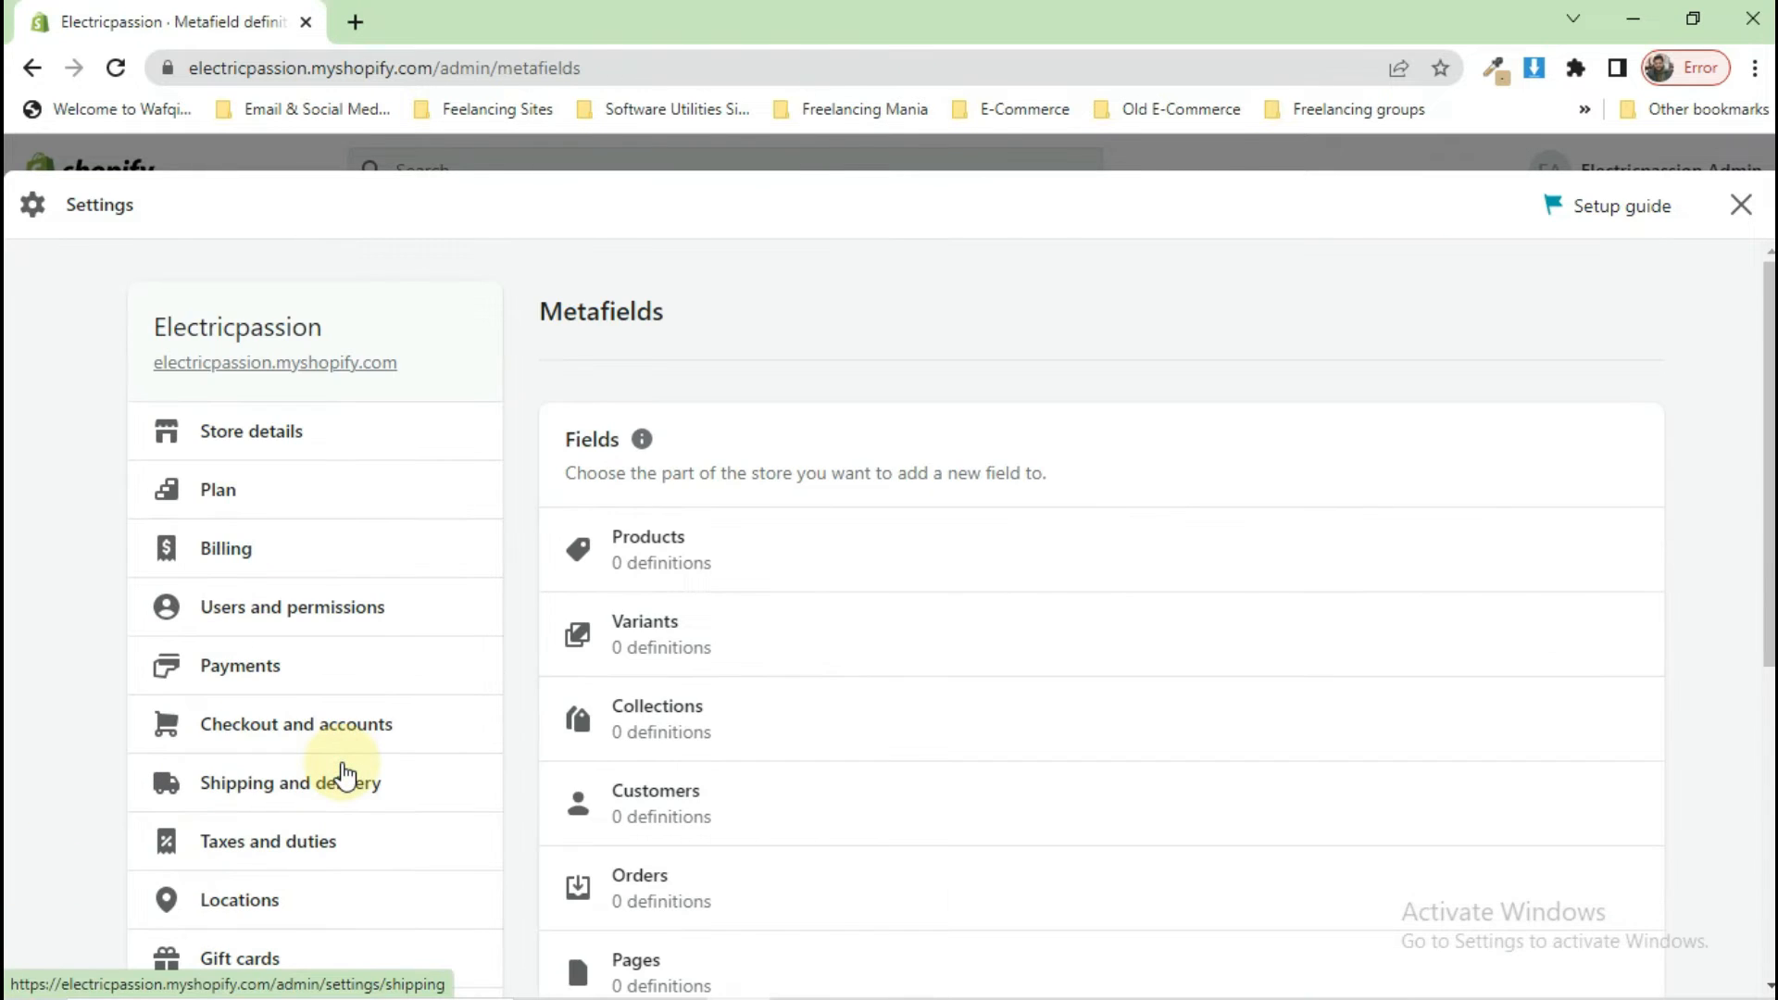
scroll(984, 726, down, 8)
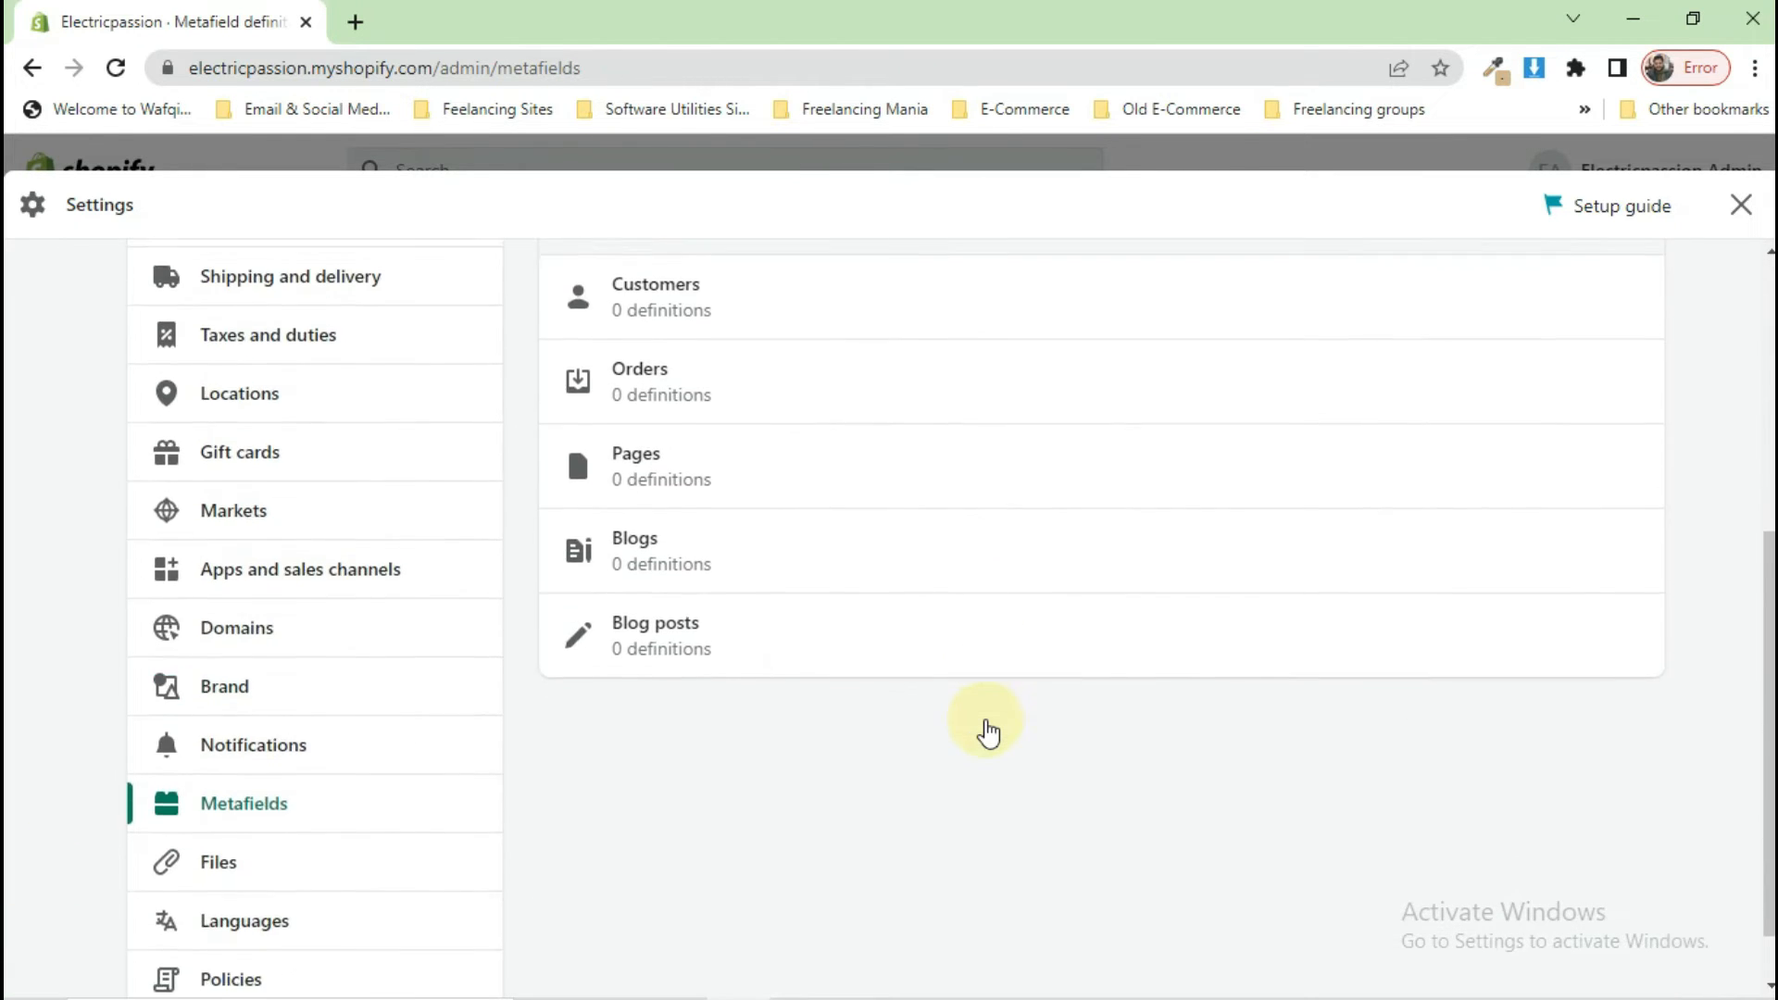
scroll(984, 726, up, 8)
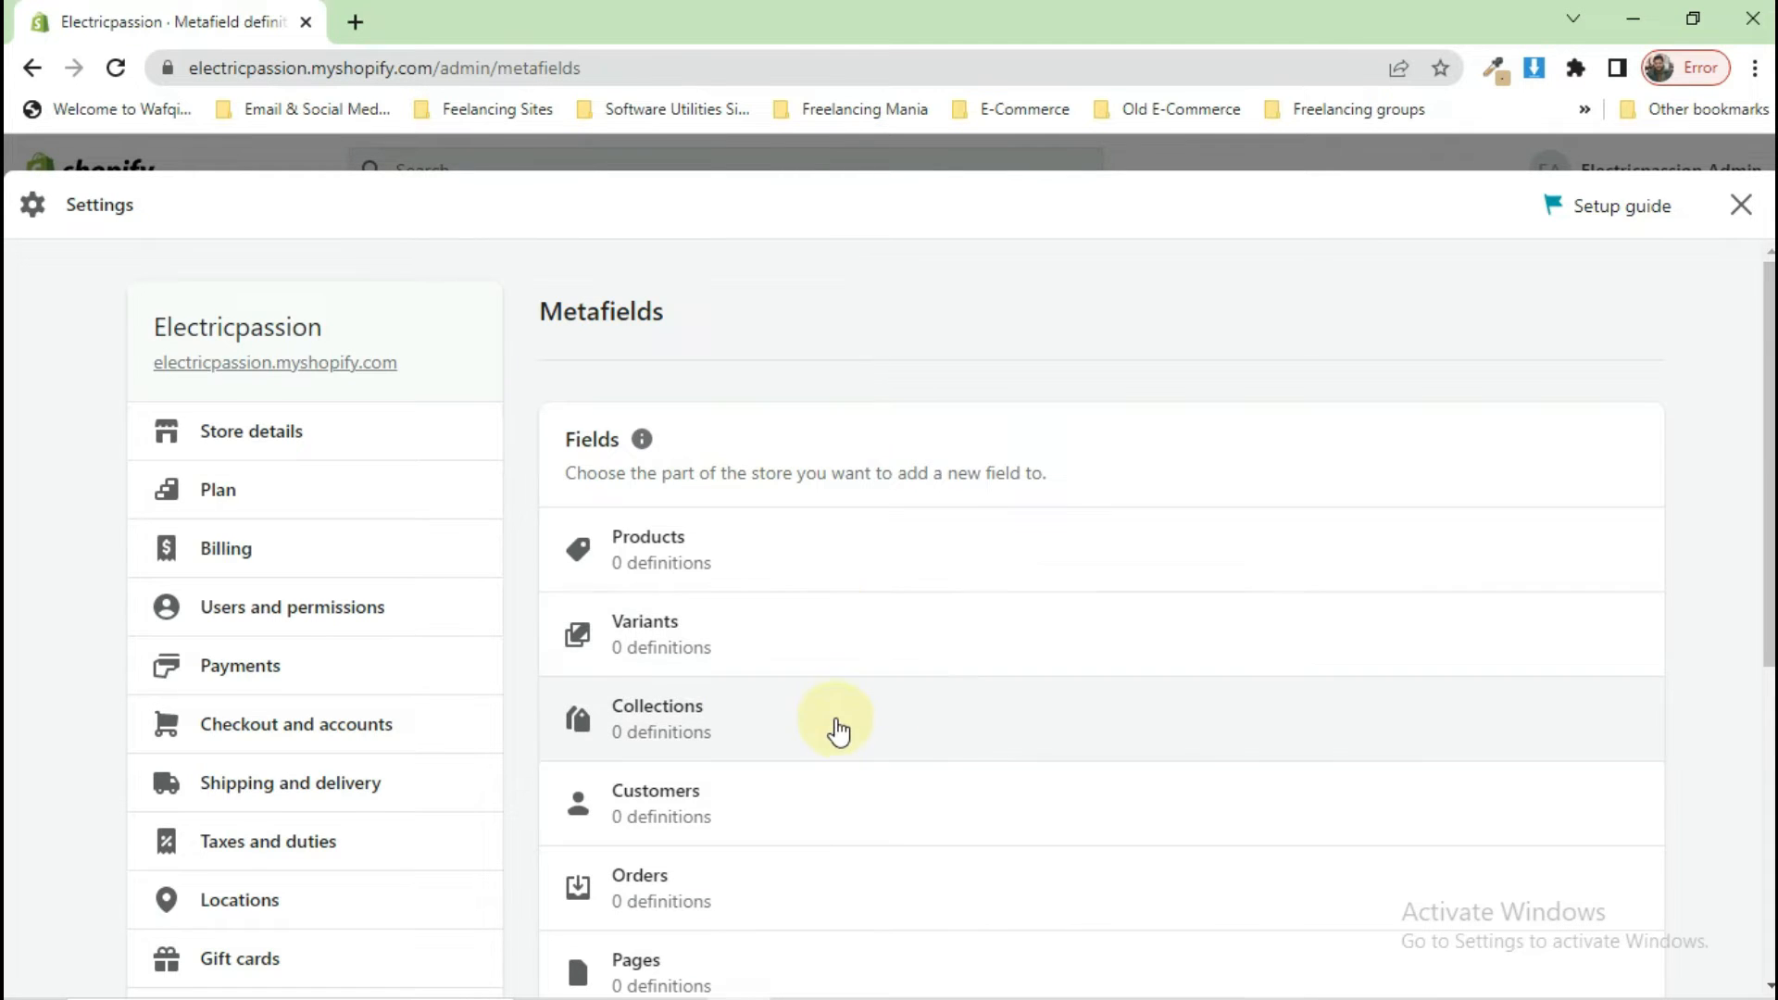
View the store's Locations settings, and open Users and permissions to review the store owner and staff sections.
scroll(829, 724, down, 2)
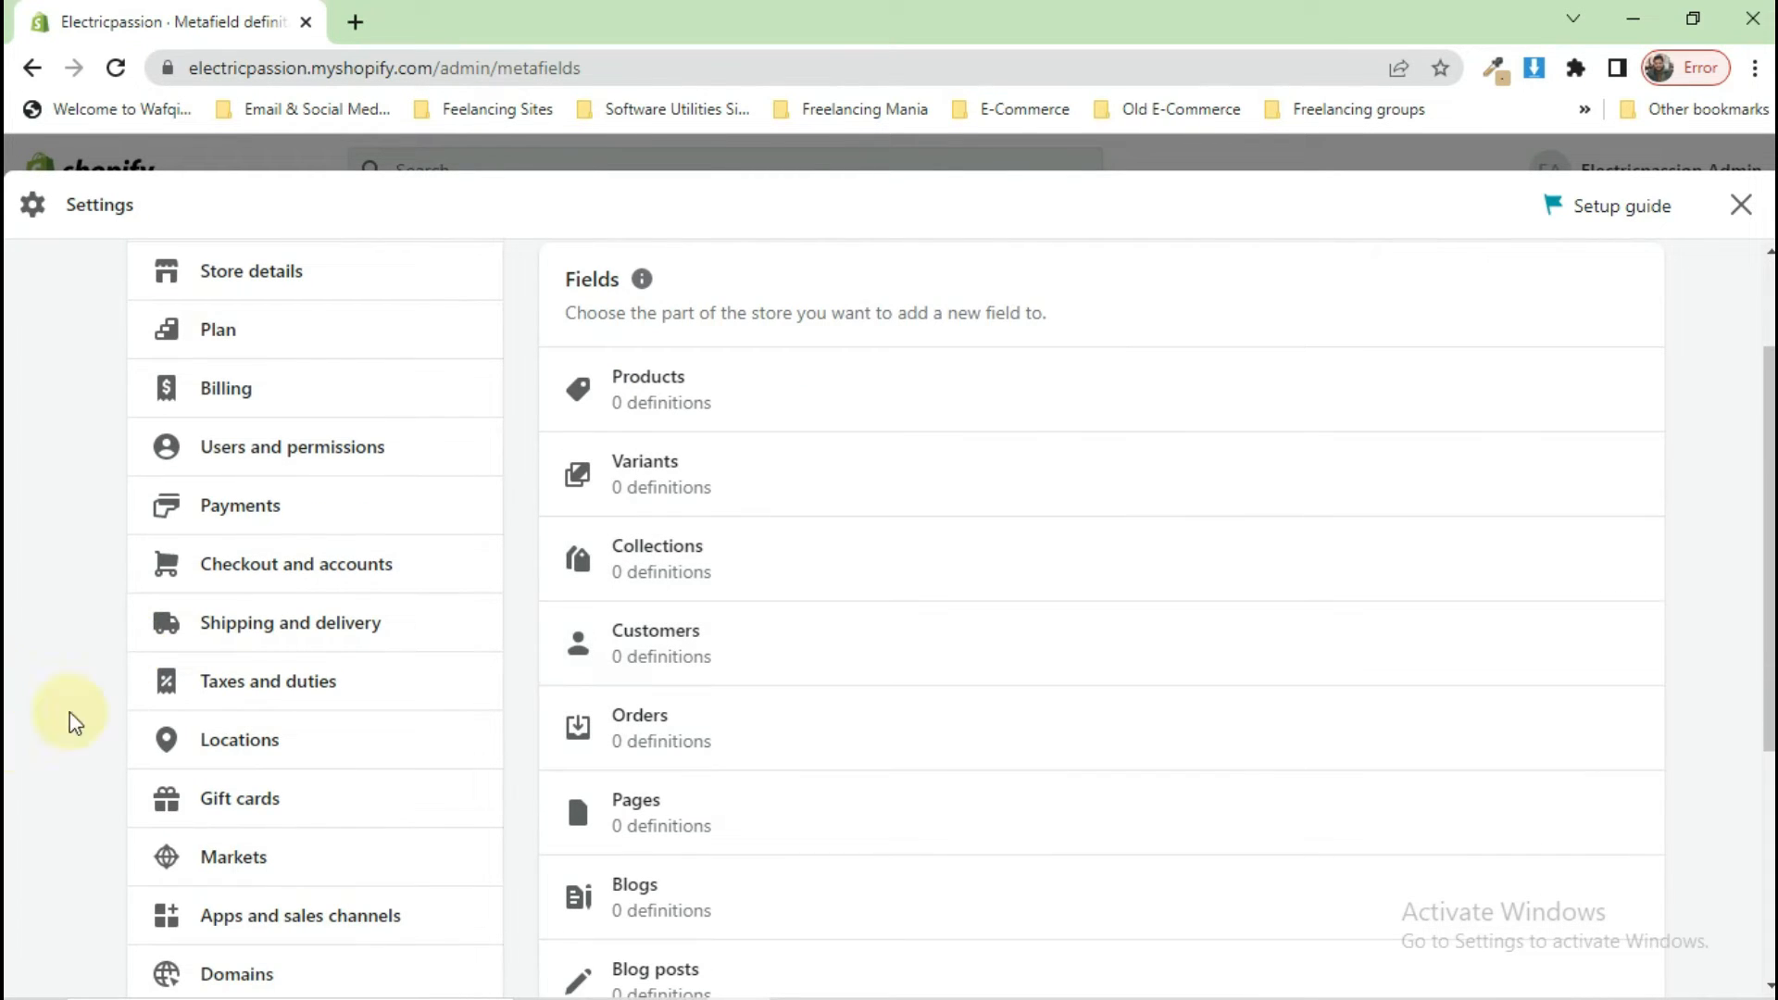
click(268, 741)
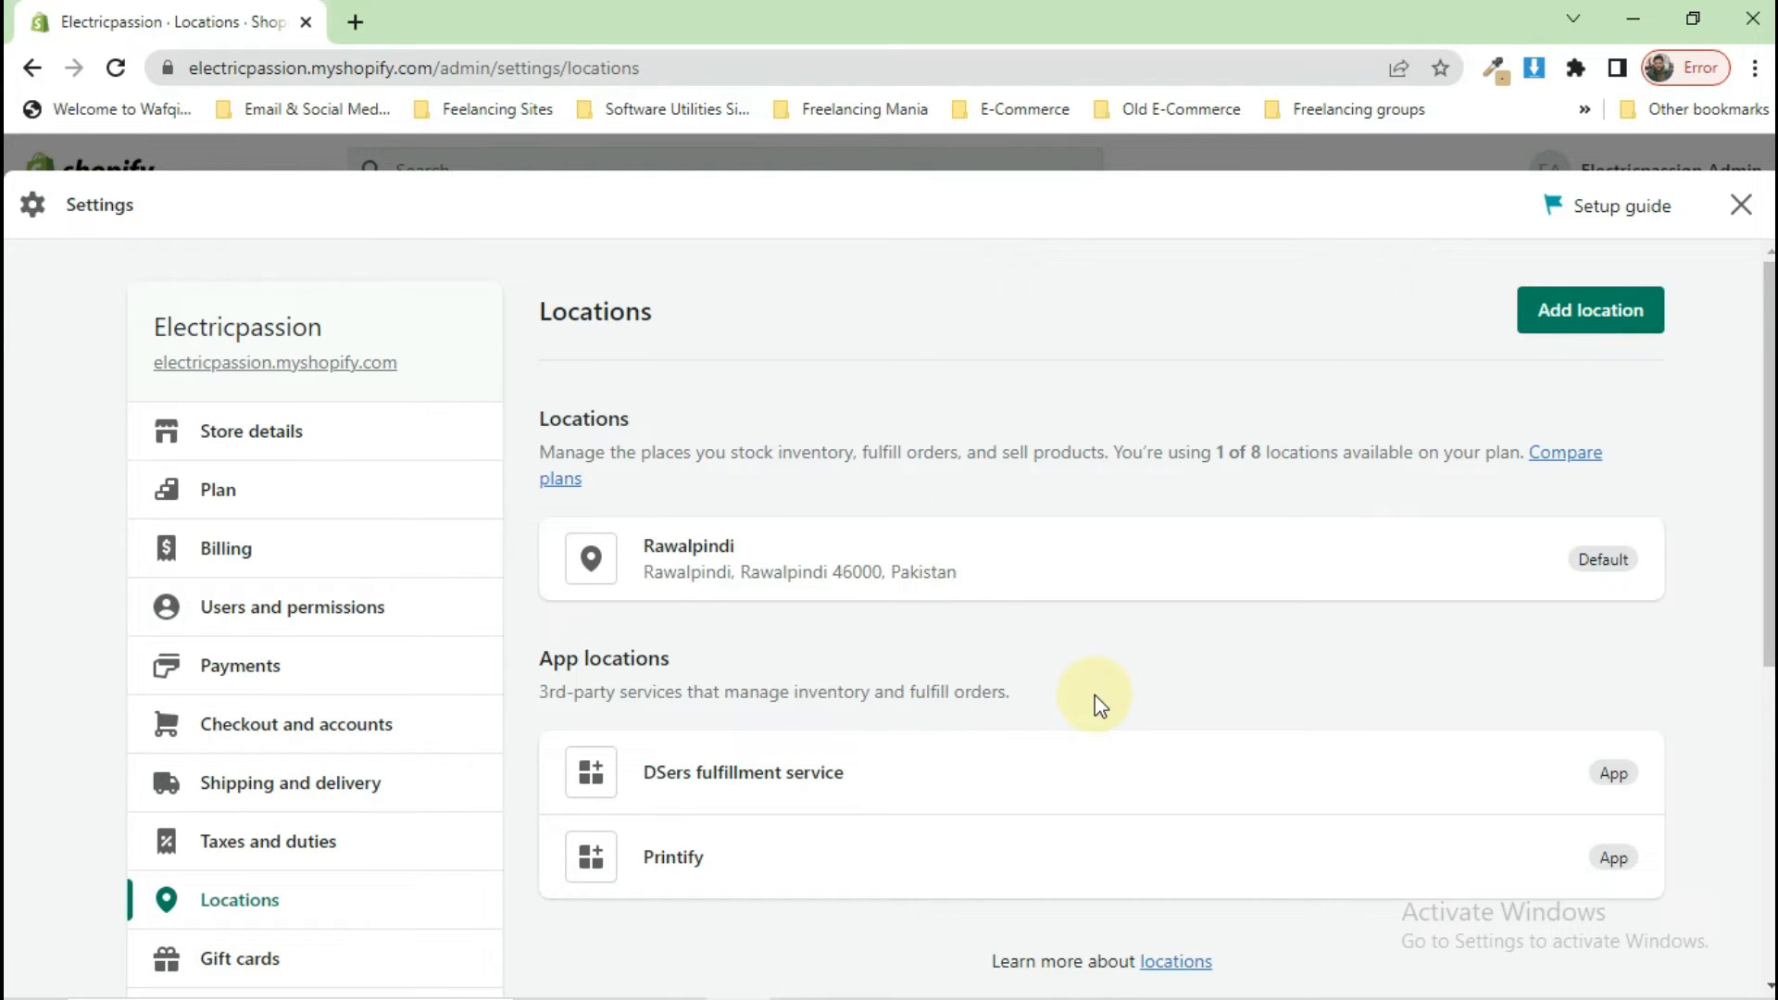
click(425, 610)
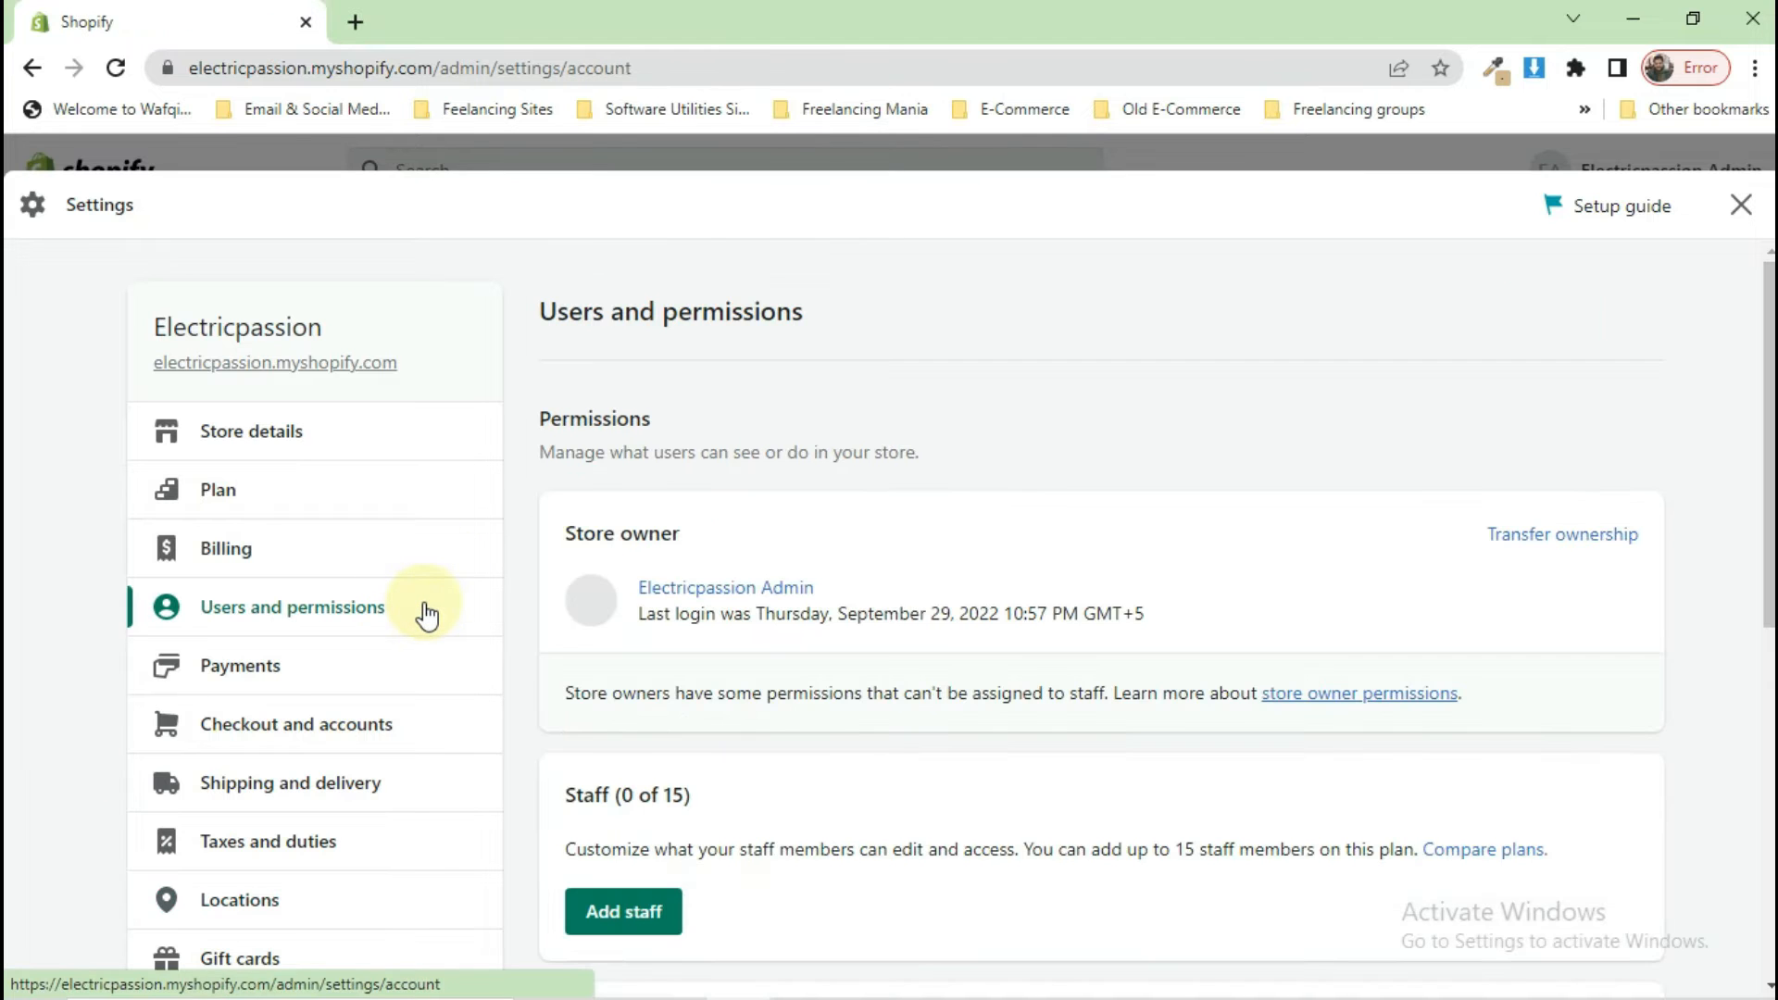
scroll(969, 704, down, 2)
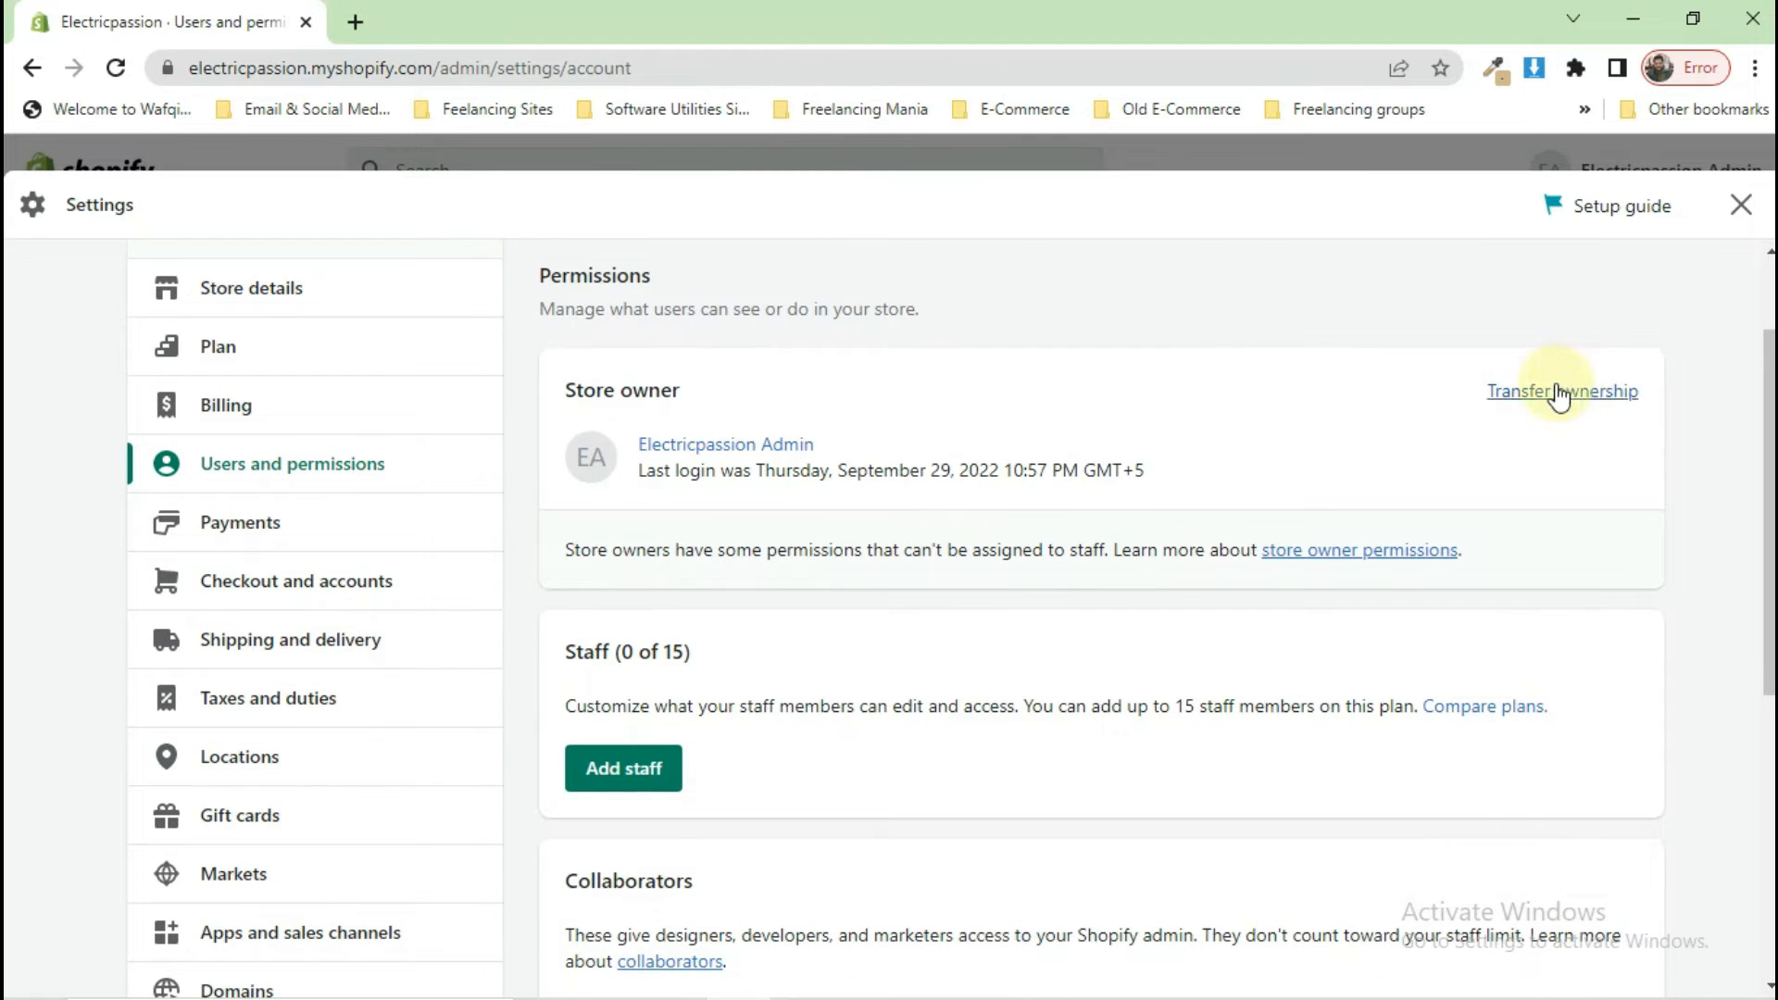
Open the form for adding staff, look through its permission options without filling it in, and close the settings.
click(651, 772)
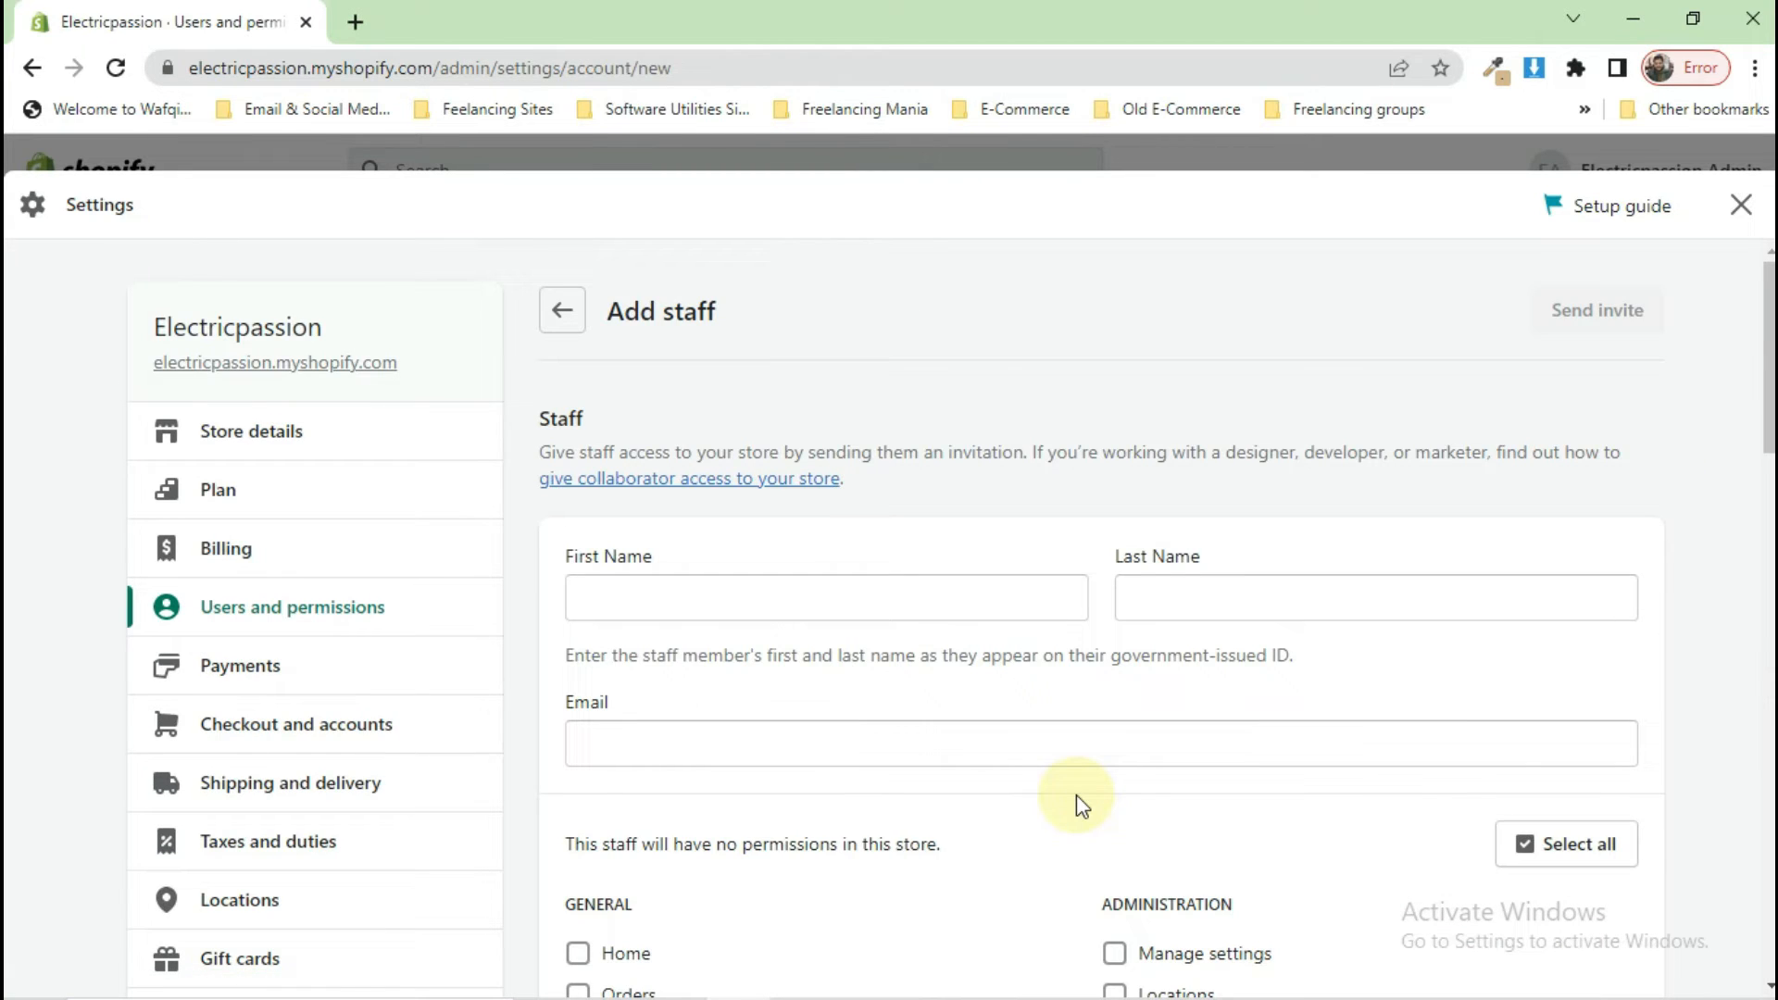
scroll(1076, 795, down, 20)
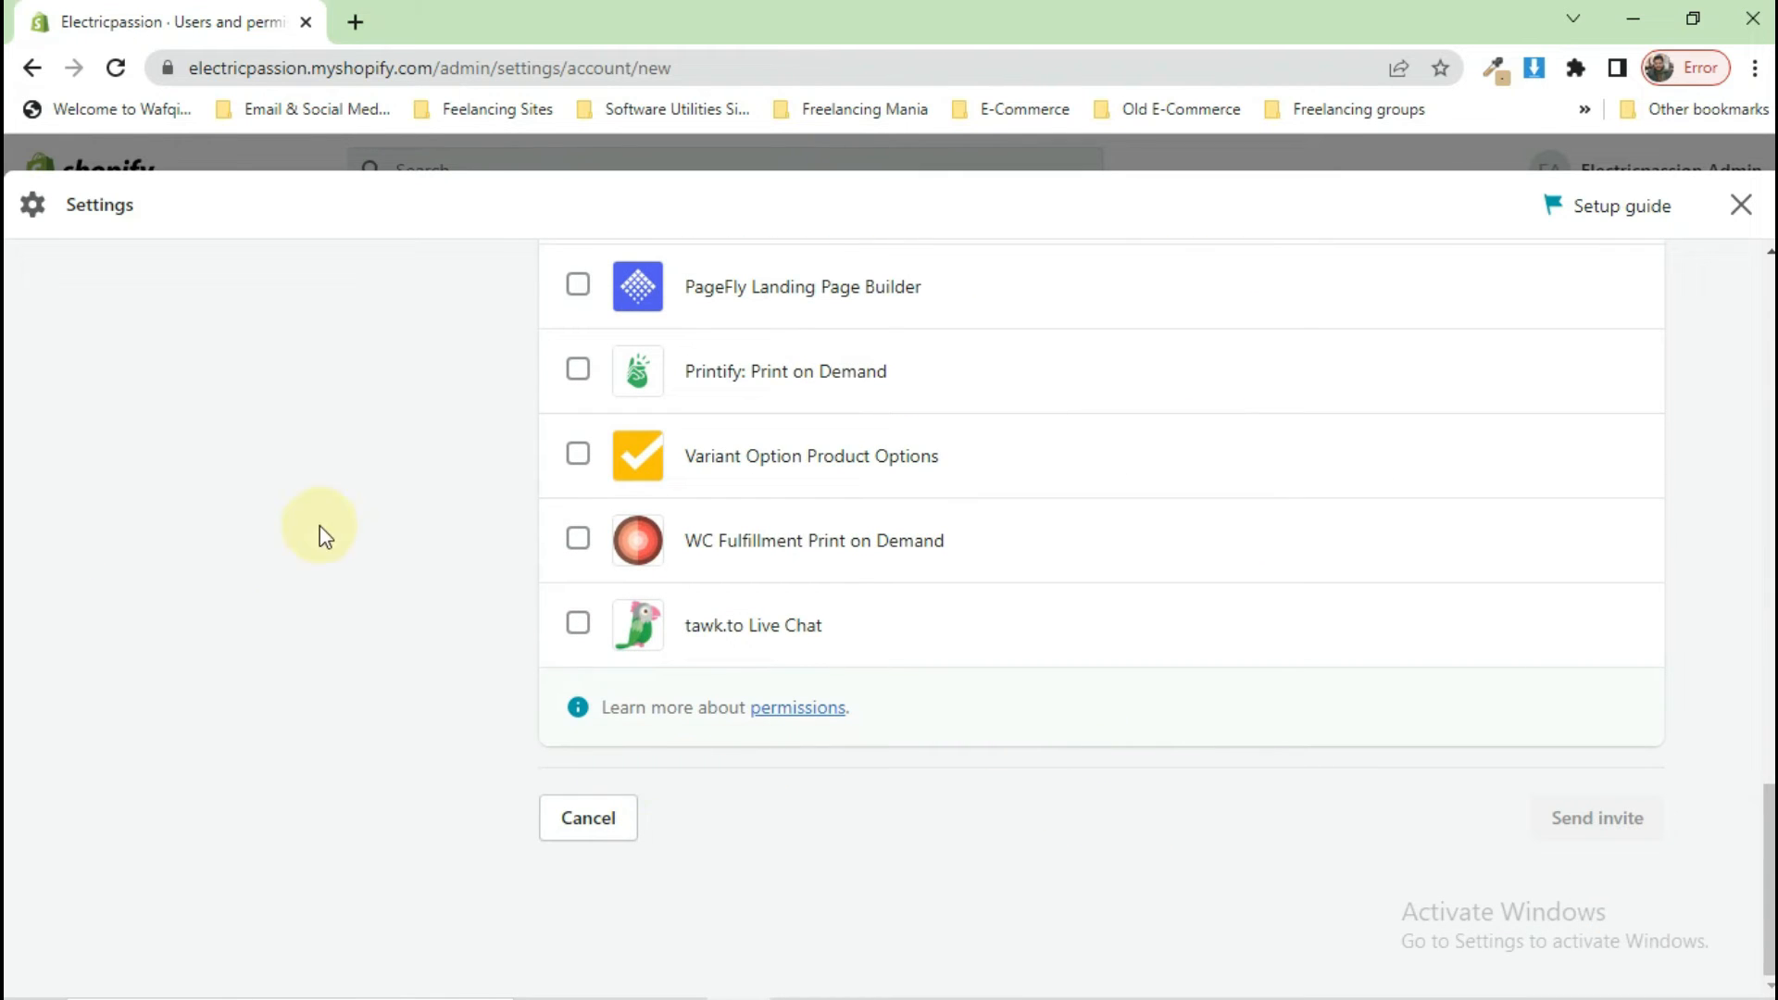
scroll(25, 556, up, 20)
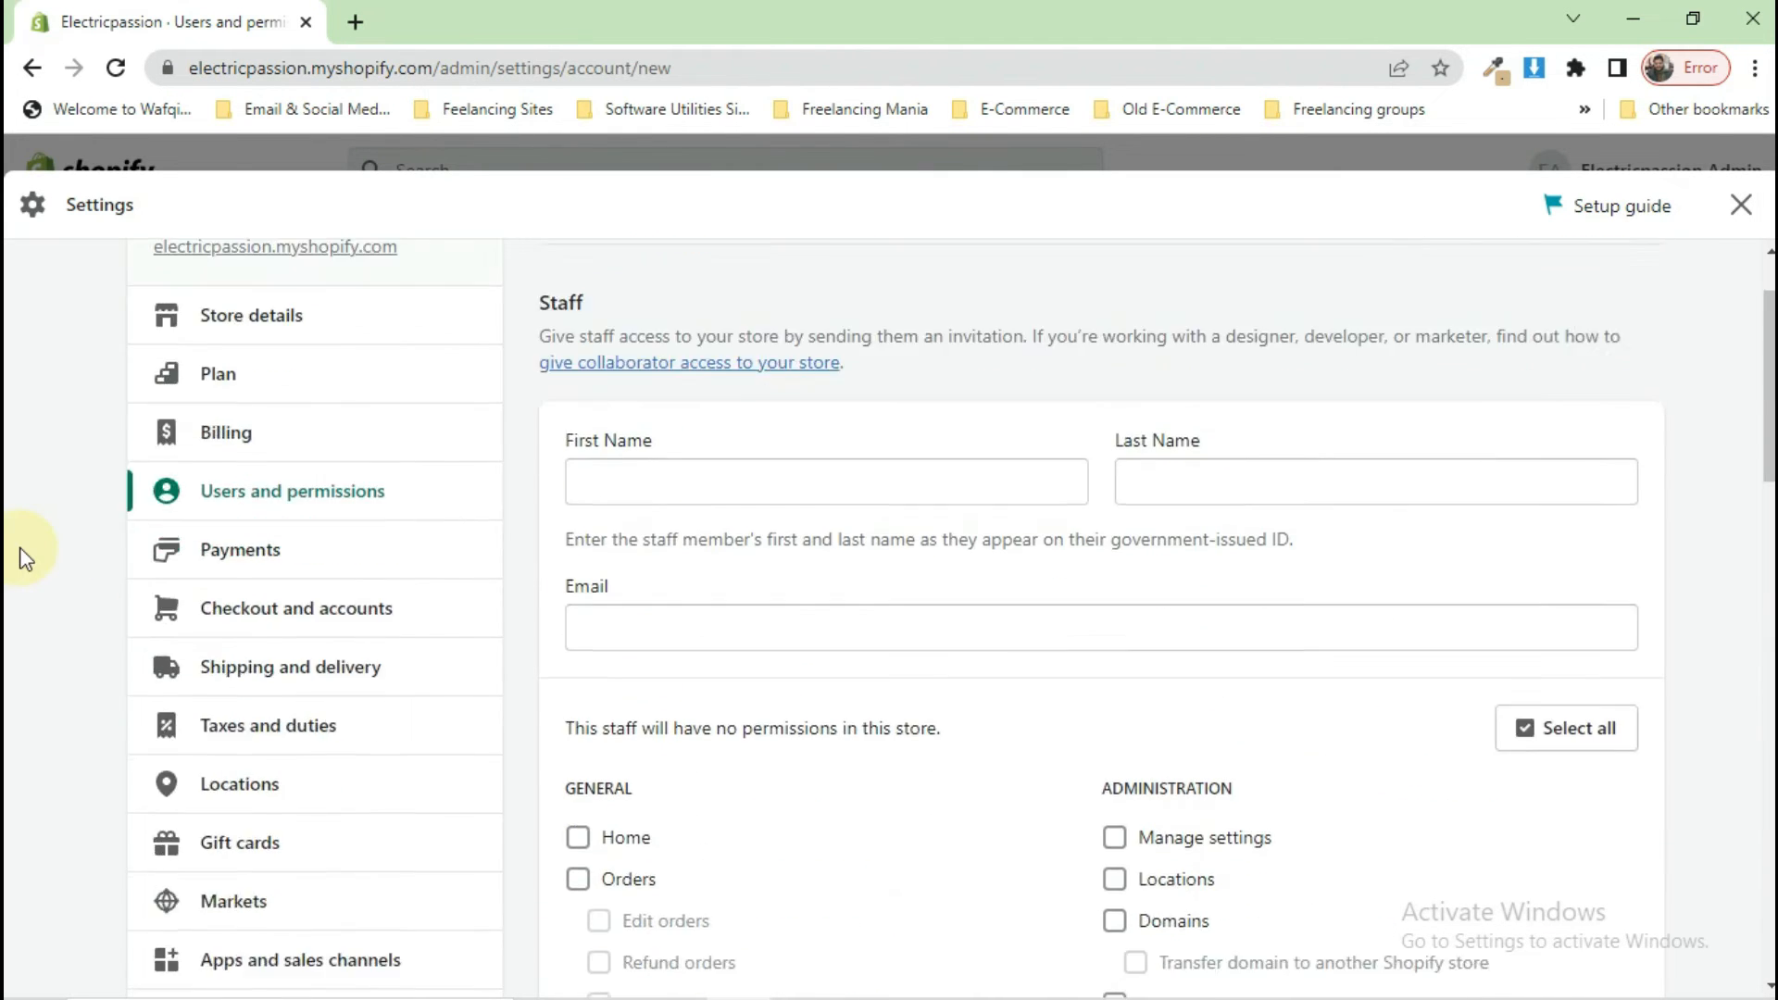
click(1741, 206)
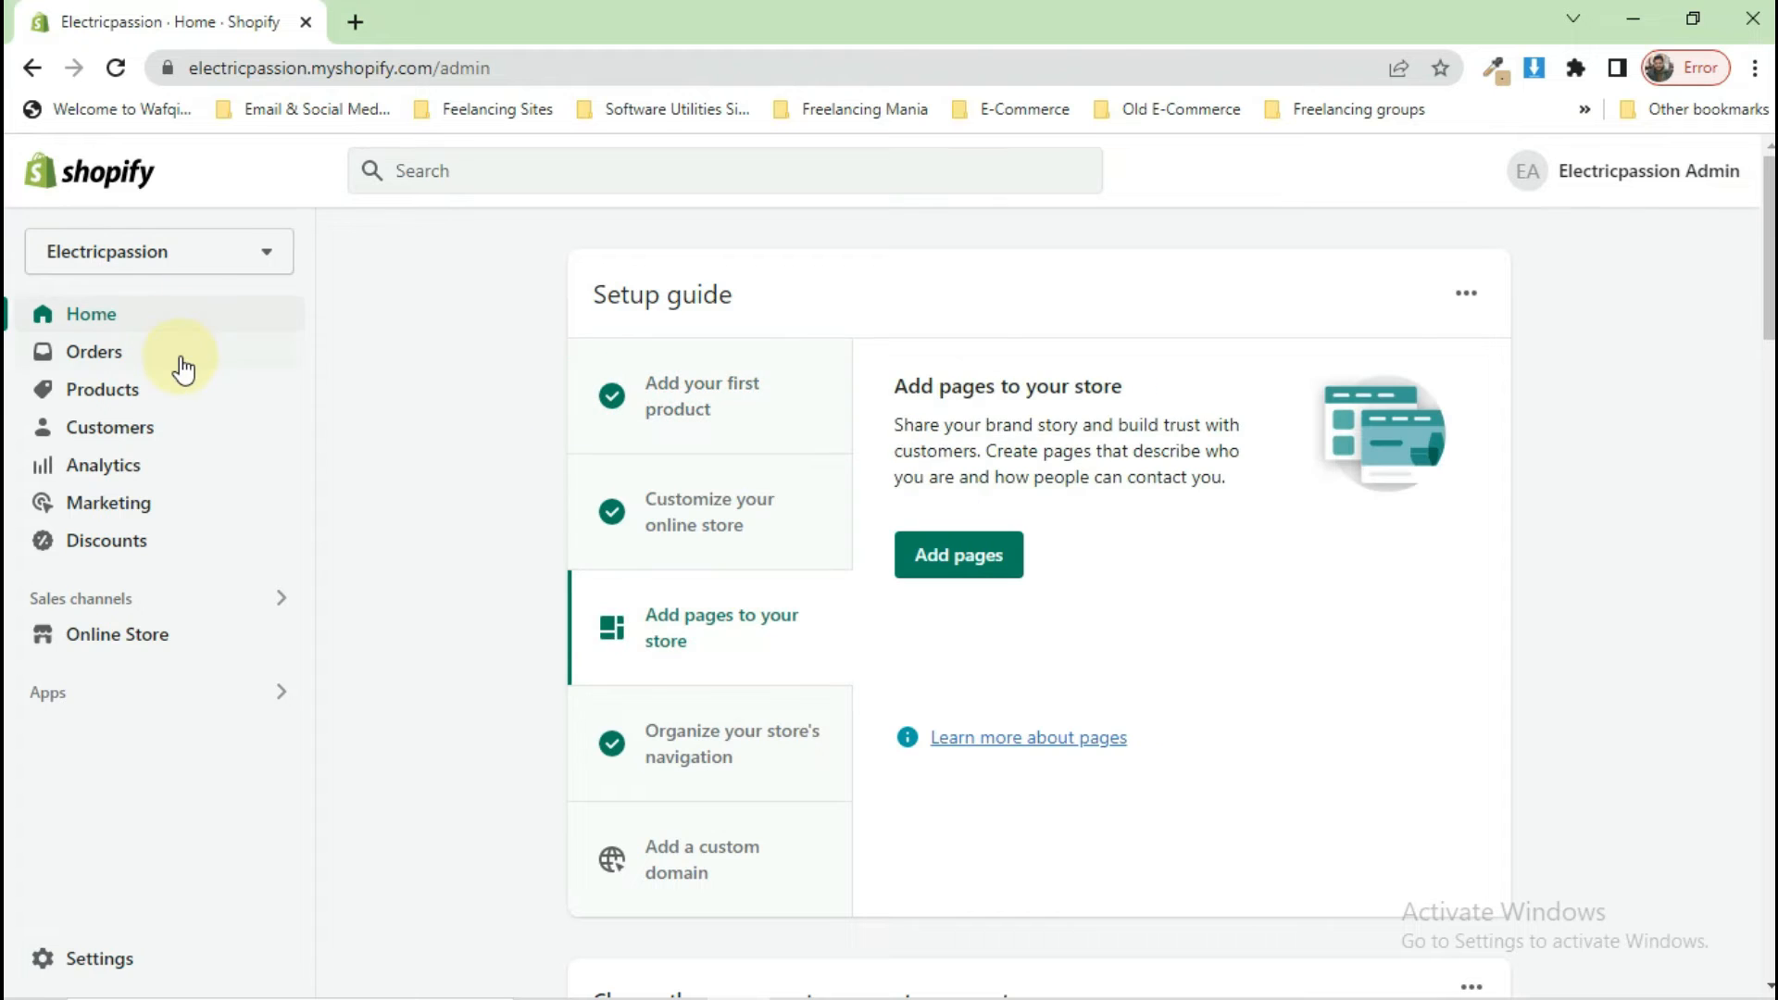
Open the Orders page and view its order creation option, and look at the Abandoned checkouts page.
click(139, 371)
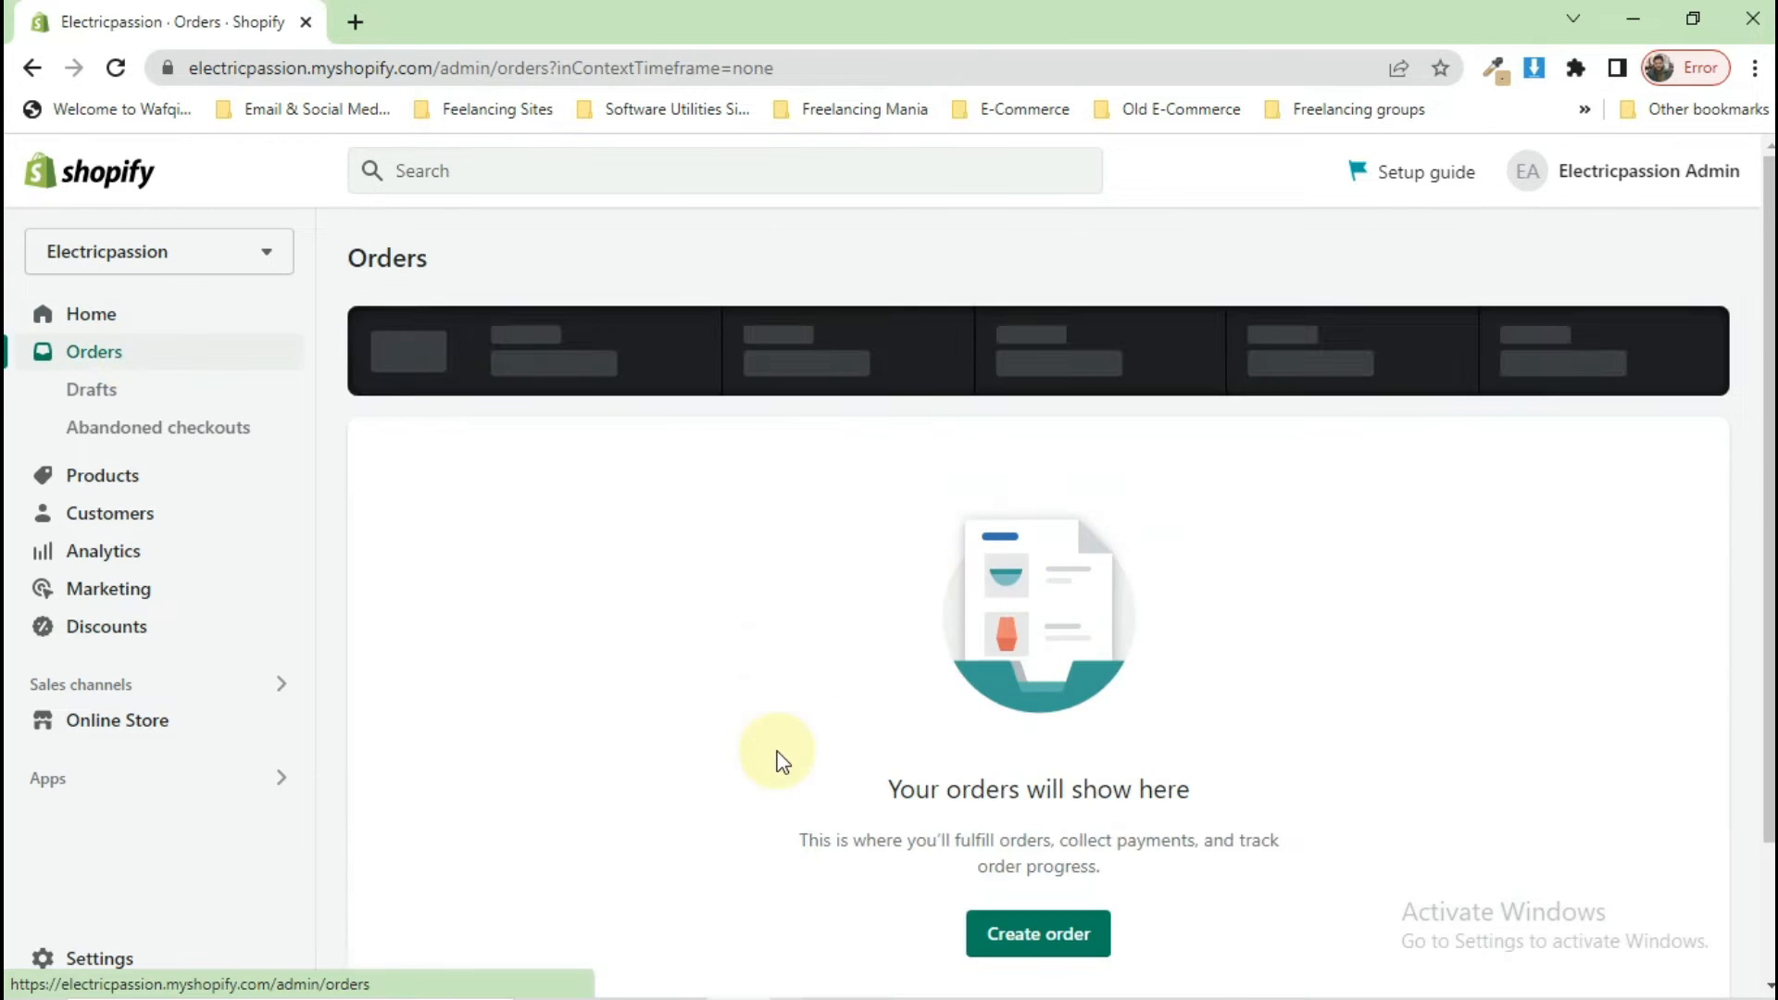
scroll(774, 747, down, 2)
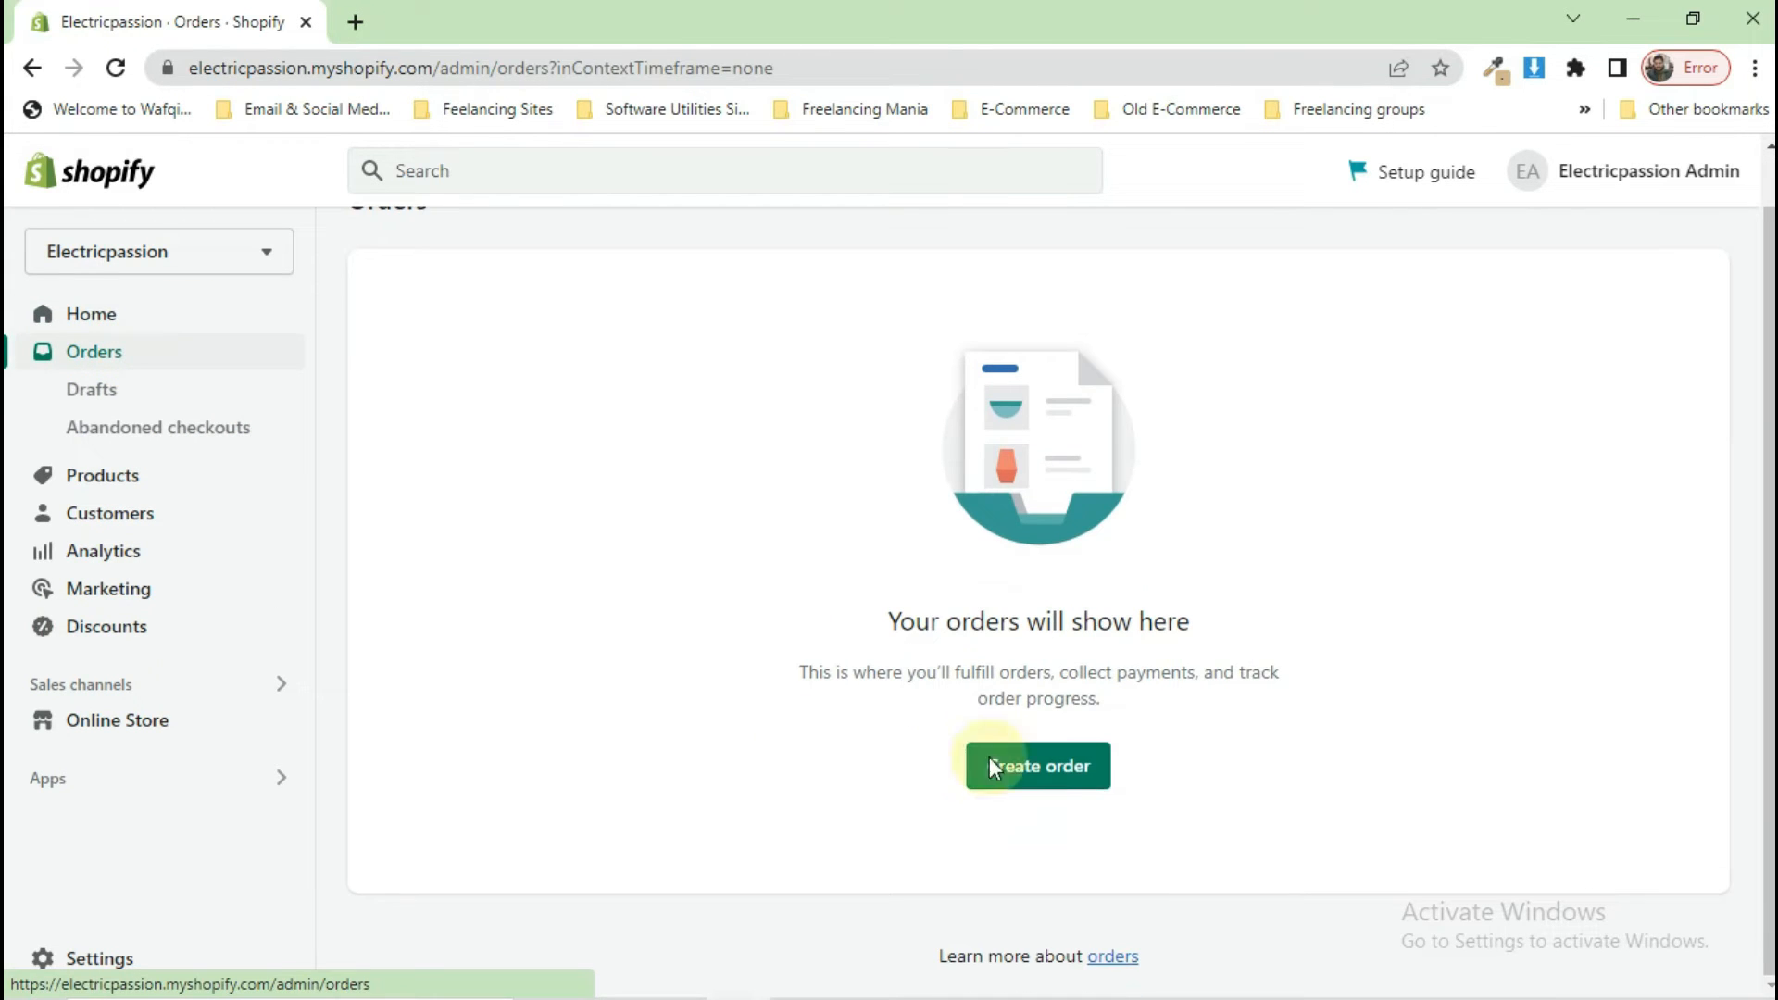
click(163, 427)
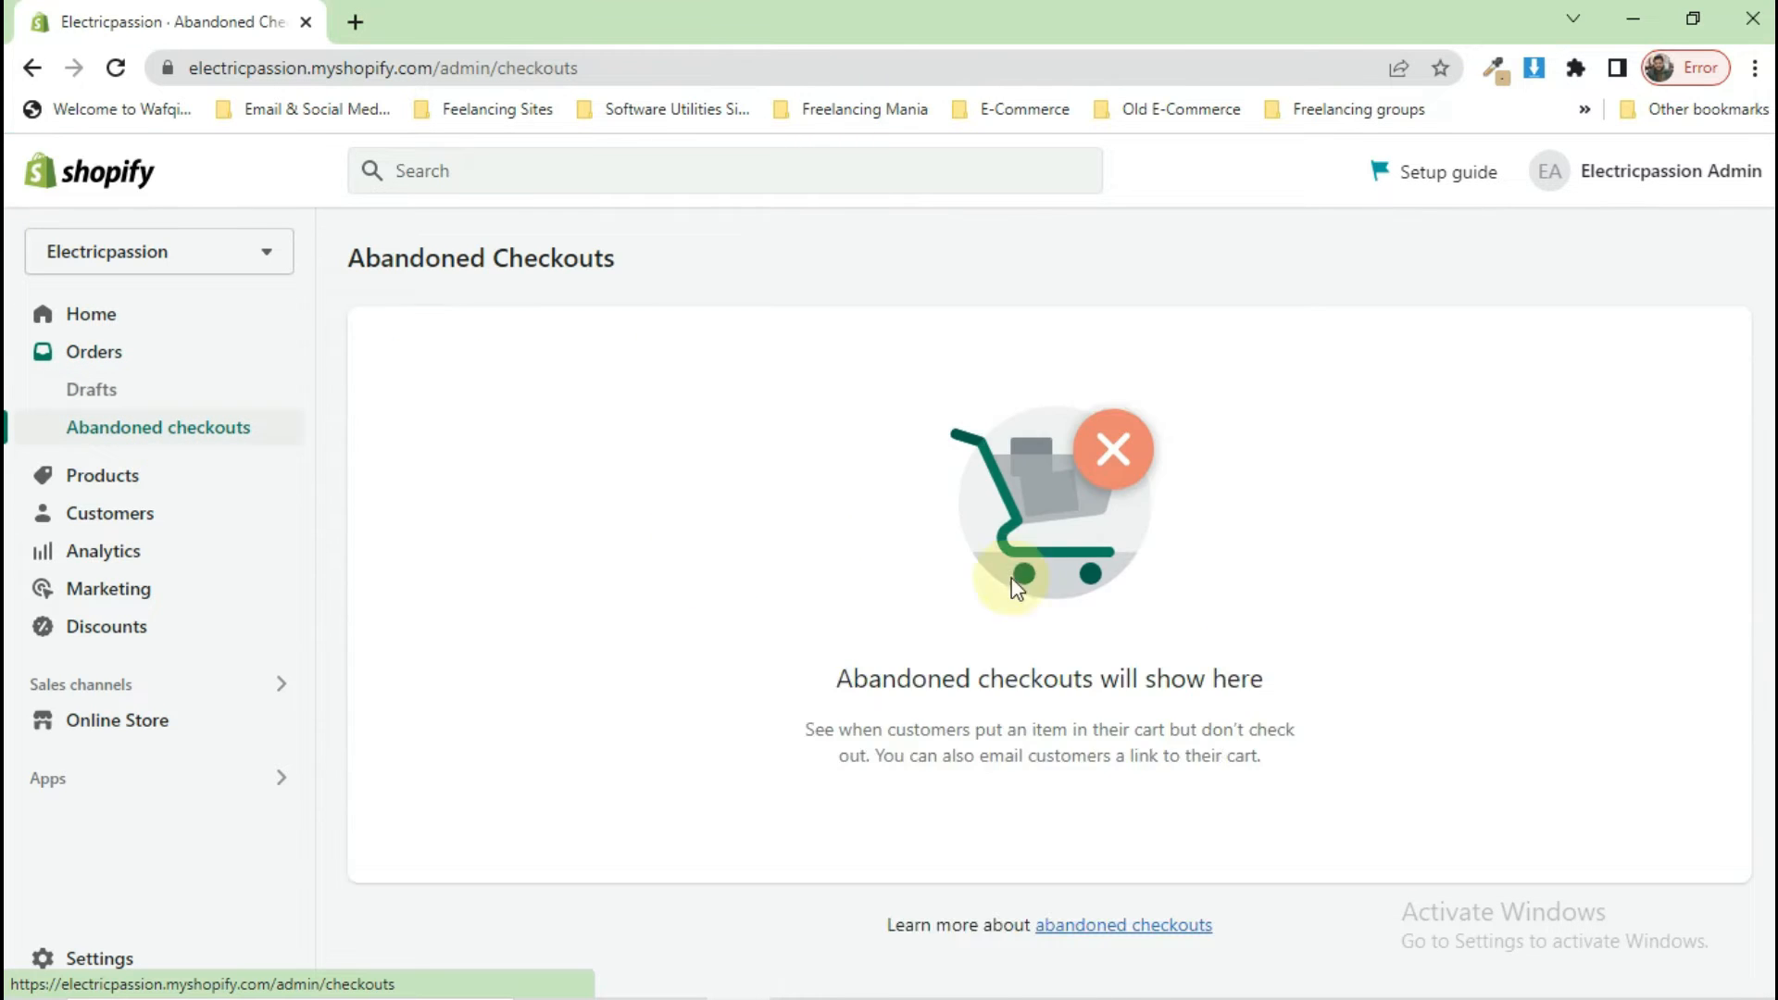
scroll(723, 675, down, 2)
Open the Products page and look through the list of all products.
click(171, 475)
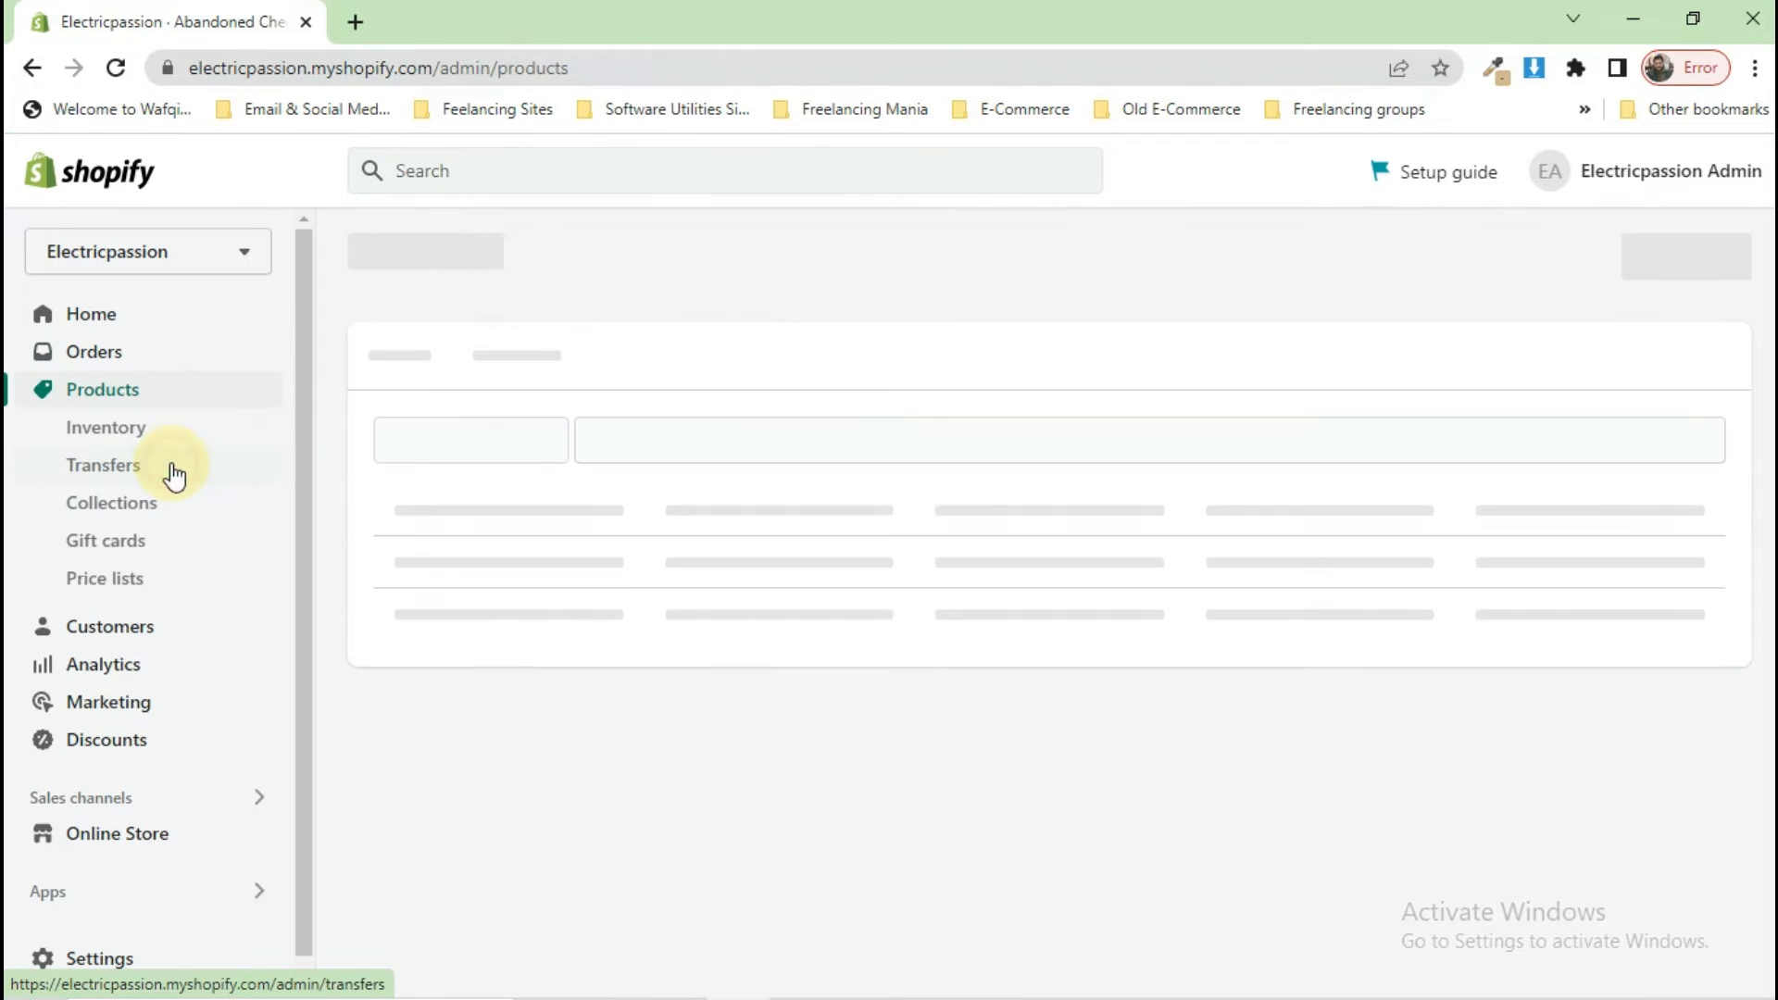
scroll(834, 657, down, 1)
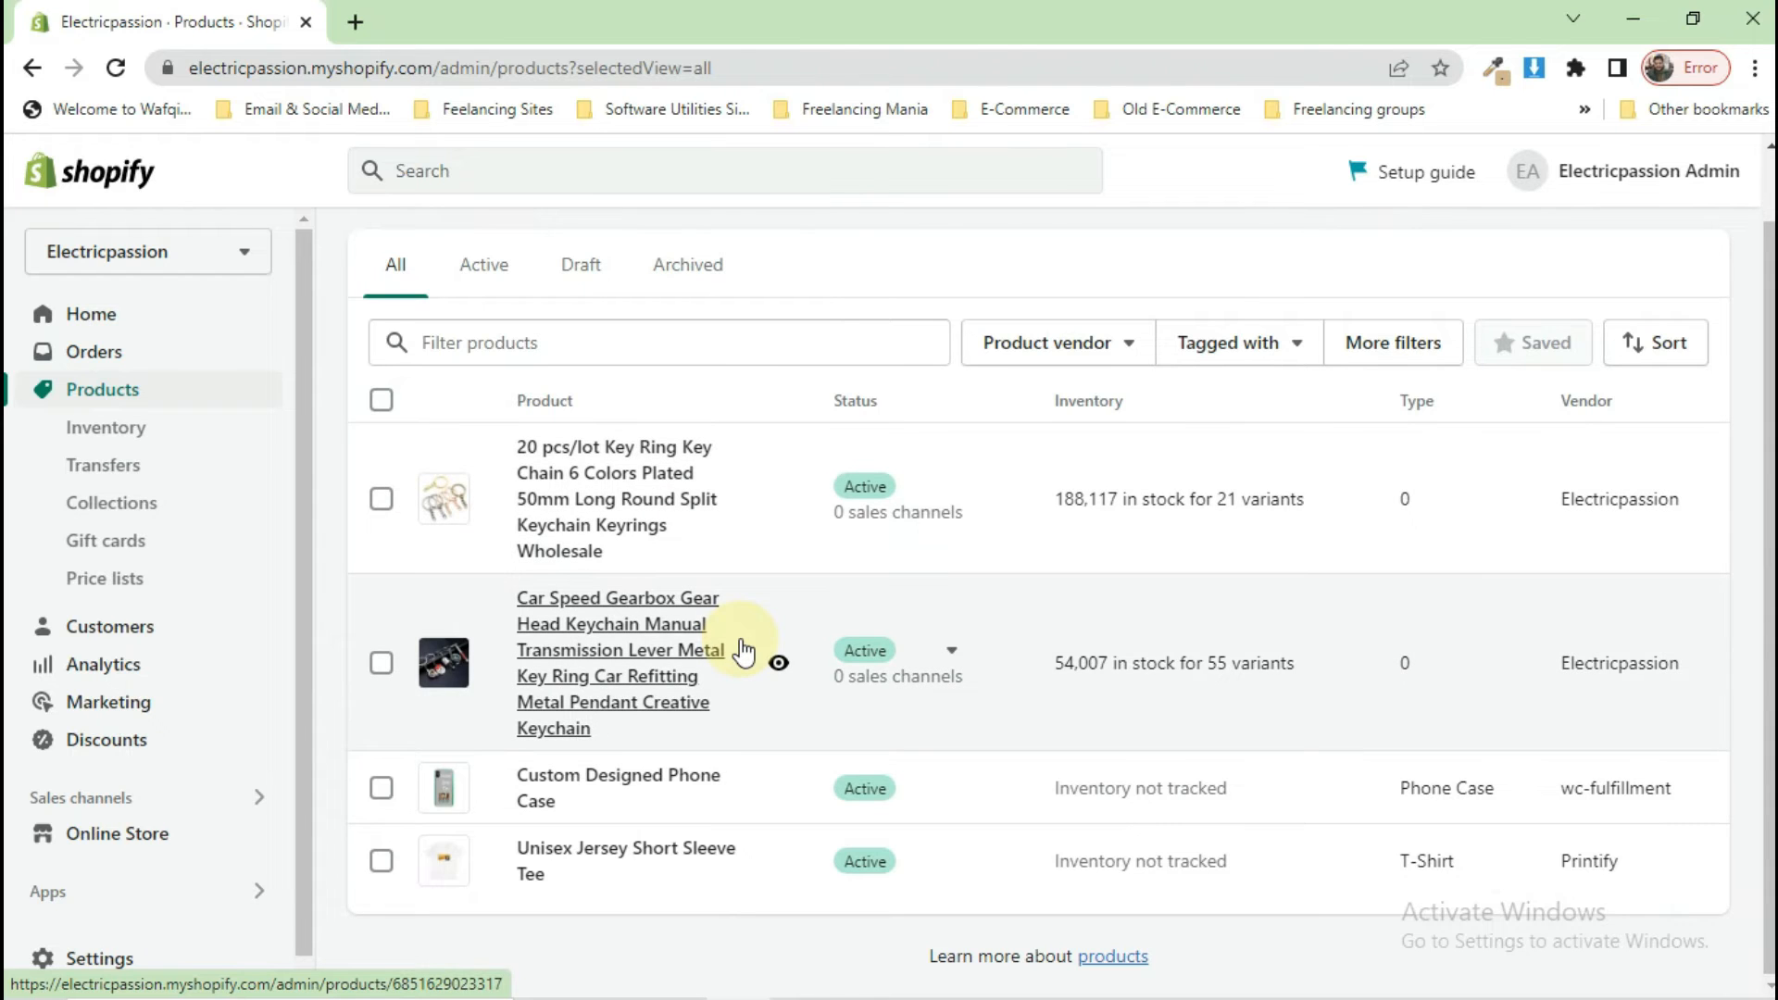
scroll(741, 653, up, 1)
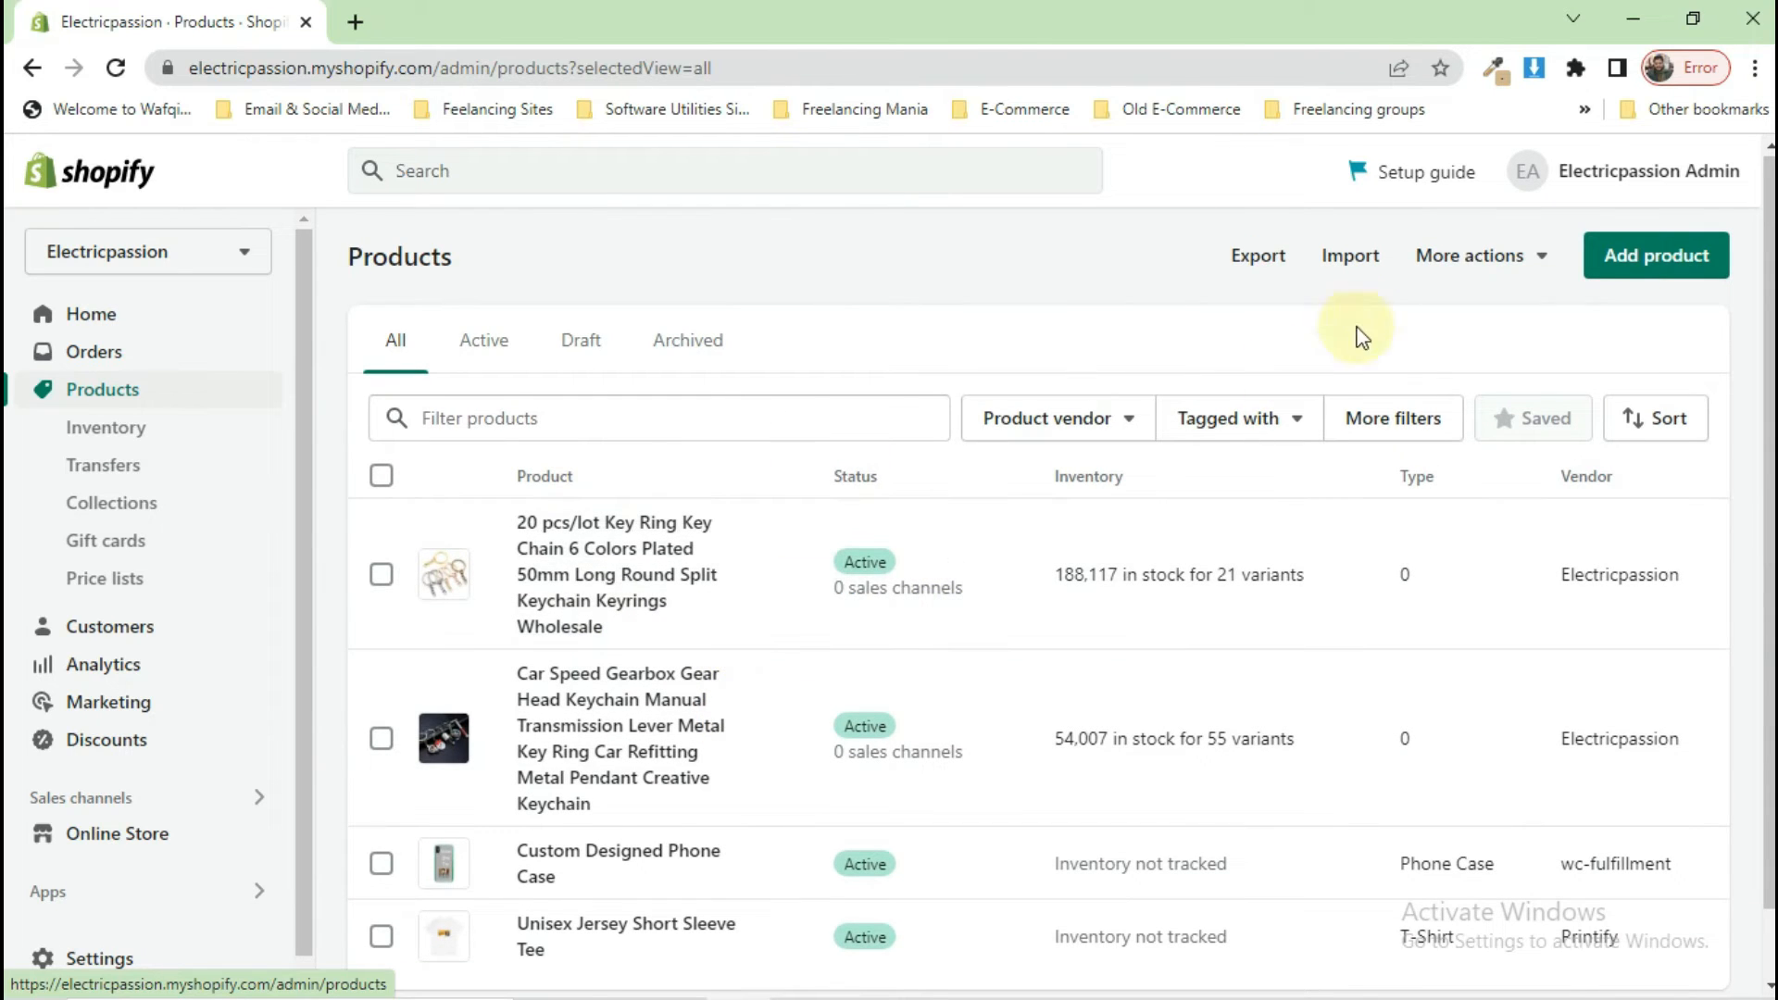
View the draft, active and archived products in turn, and return to the list of all products.
click(568, 370)
click(481, 369)
click(698, 373)
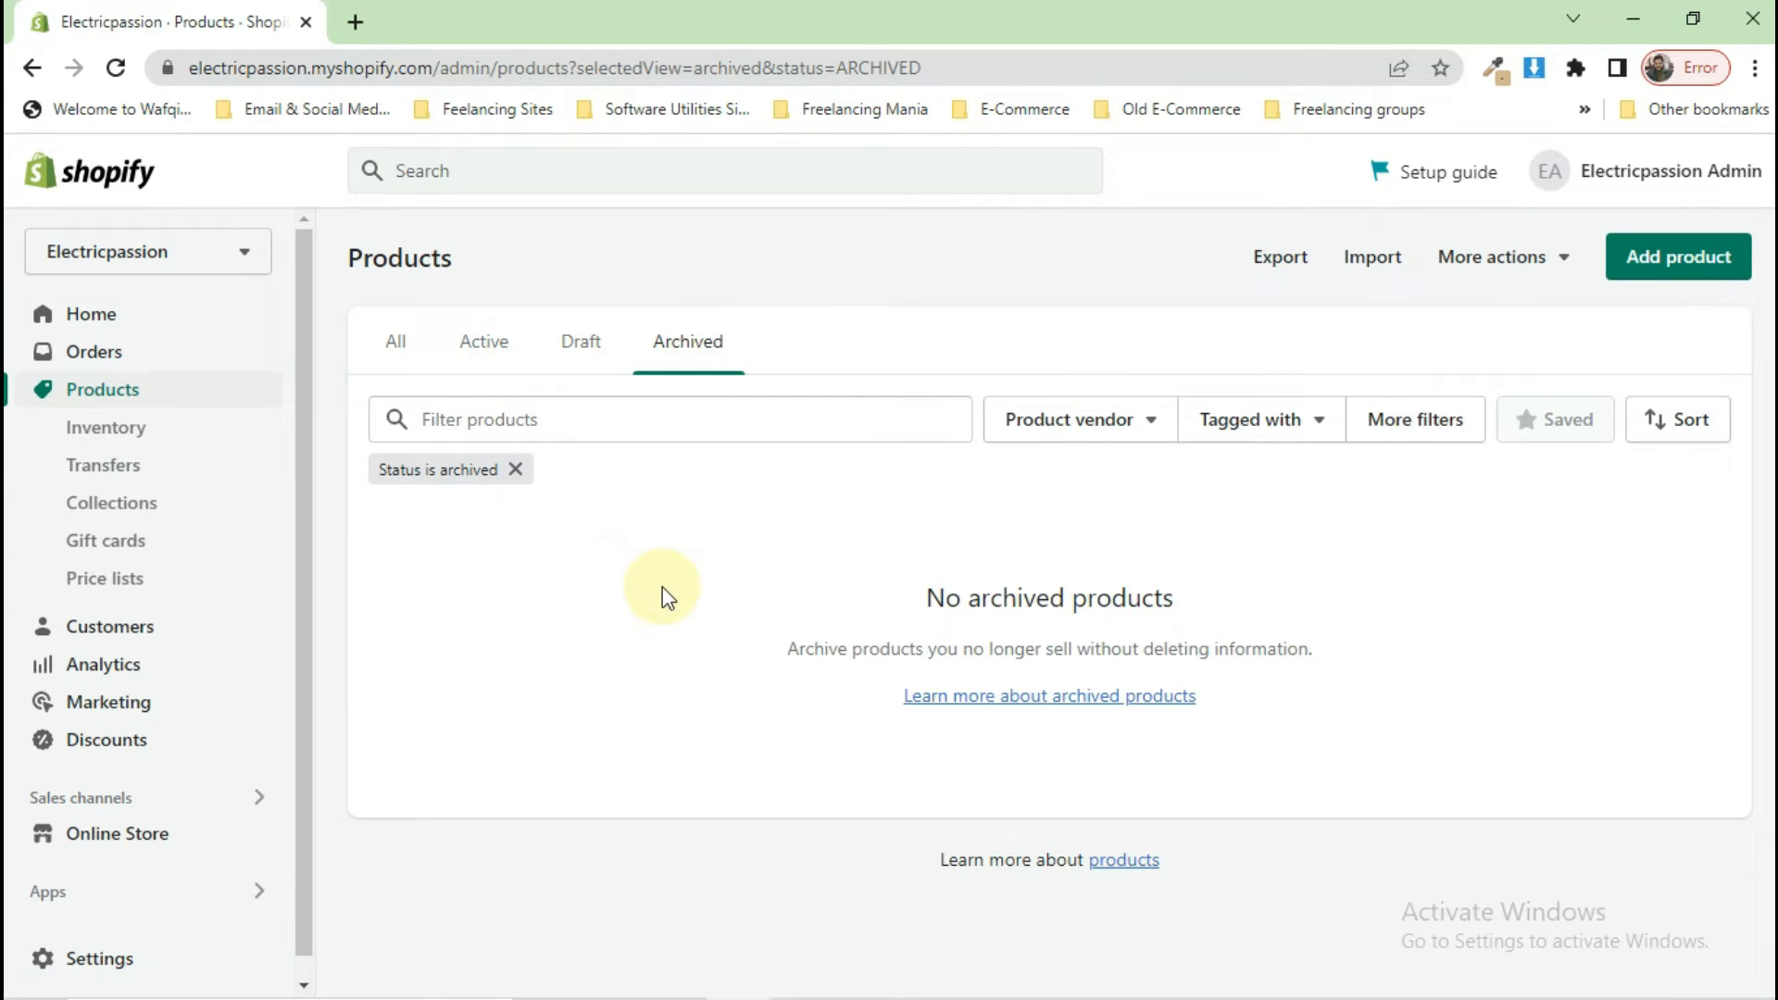
click(397, 341)
Select the two keychain products, view the additional product filters, review both products' variants in the bulk editor, and leave it without changes.
click(382, 577)
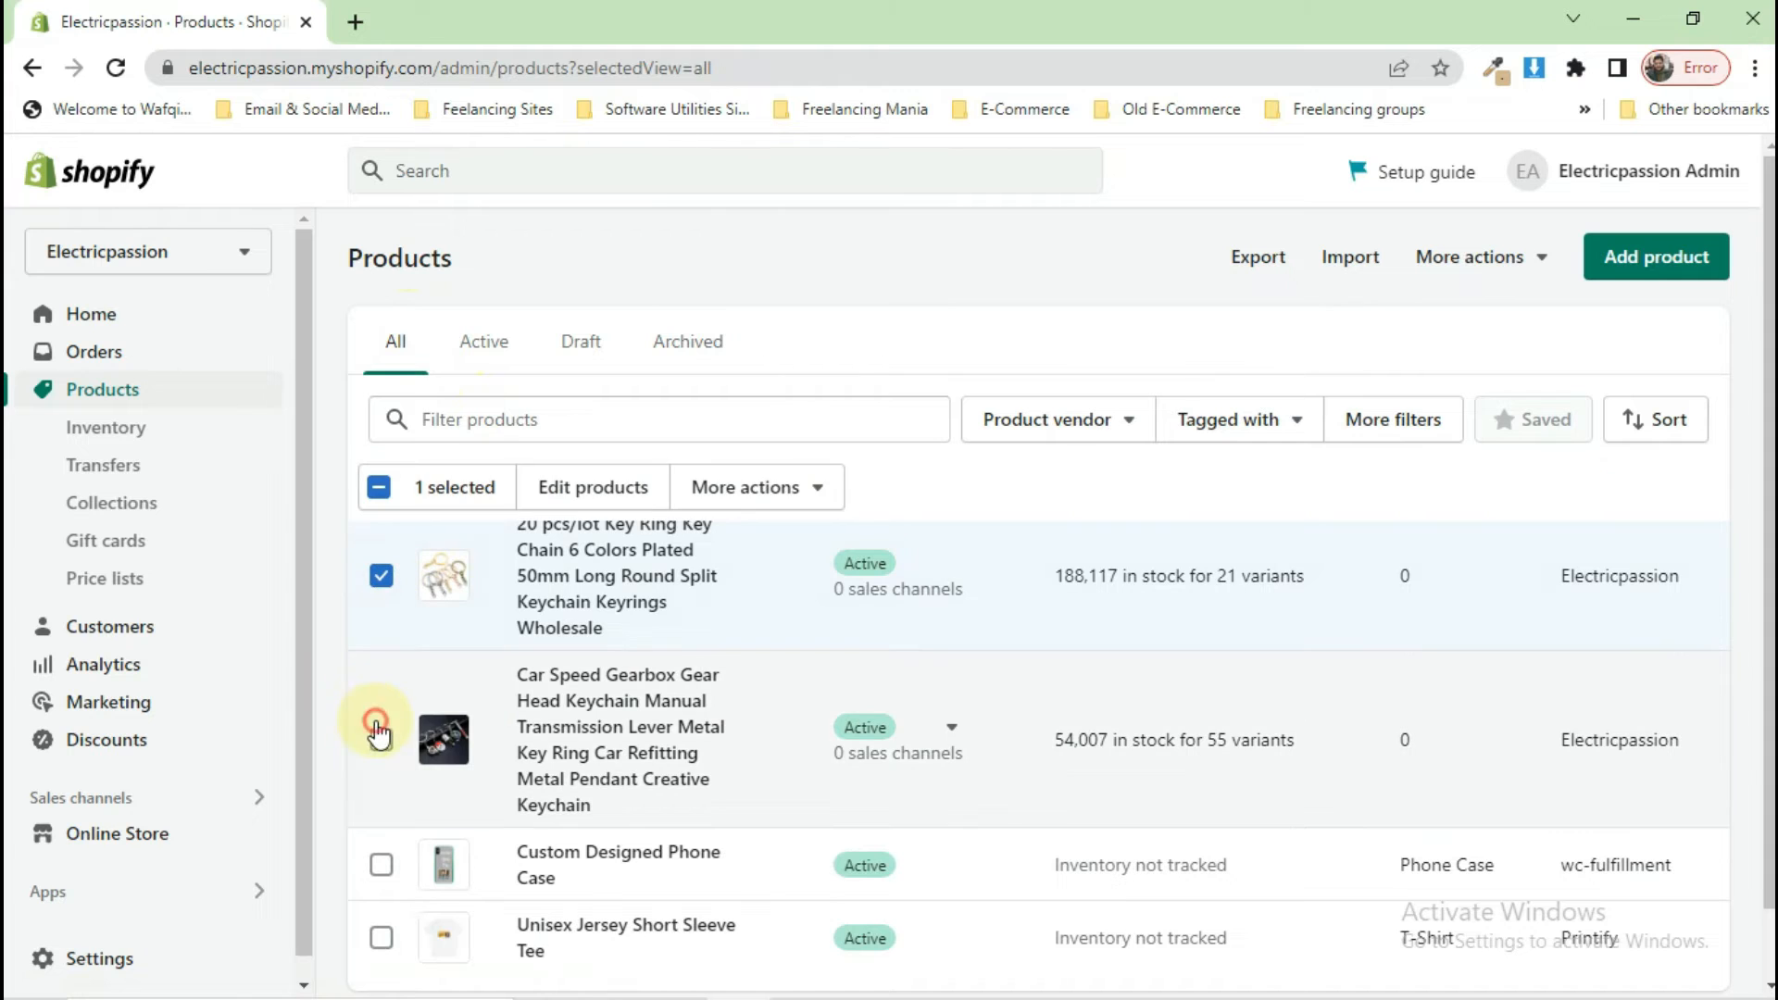
click(1393, 419)
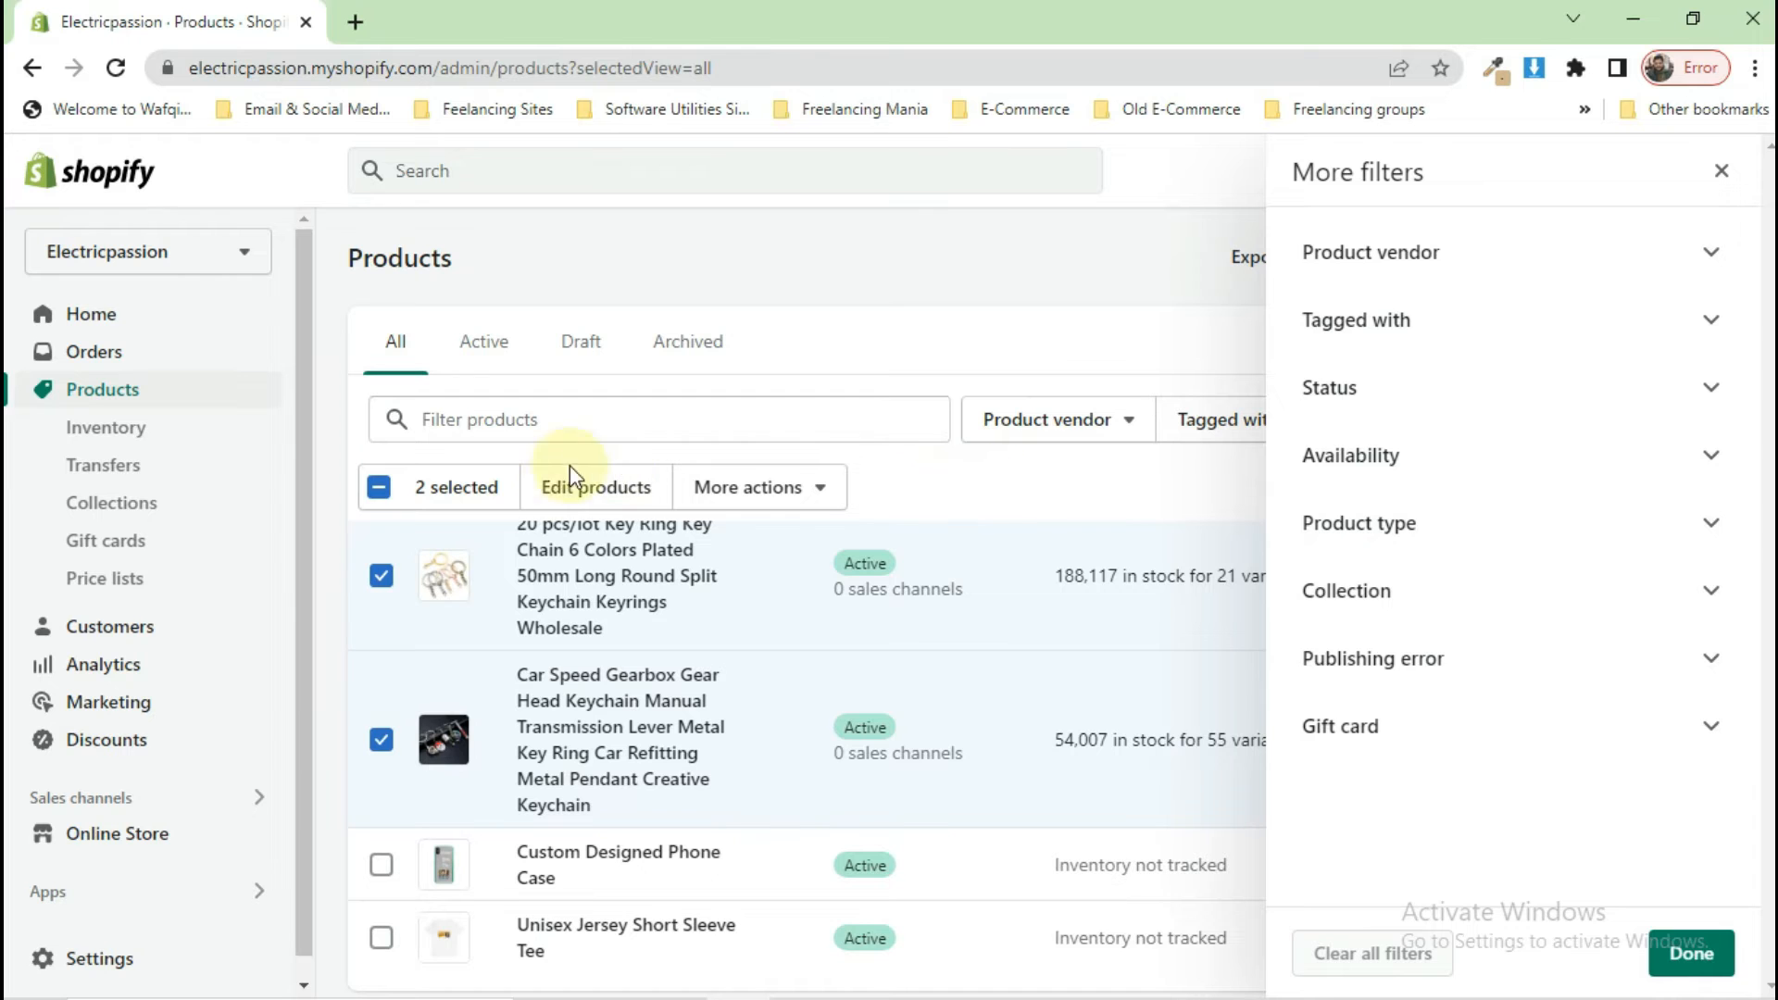
click(586, 496)
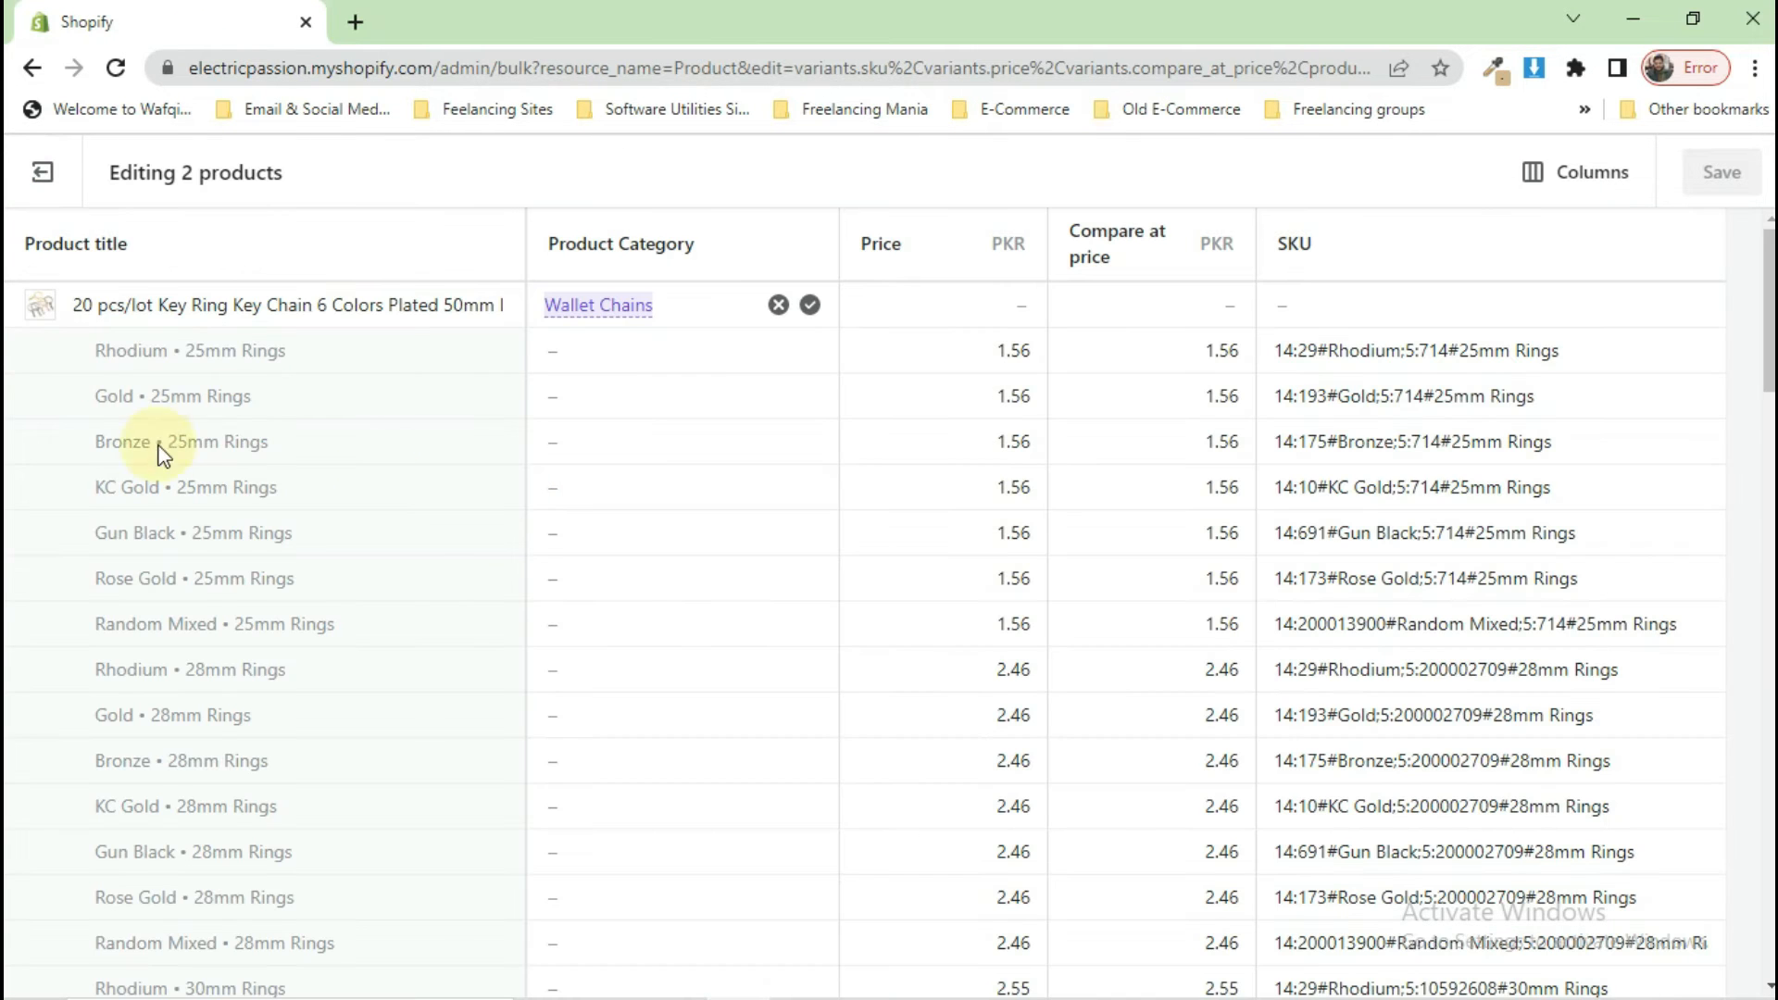
scroll(476, 603, down, 15)
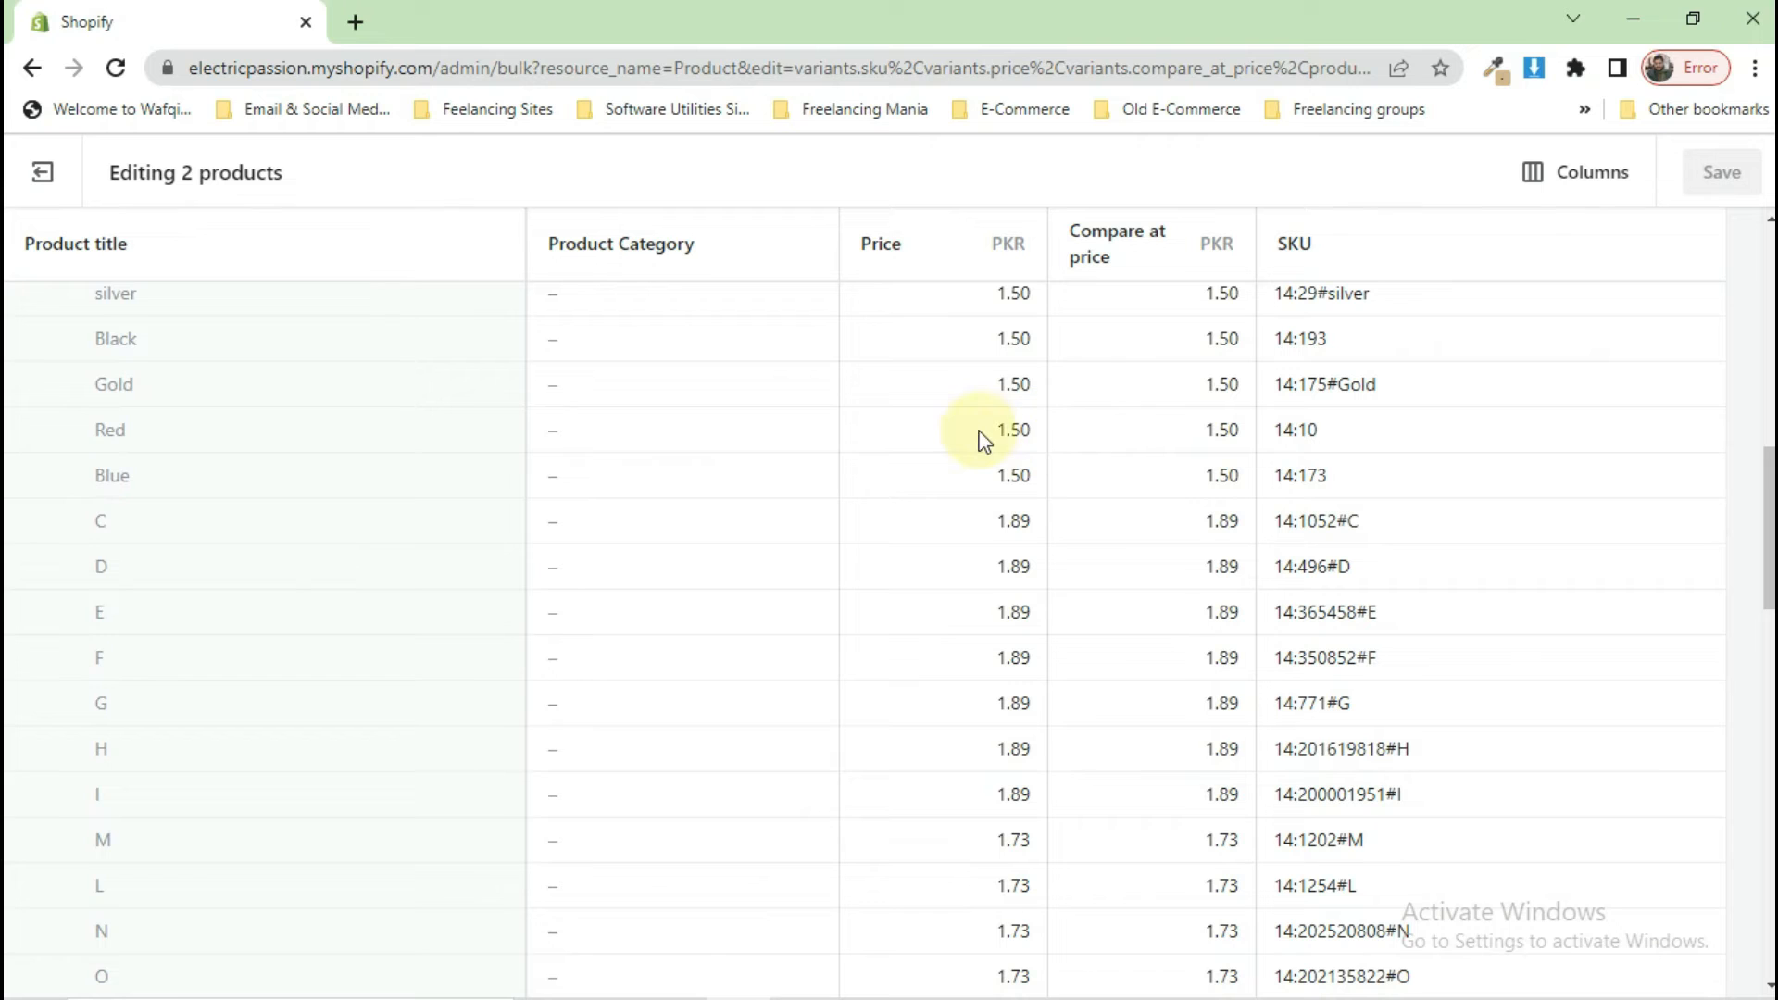
click(43, 173)
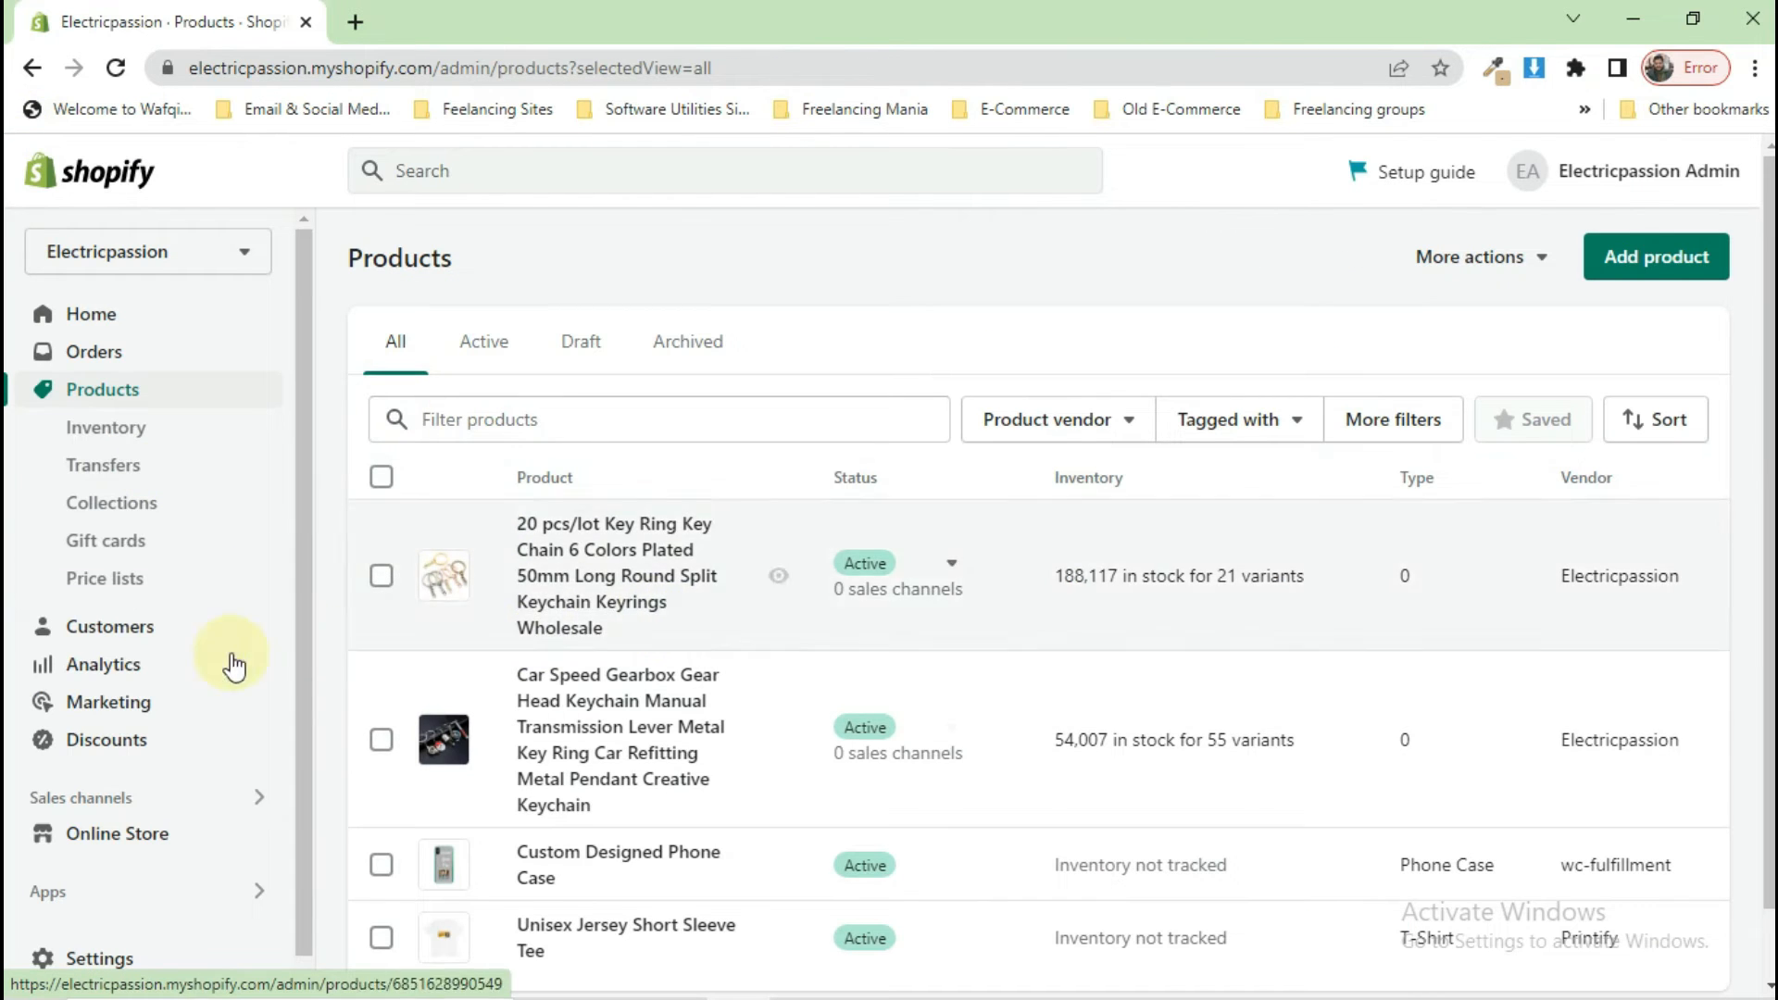
Open the Inventory page of the products section.
click(174, 437)
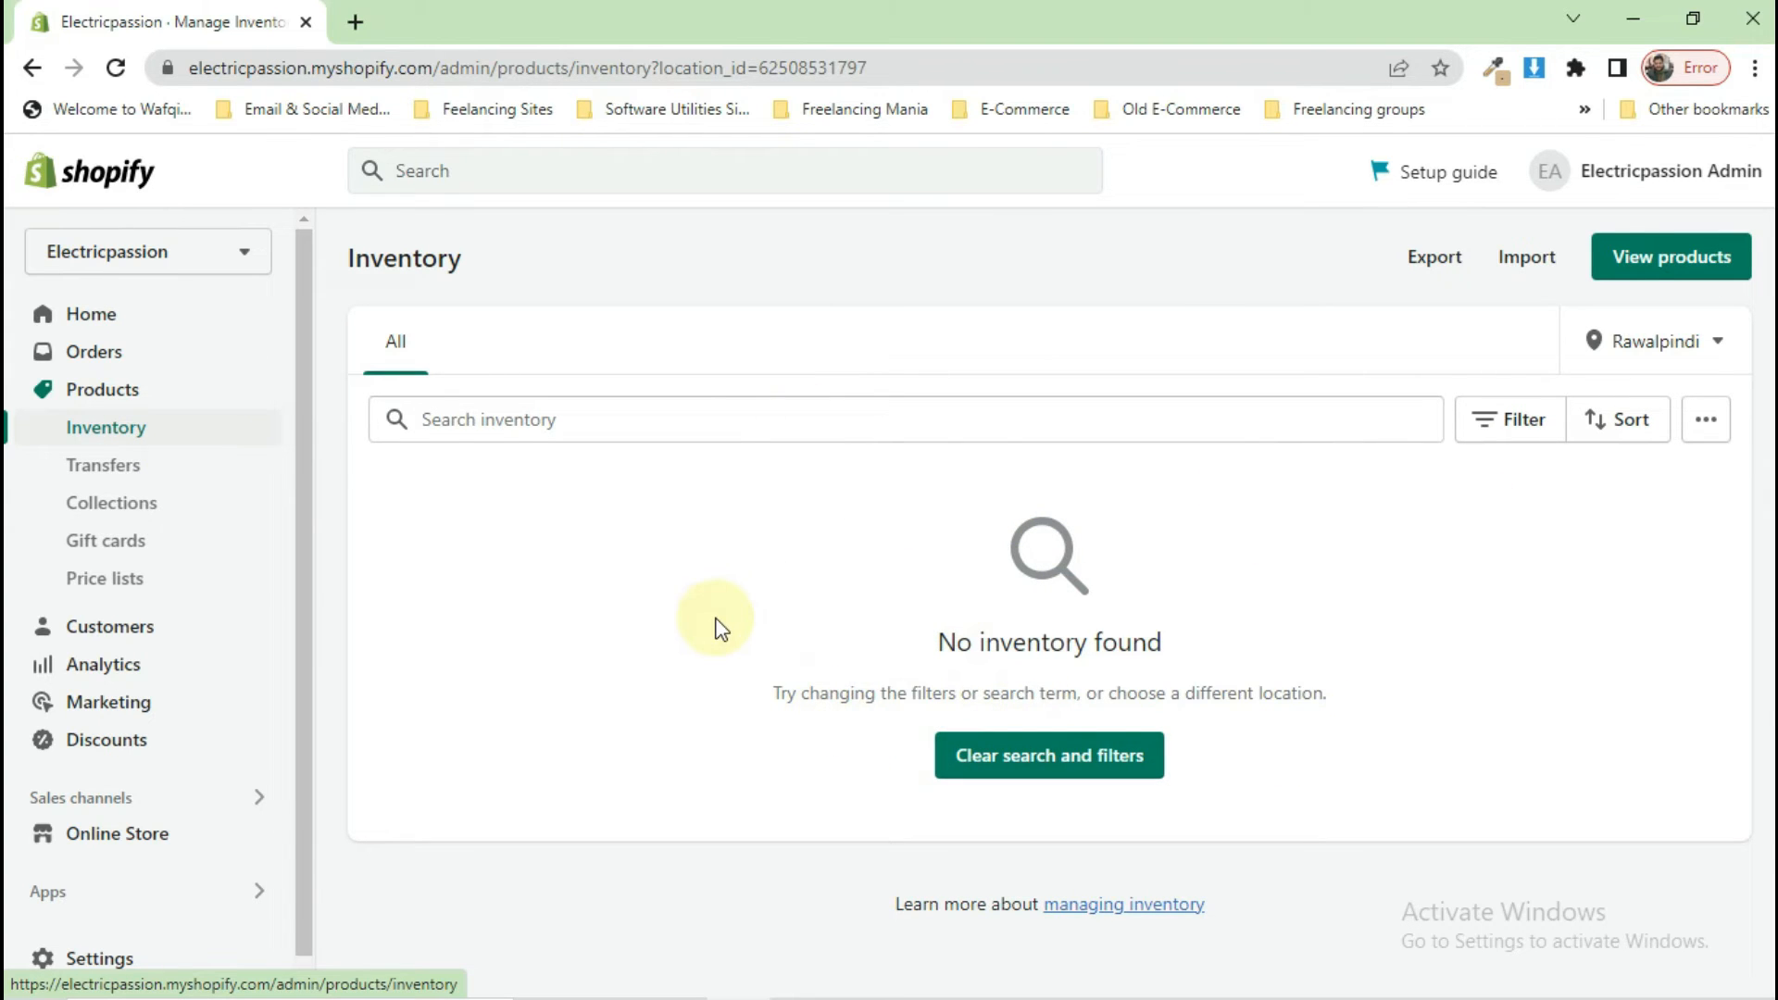
Look through the list of all products again, and open the Collections page of the products section.
click(130, 387)
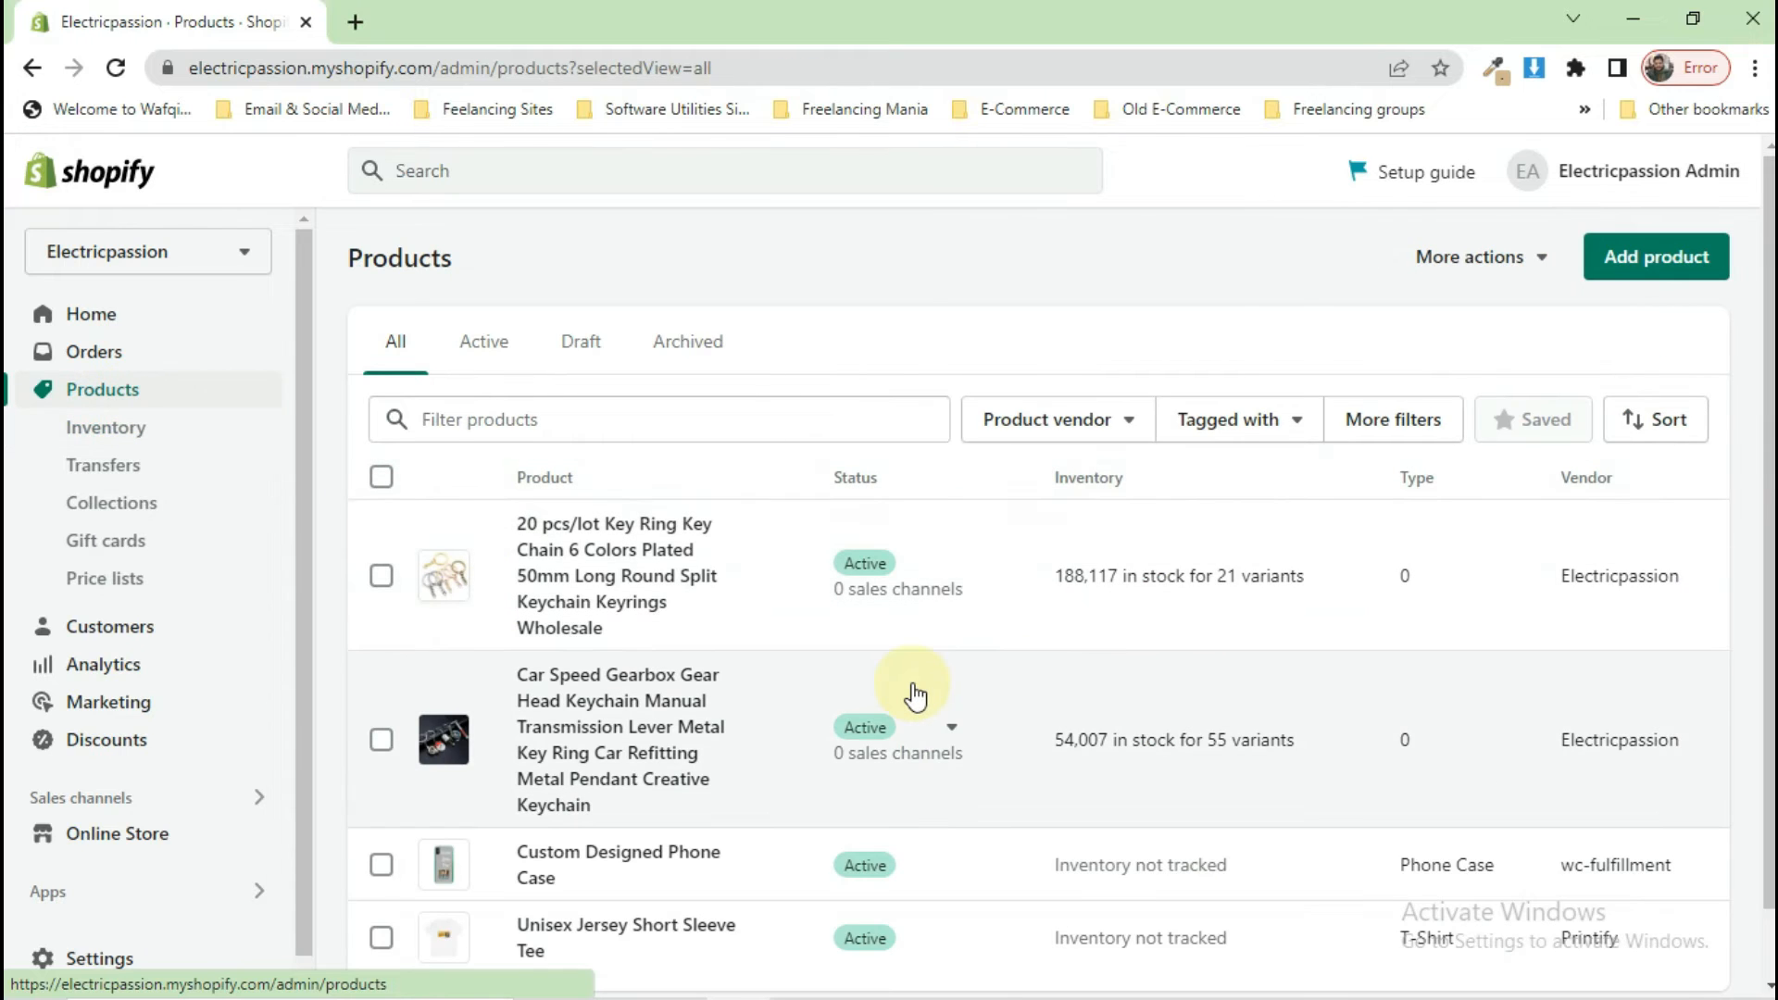
scroll(915, 695, down, 1)
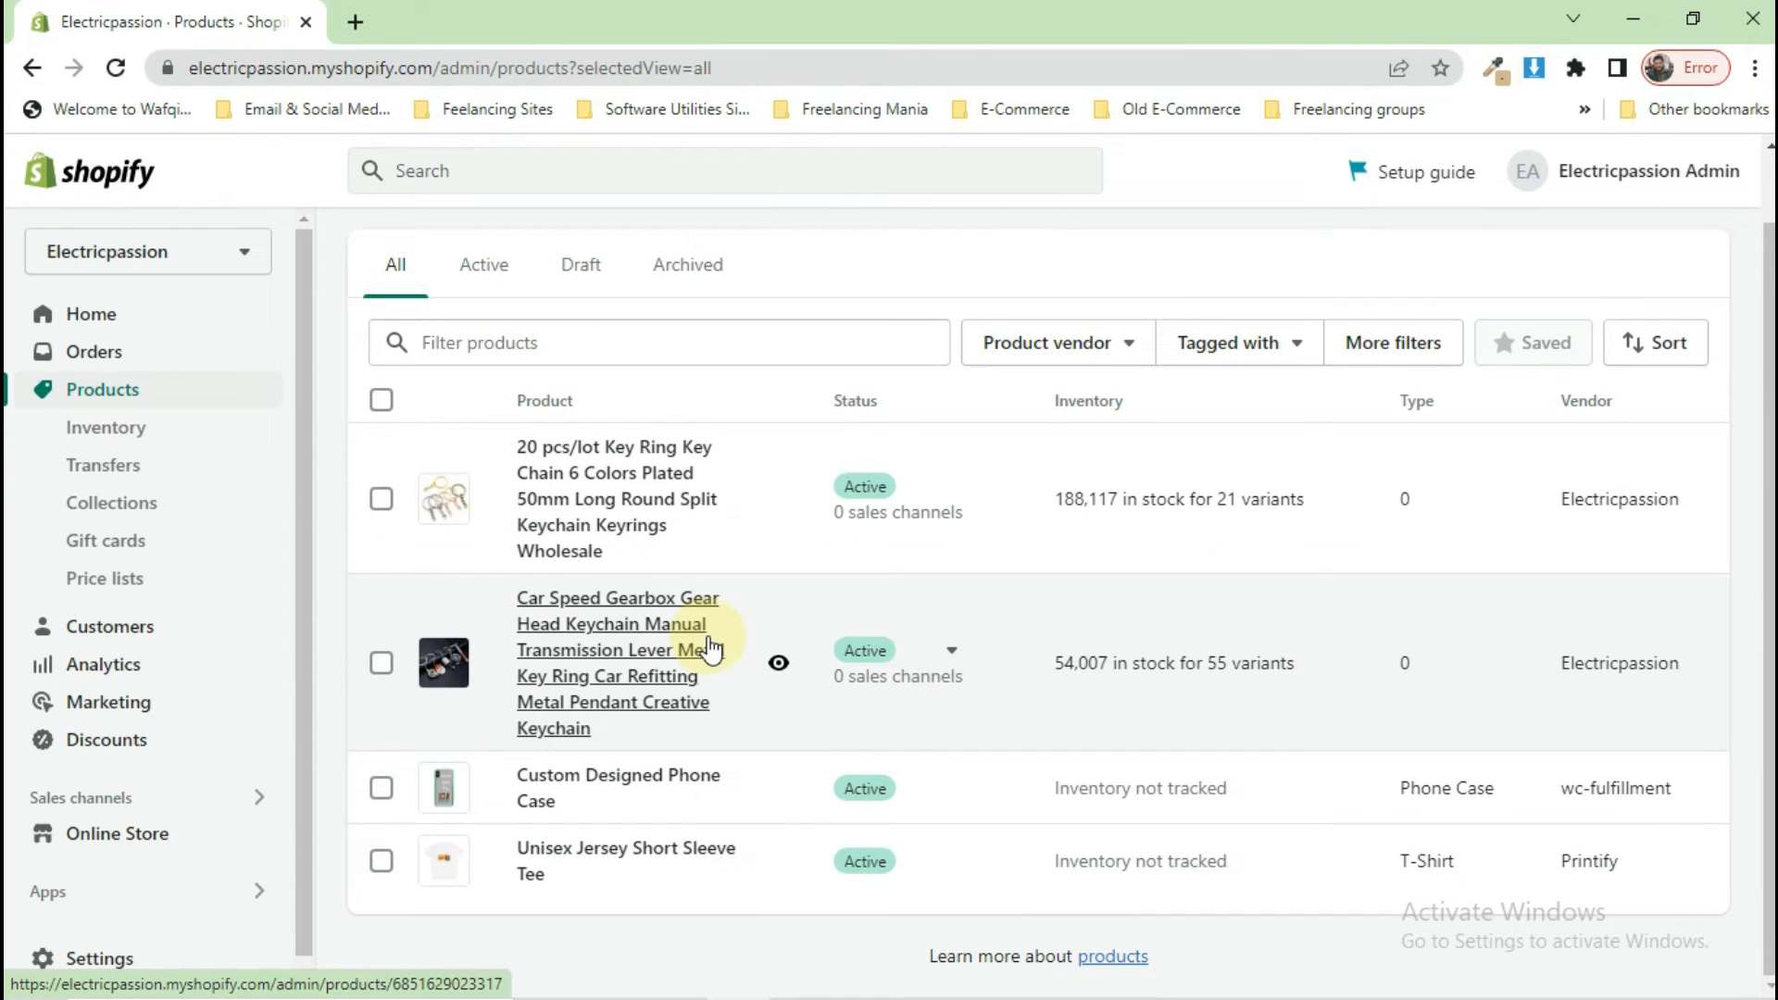
click(187, 525)
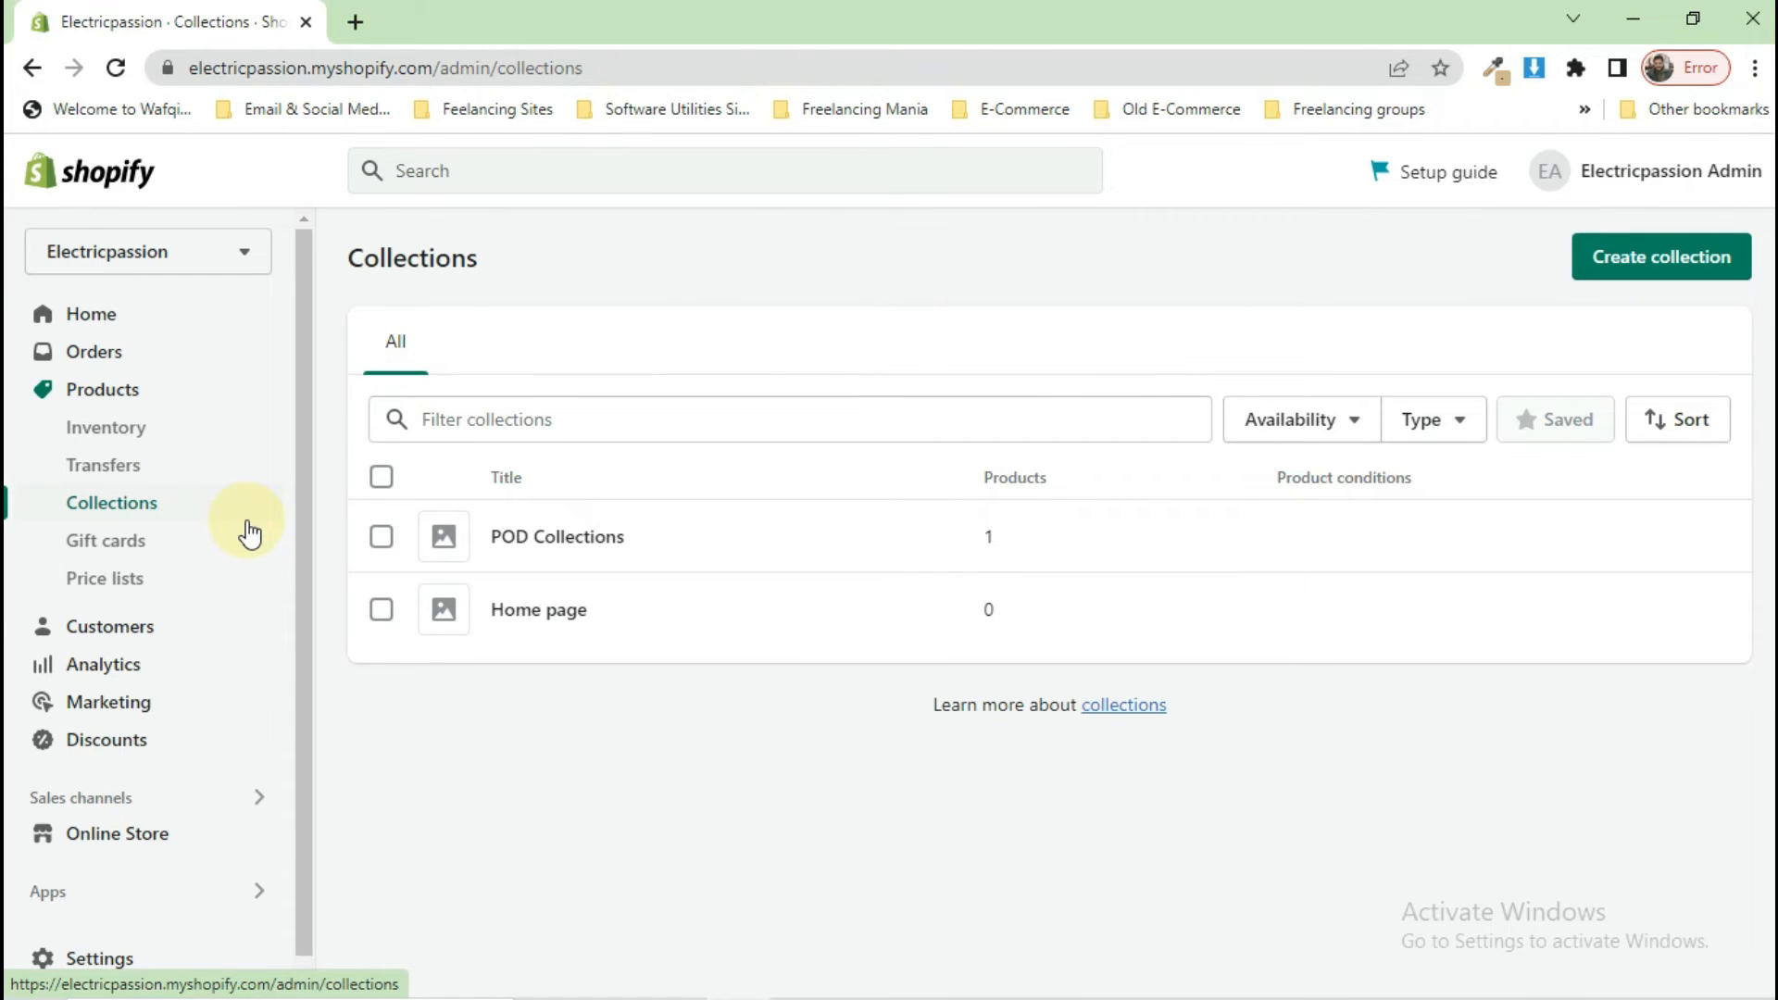
View the options on the Gift cards page, and open the Price lists page.
click(157, 544)
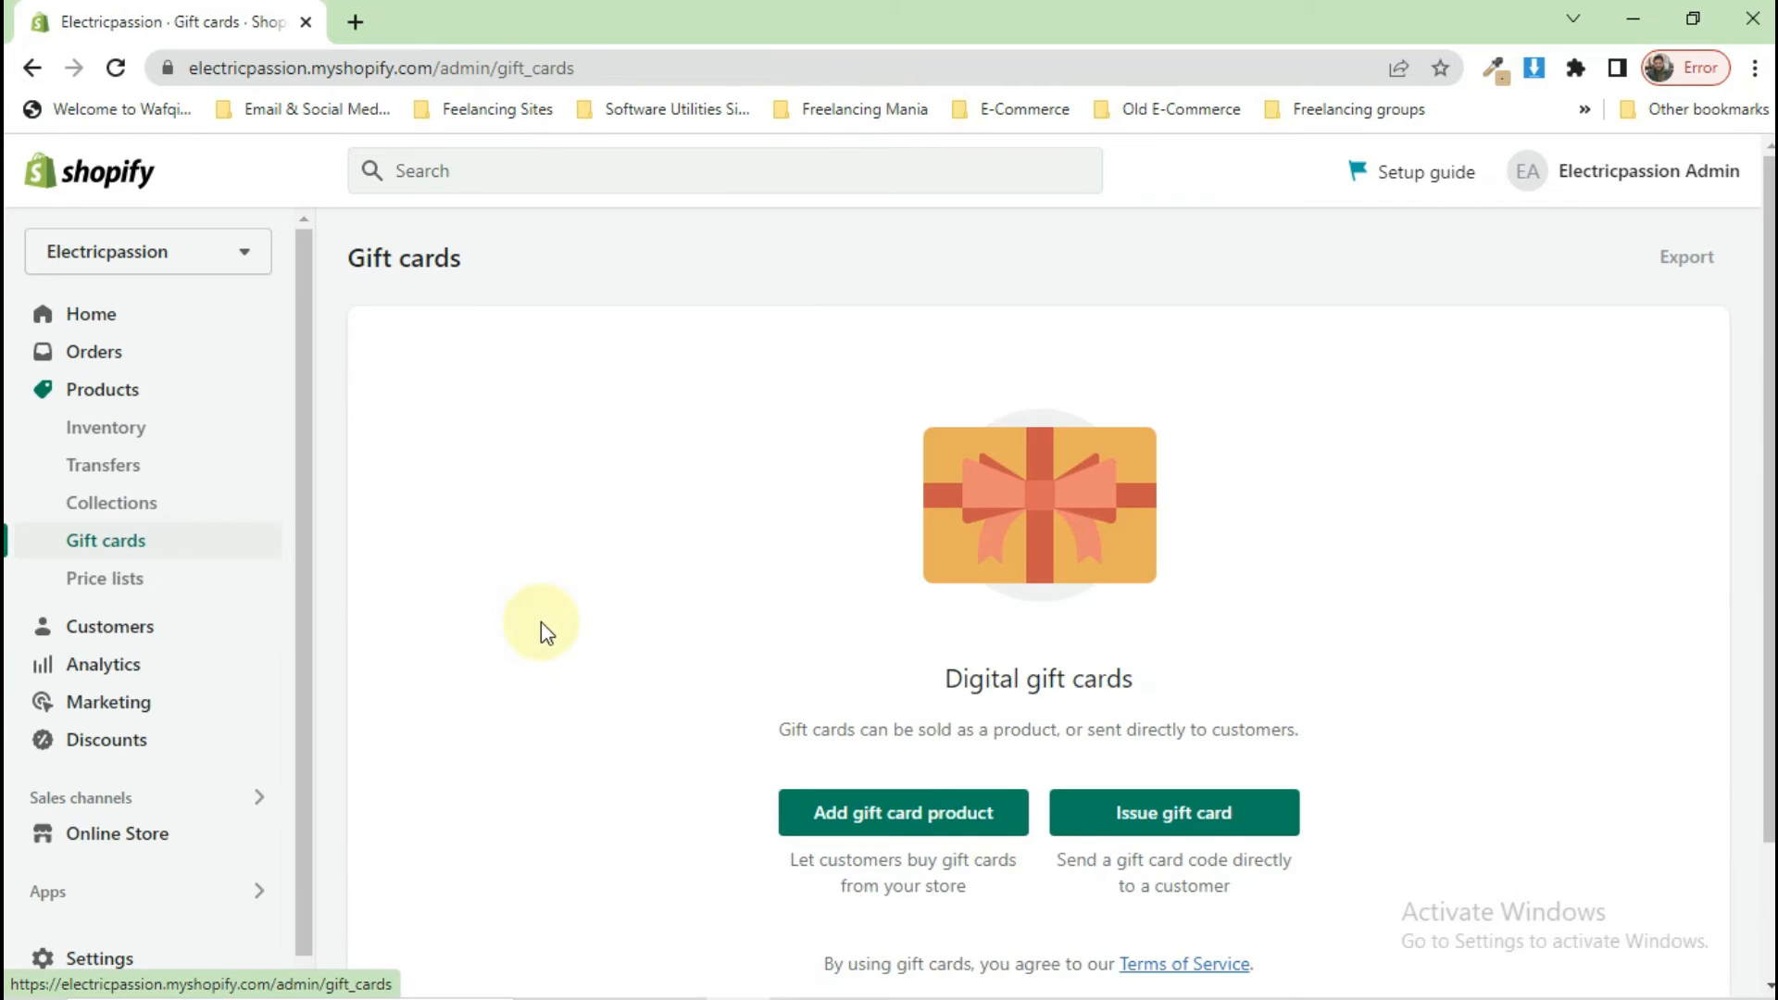
scroll(879, 672, down, 1)
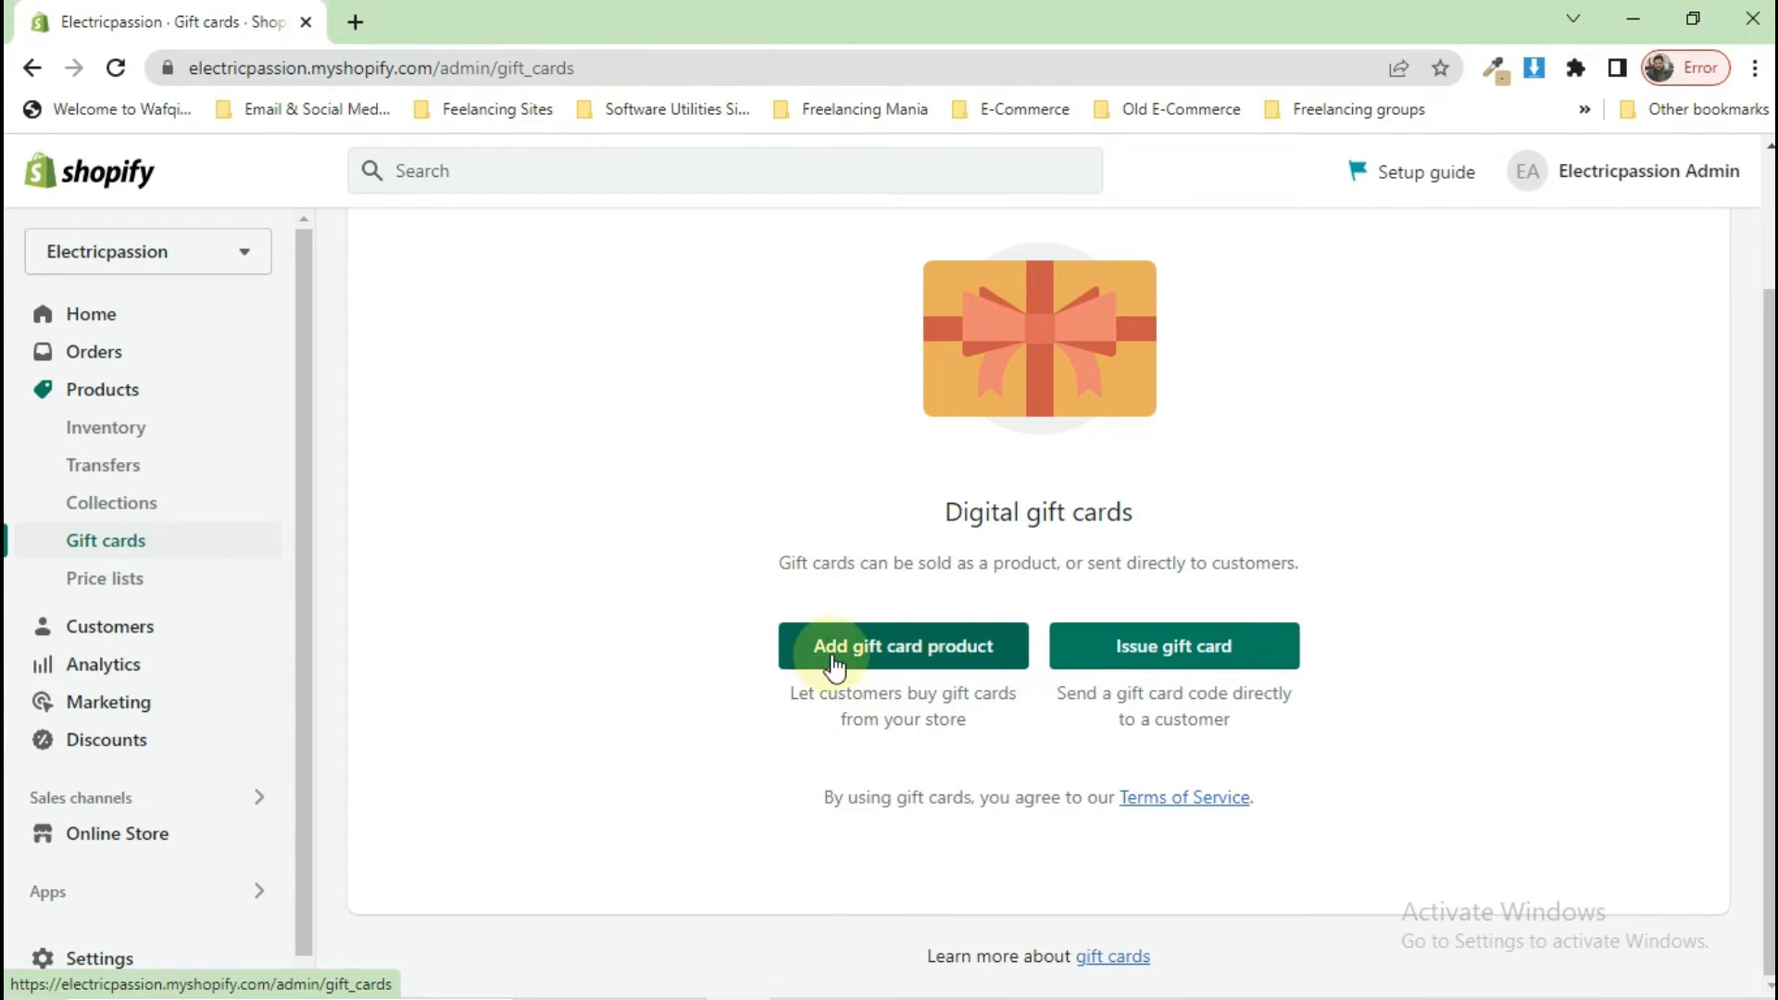
click(188, 583)
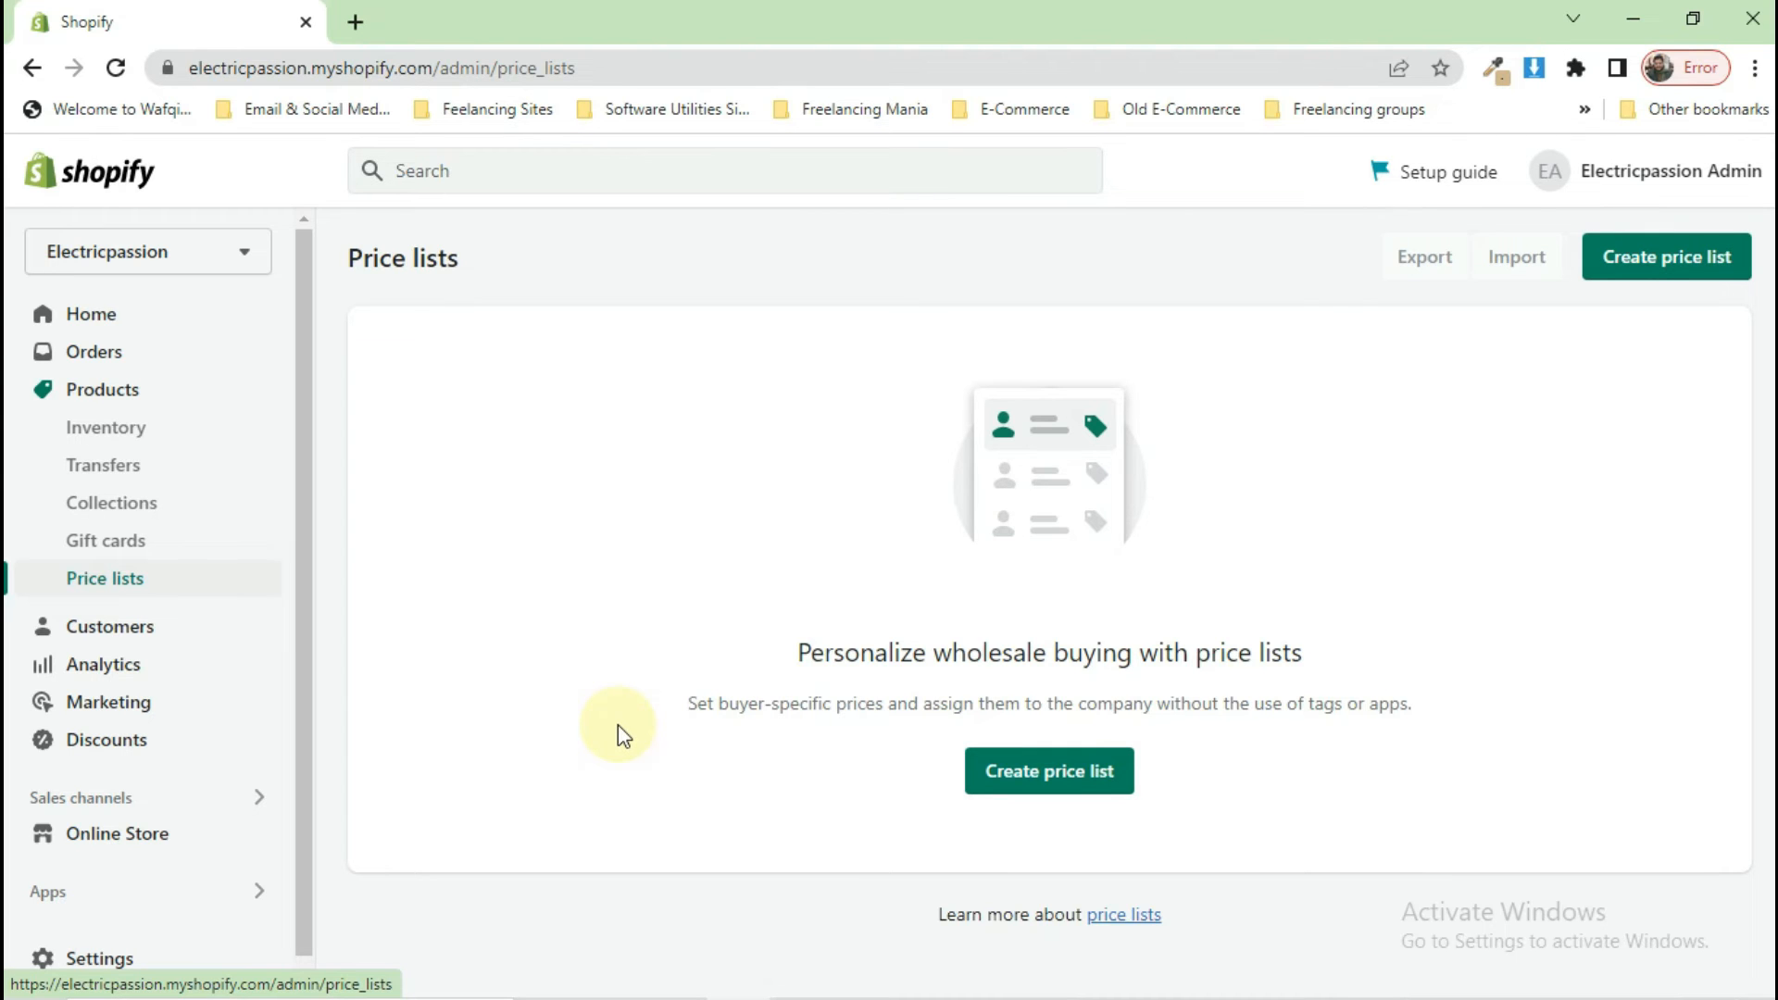
View the Customers page, and look through all report cards on the Analytics dashboard.
click(174, 627)
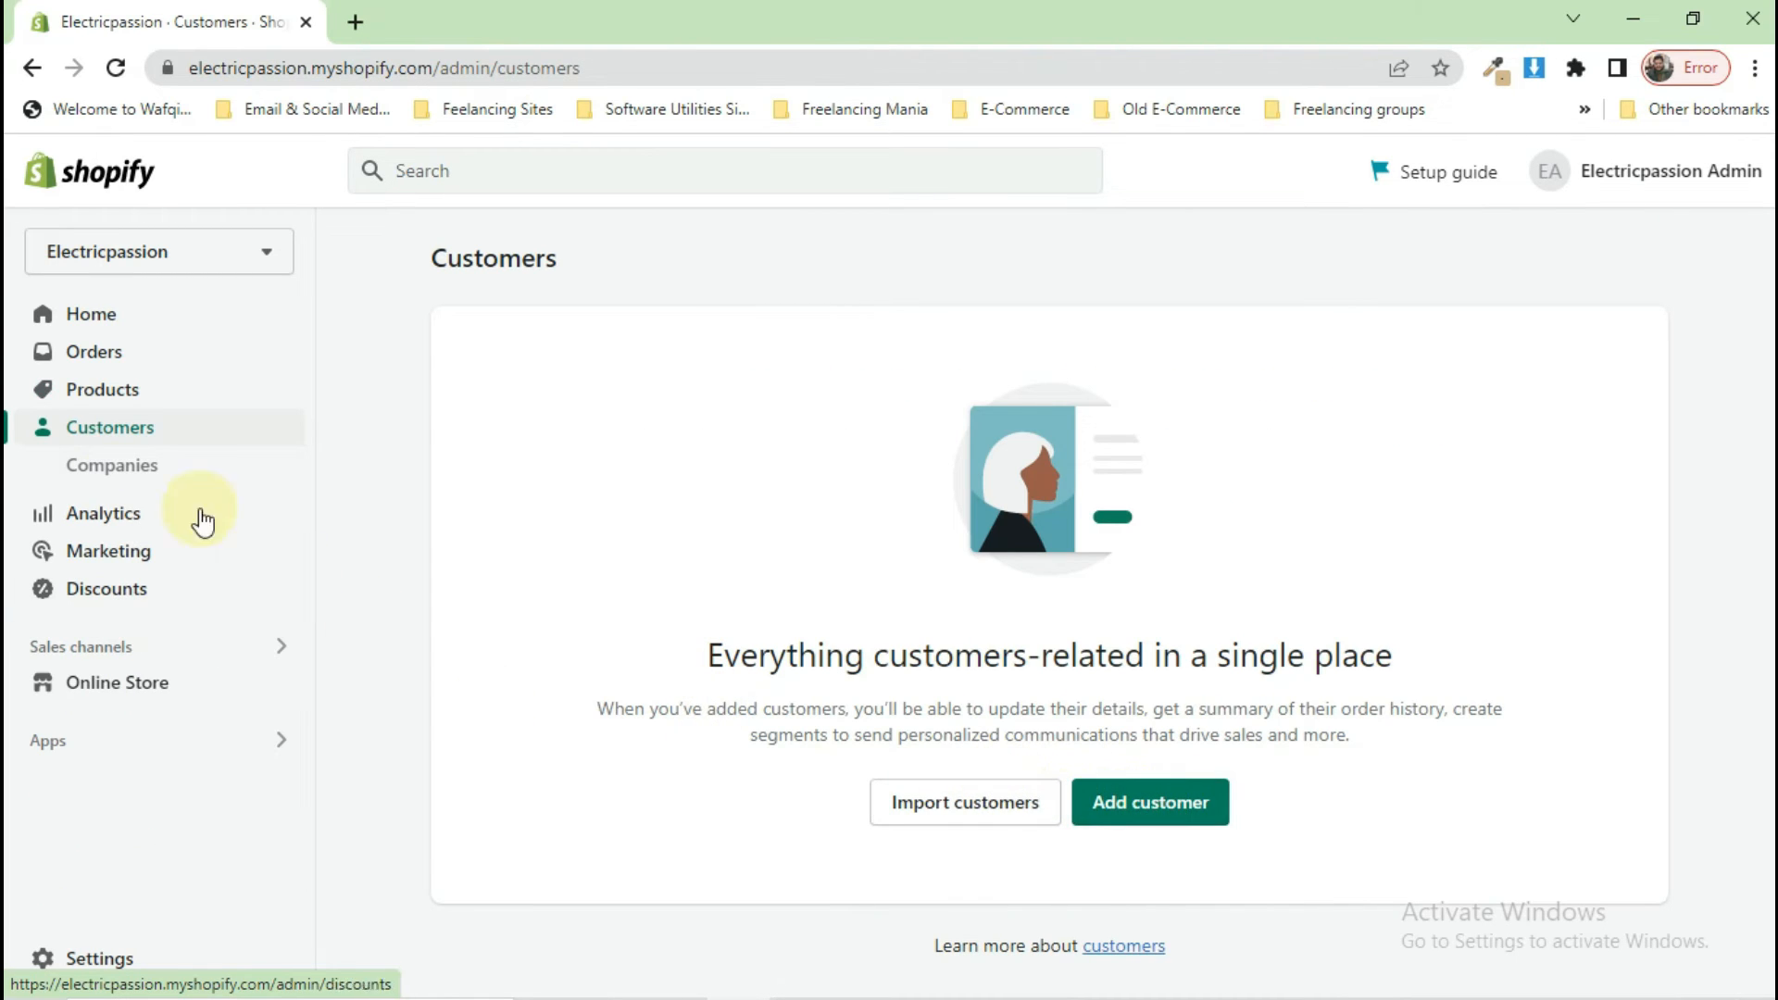
click(106, 512)
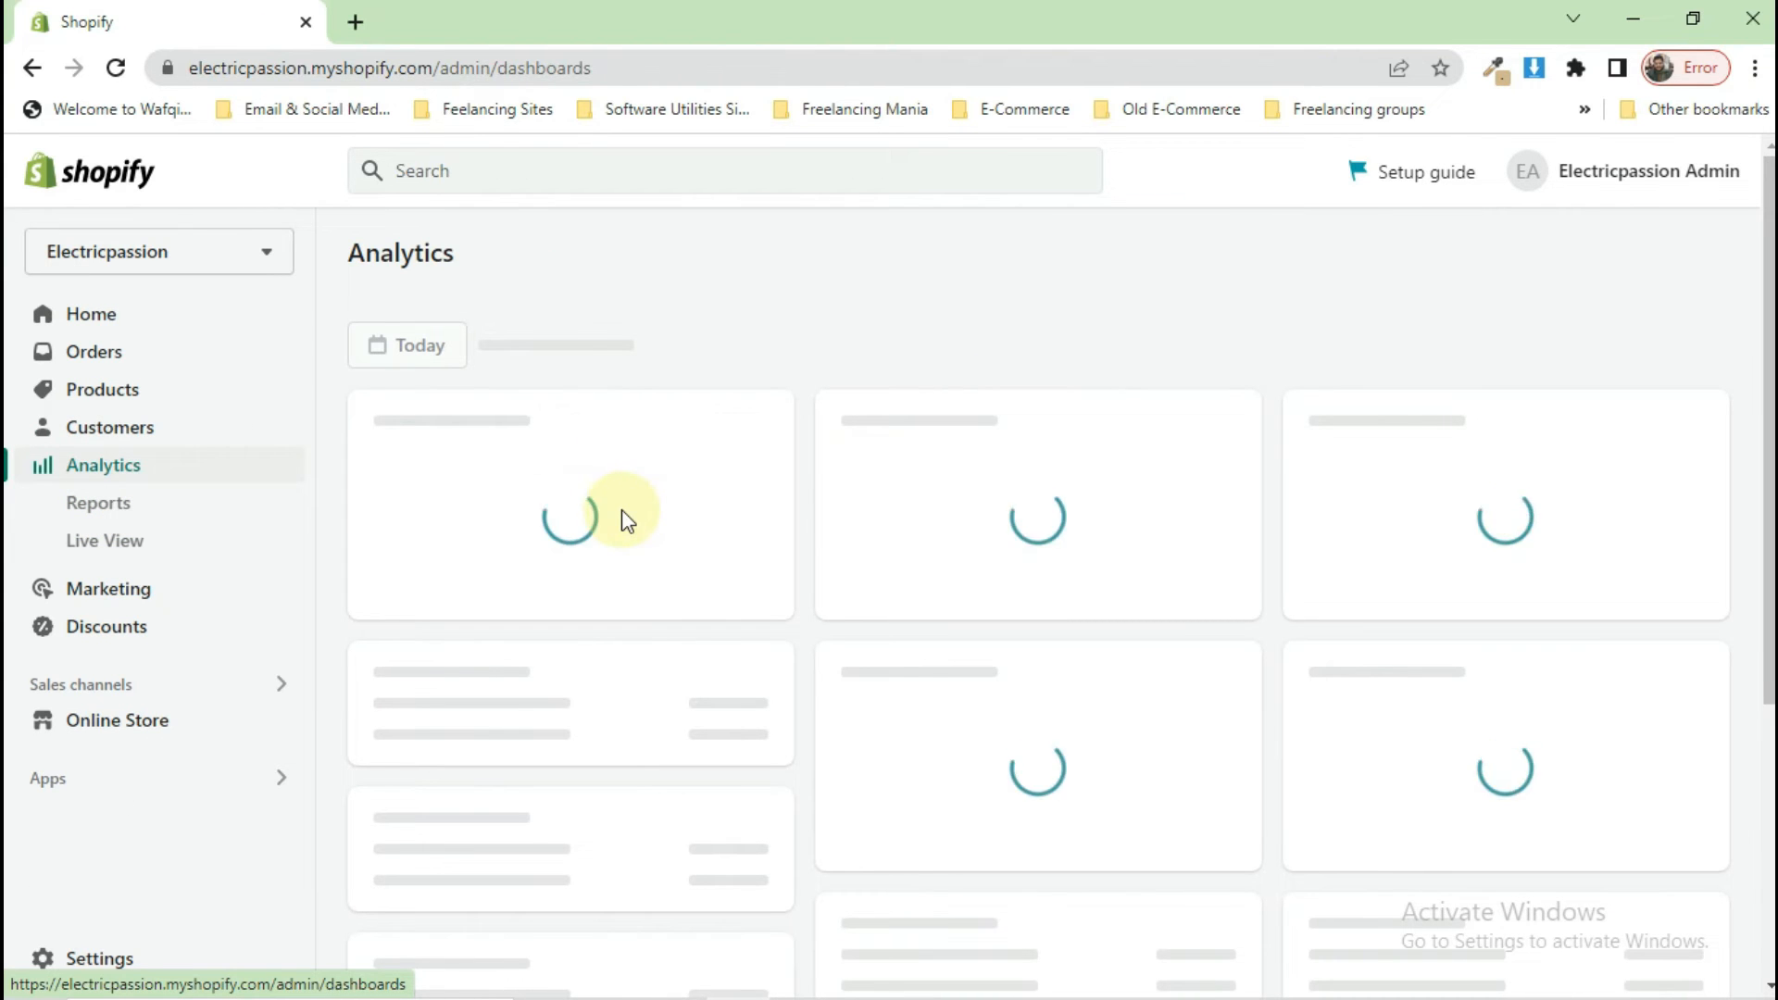
scroll(695, 683, down, 10)
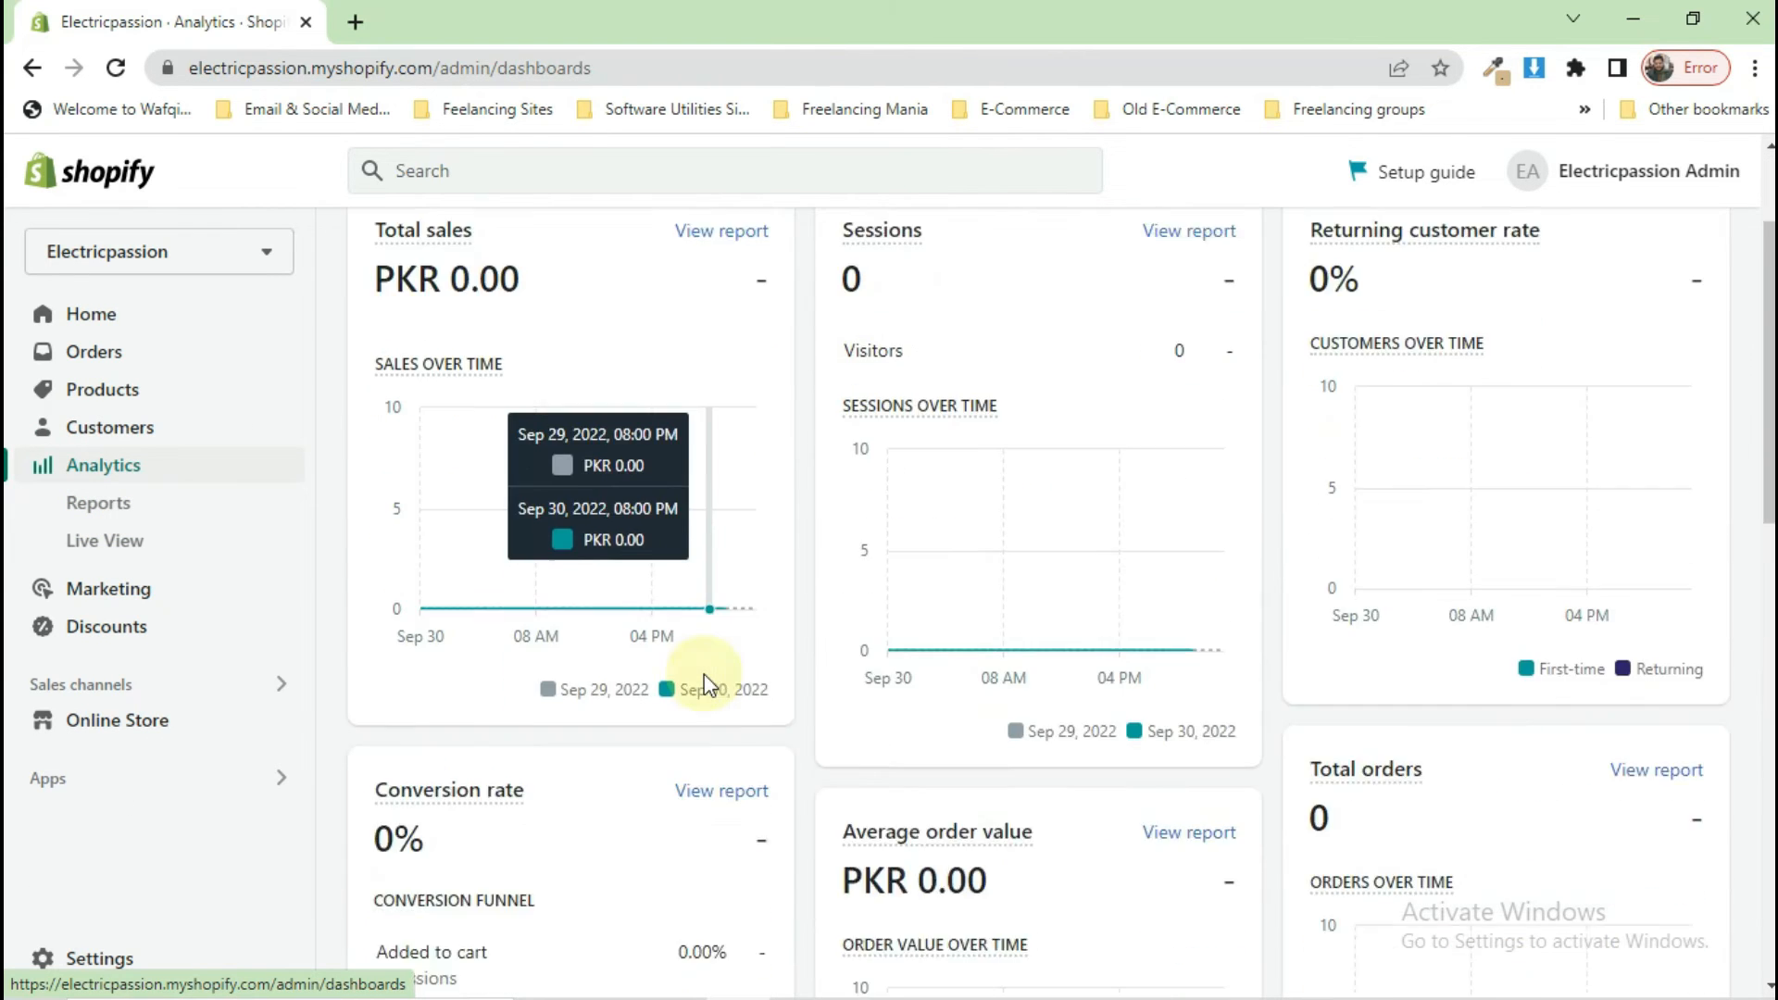
scroll(1111, 880, down, 5)
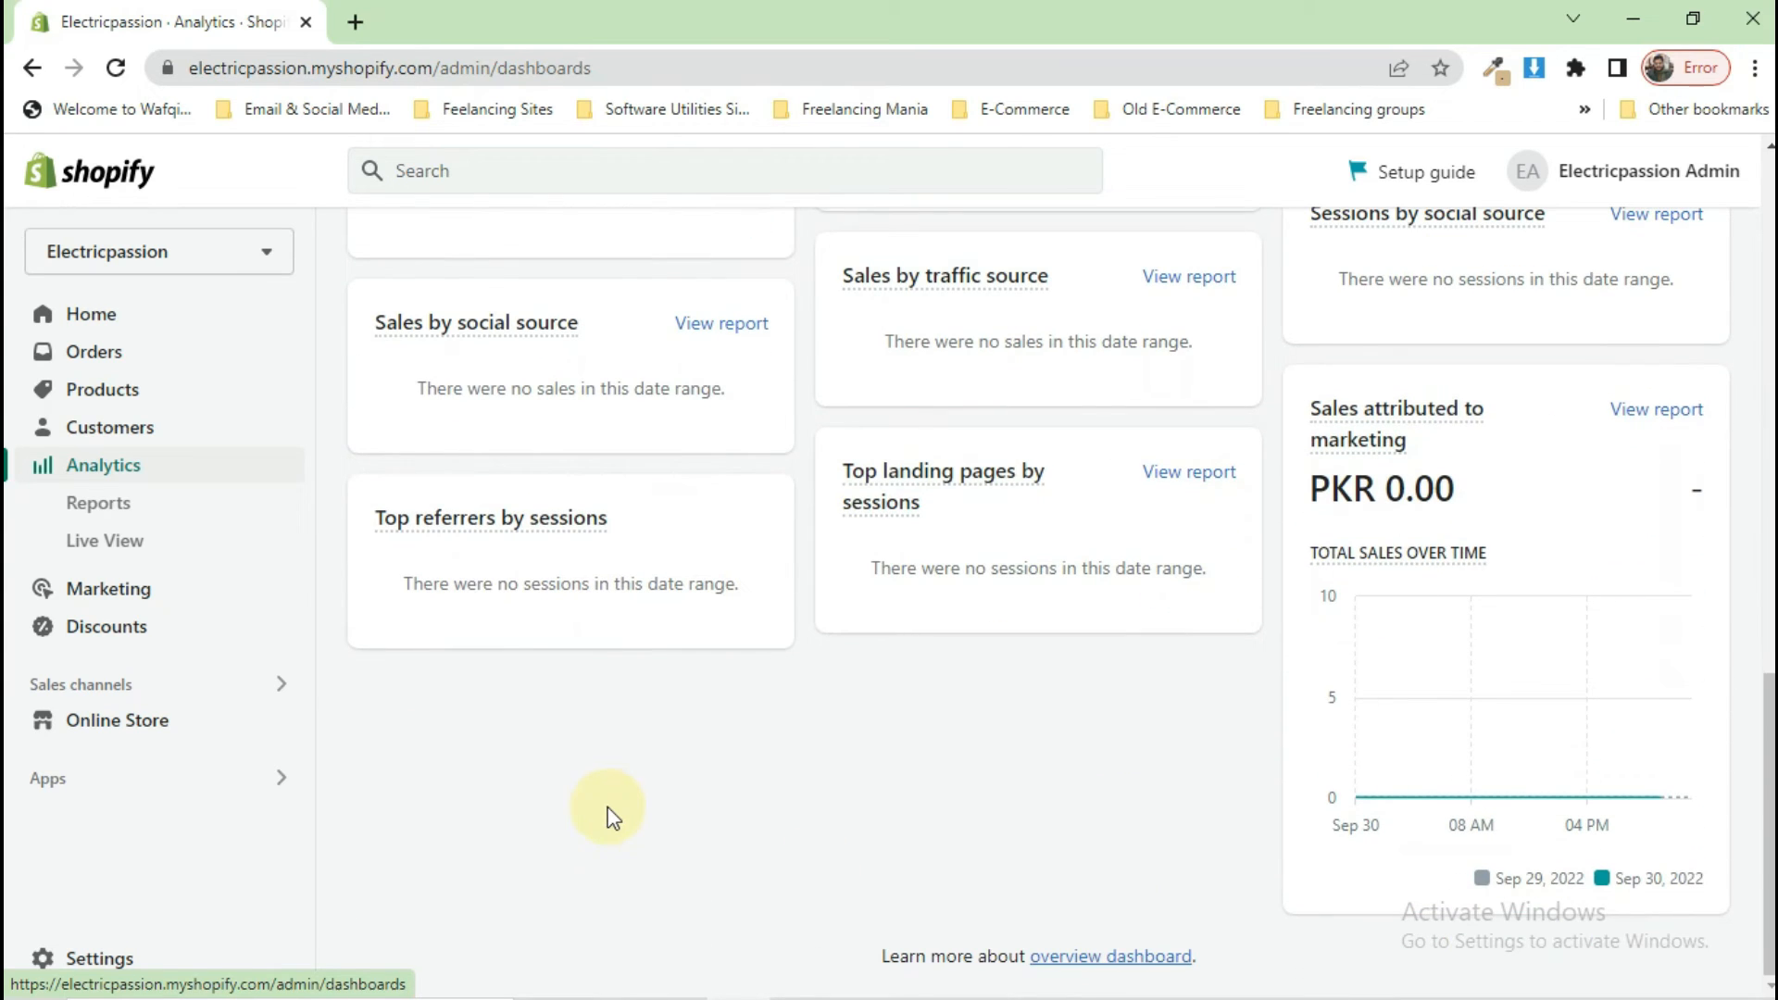
Open the Marketing page, review the marketing activities offered for a new campaign, and close the list without creating one.
click(179, 590)
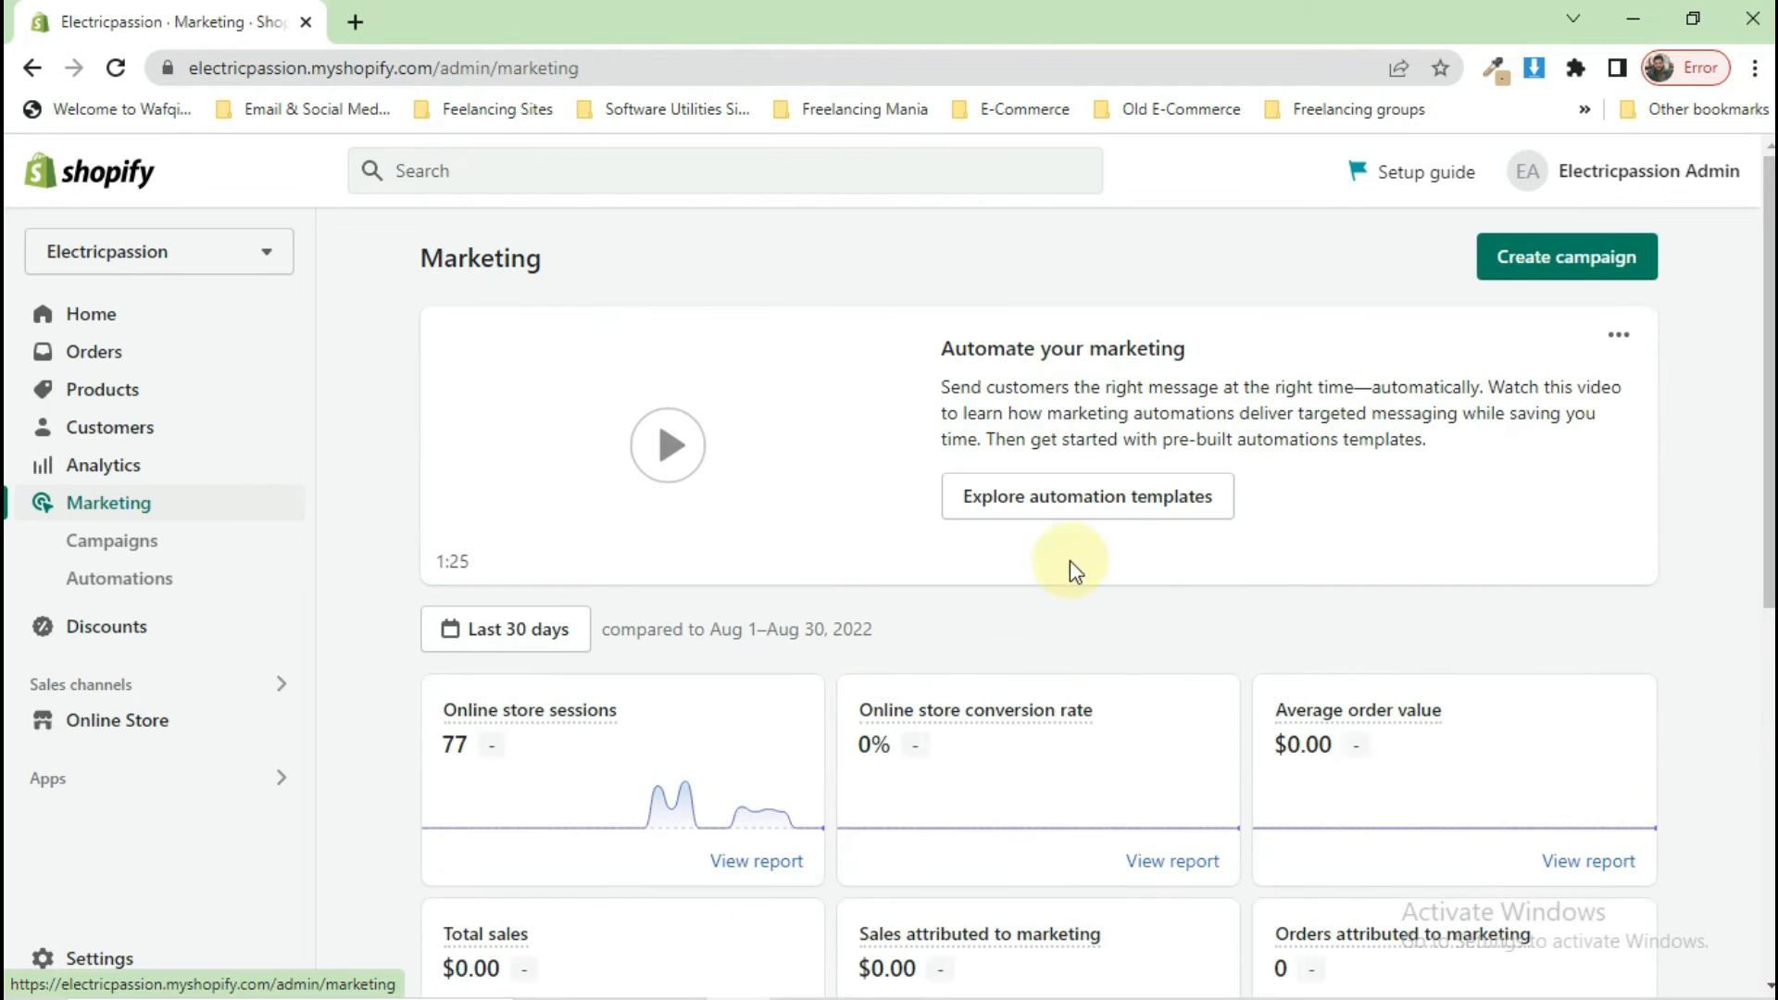
click(1582, 254)
scroll(871, 630, down, 10)
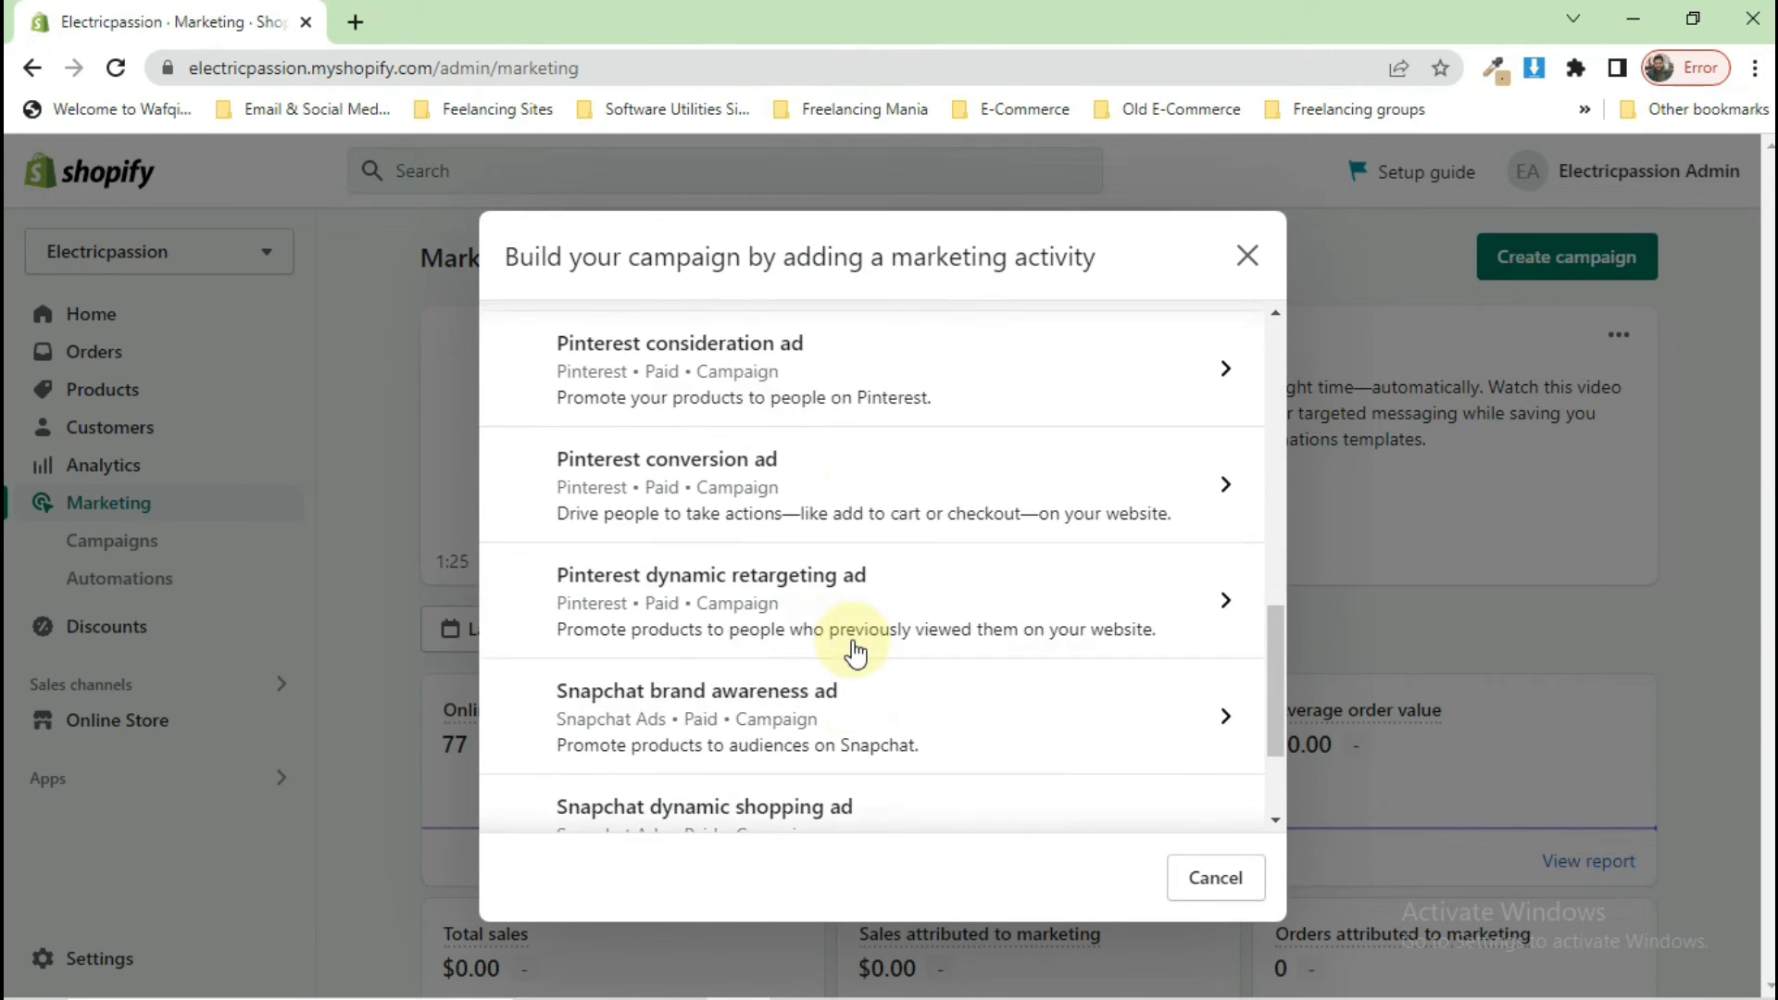
scroll(834, 630, down, 2)
click(1250, 260)
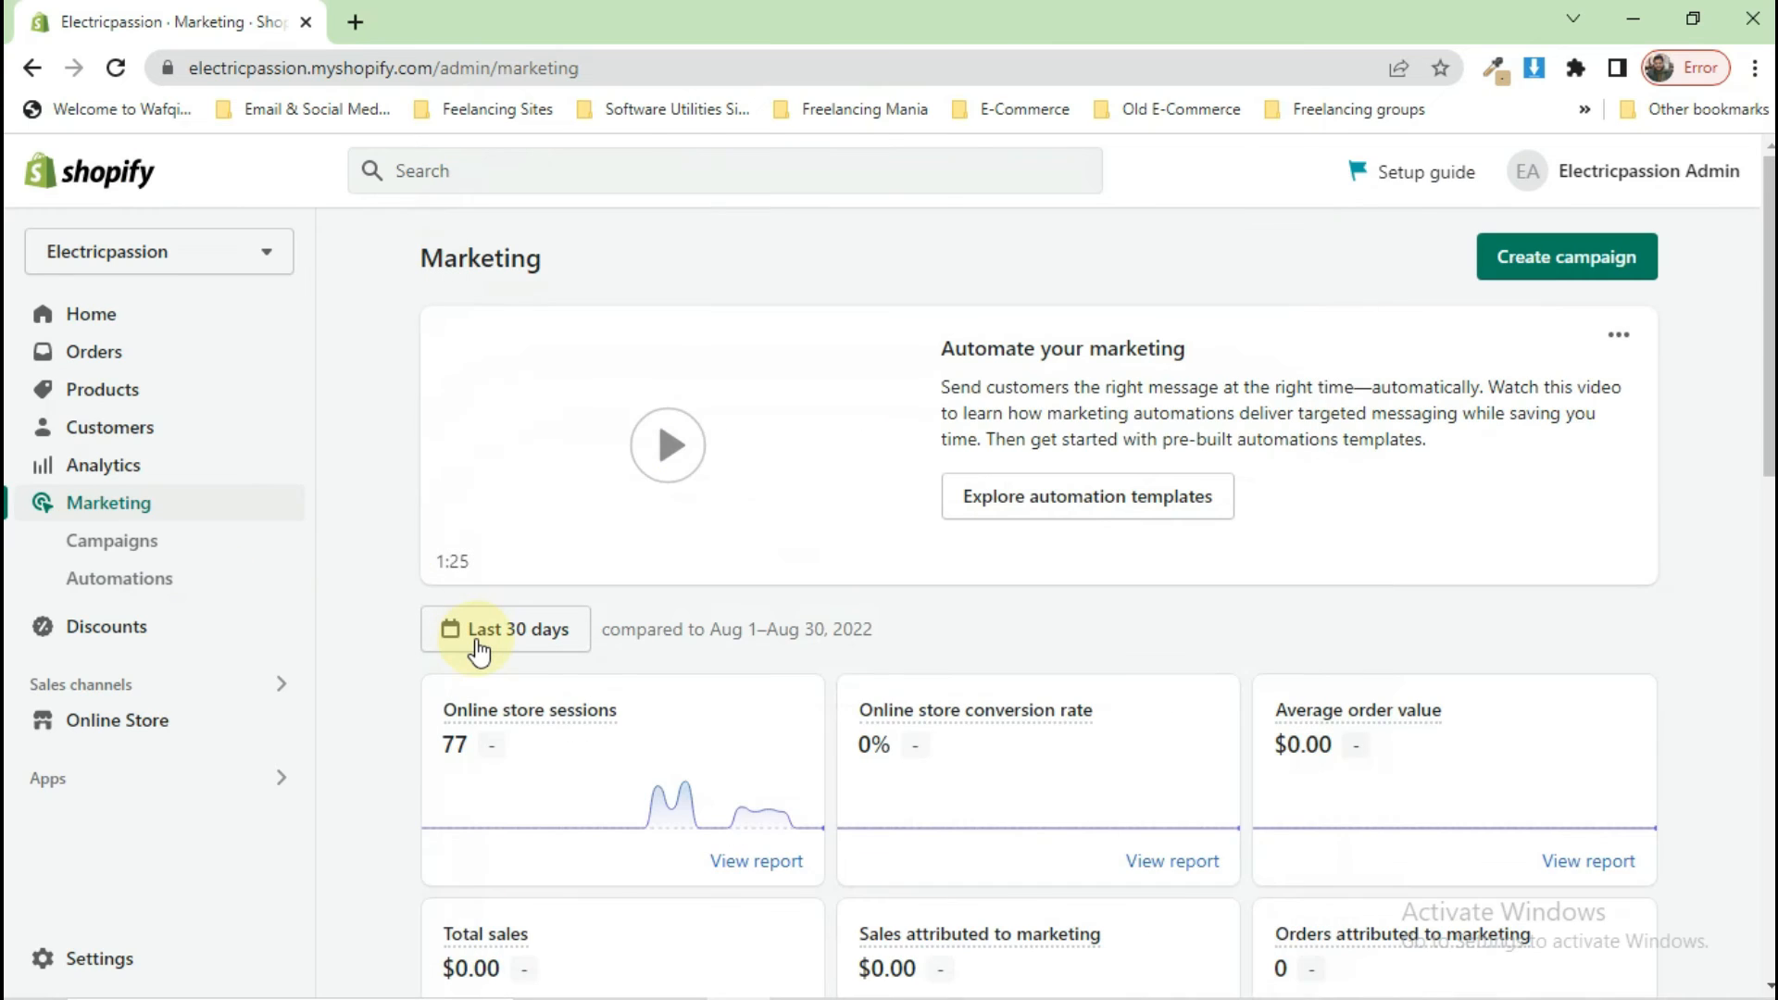
Open the Discounts page, view the discount types available for a new discount, and cancel without creating one.
click(172, 635)
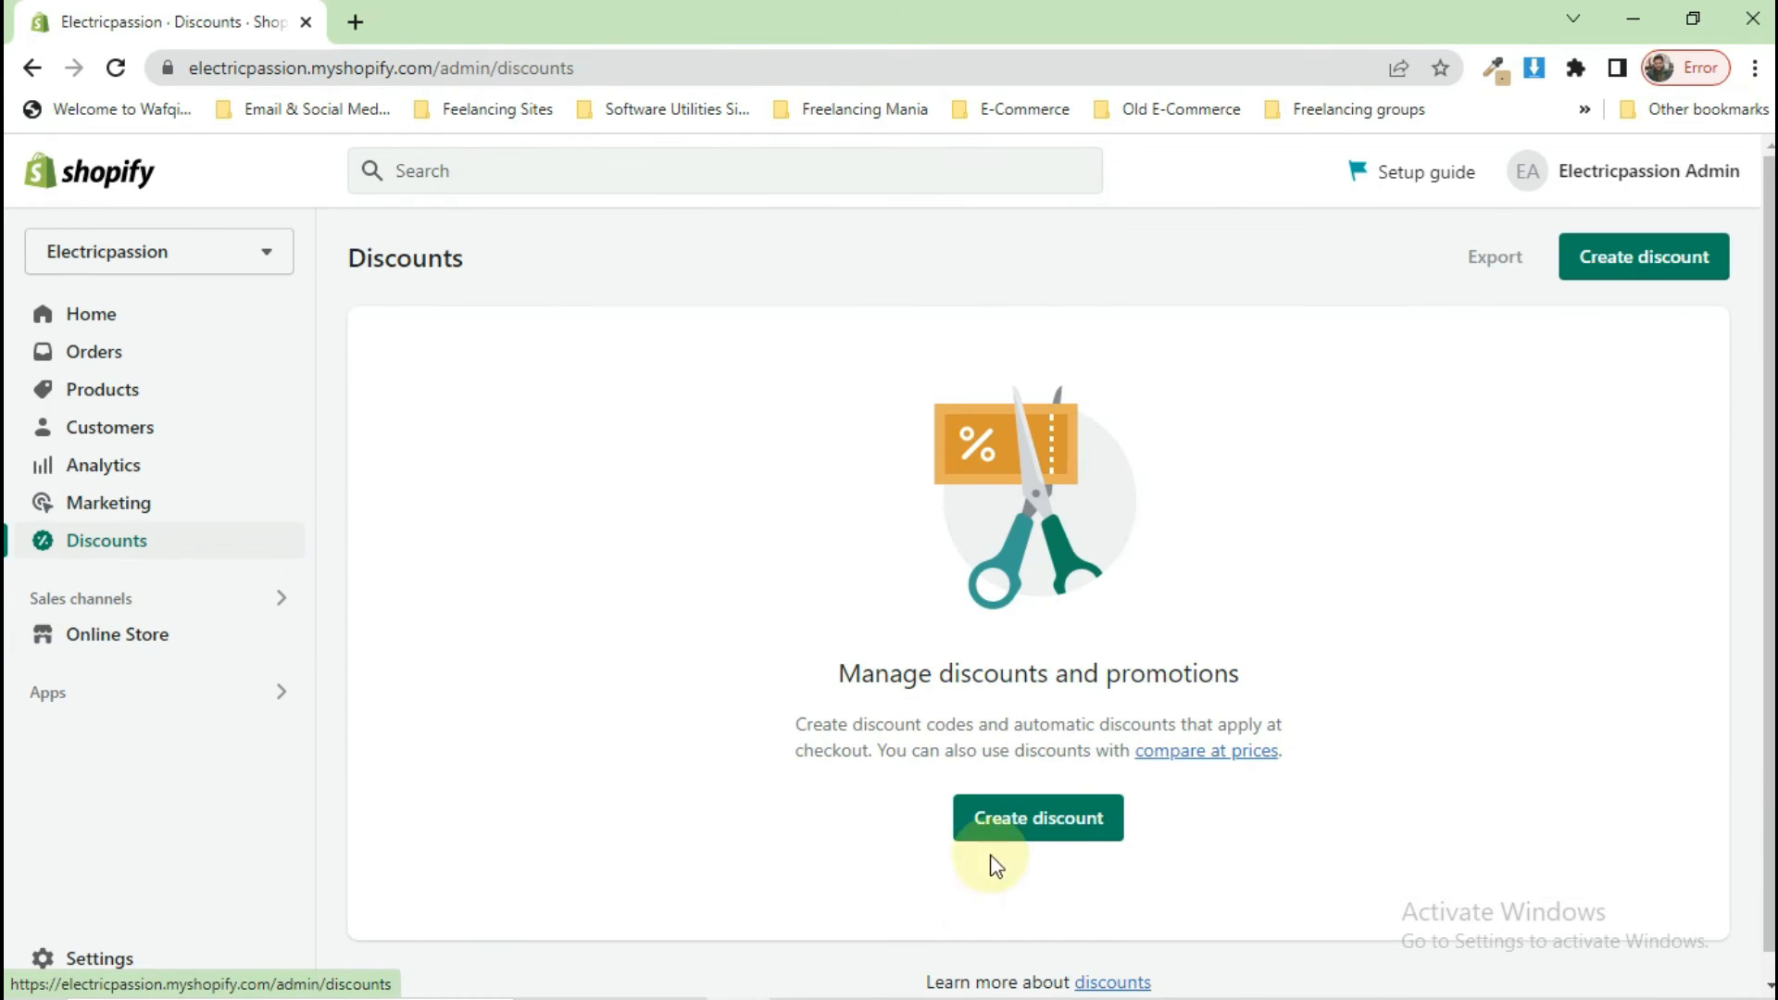
click(1060, 830)
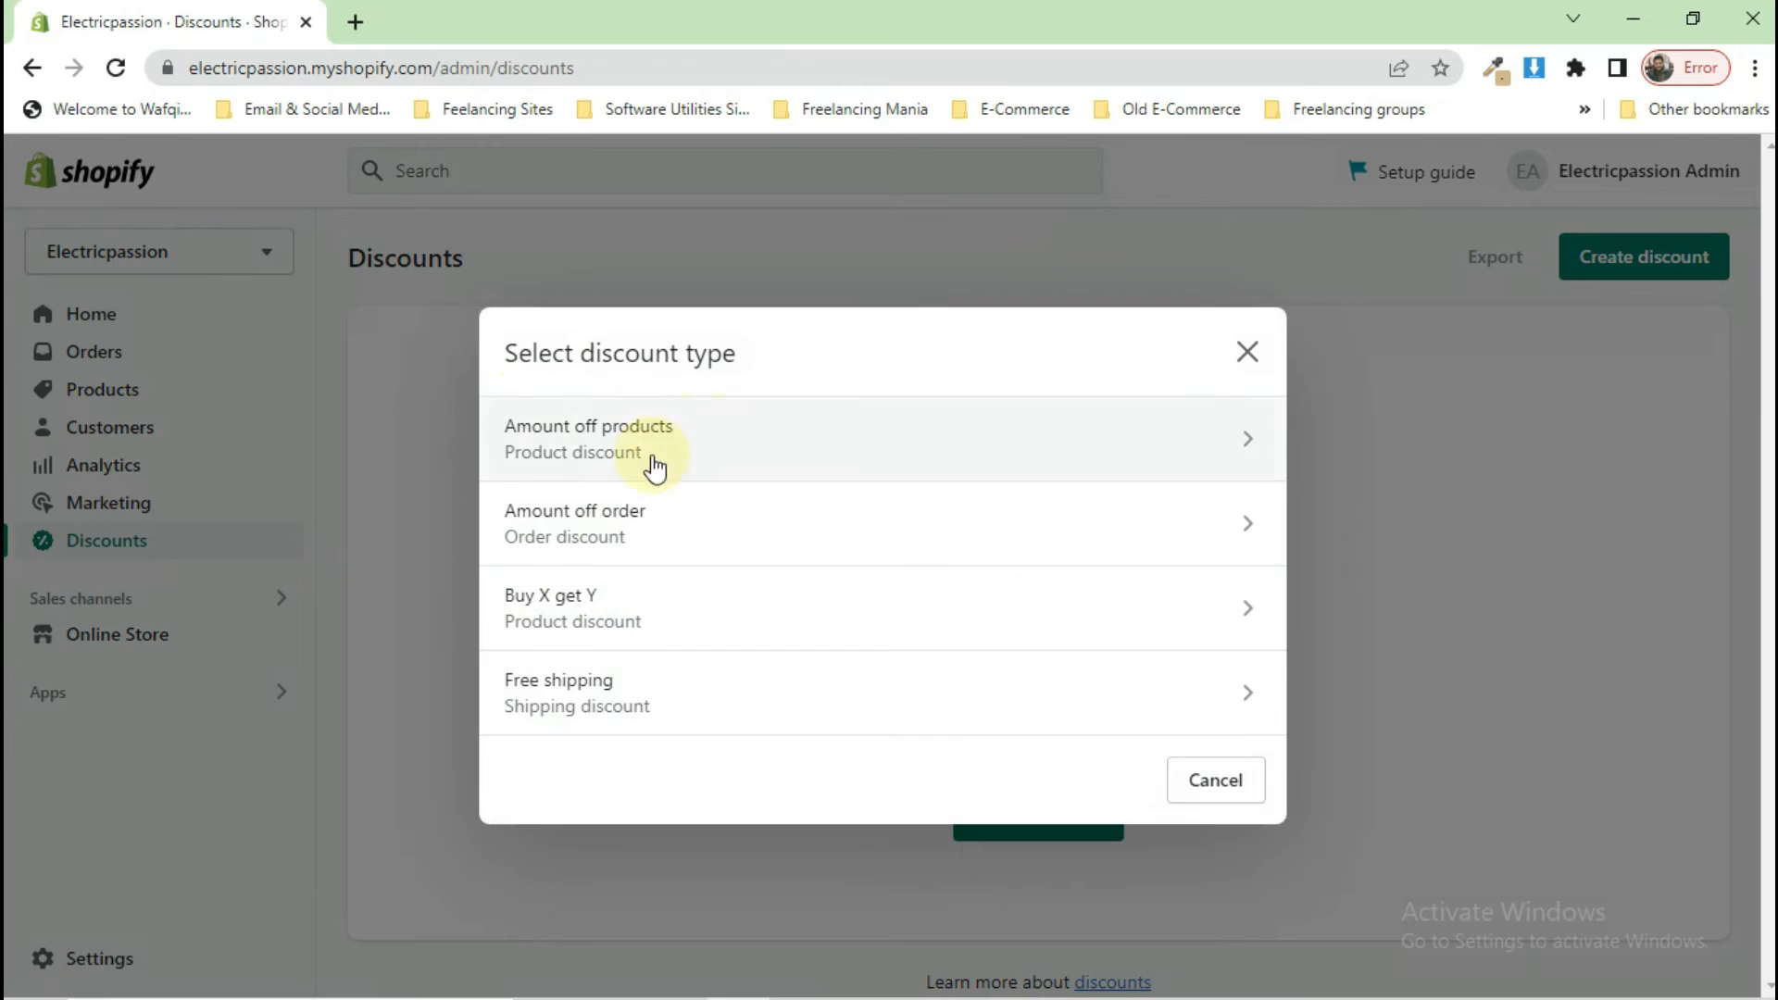
click(1210, 788)
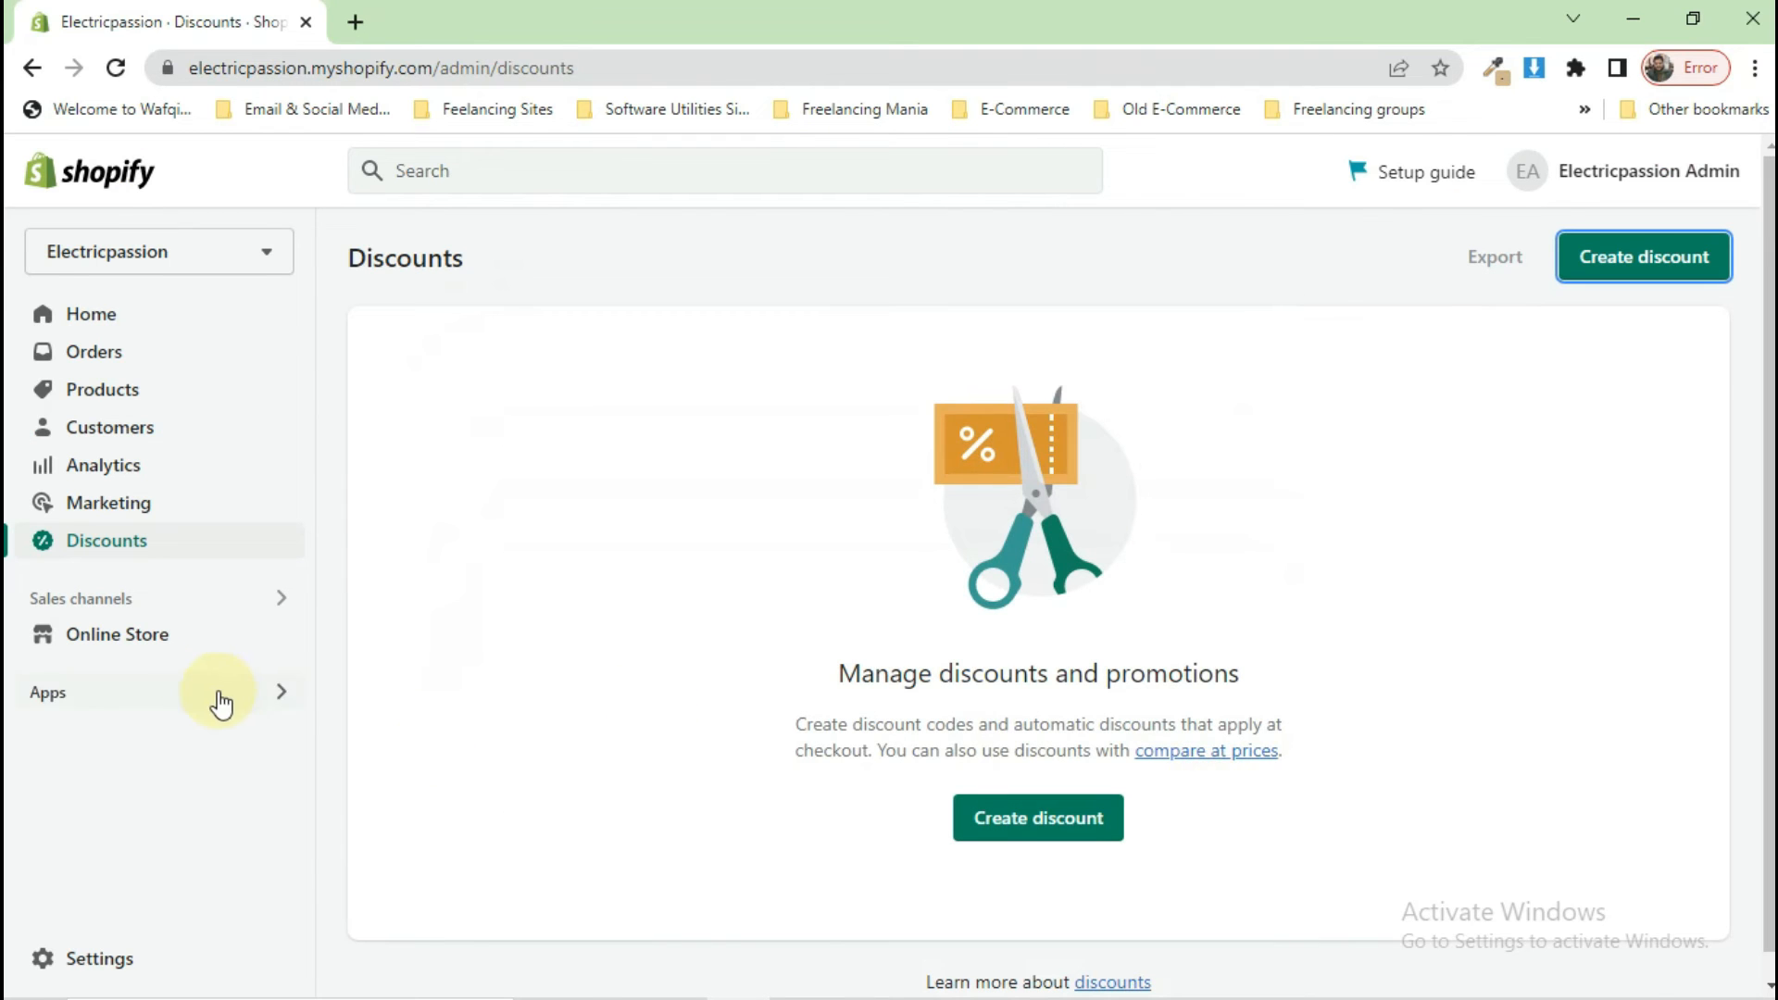
Open the Online Store themes, view the actions available for the current Dawn theme, and look through the theme library.
click(198, 639)
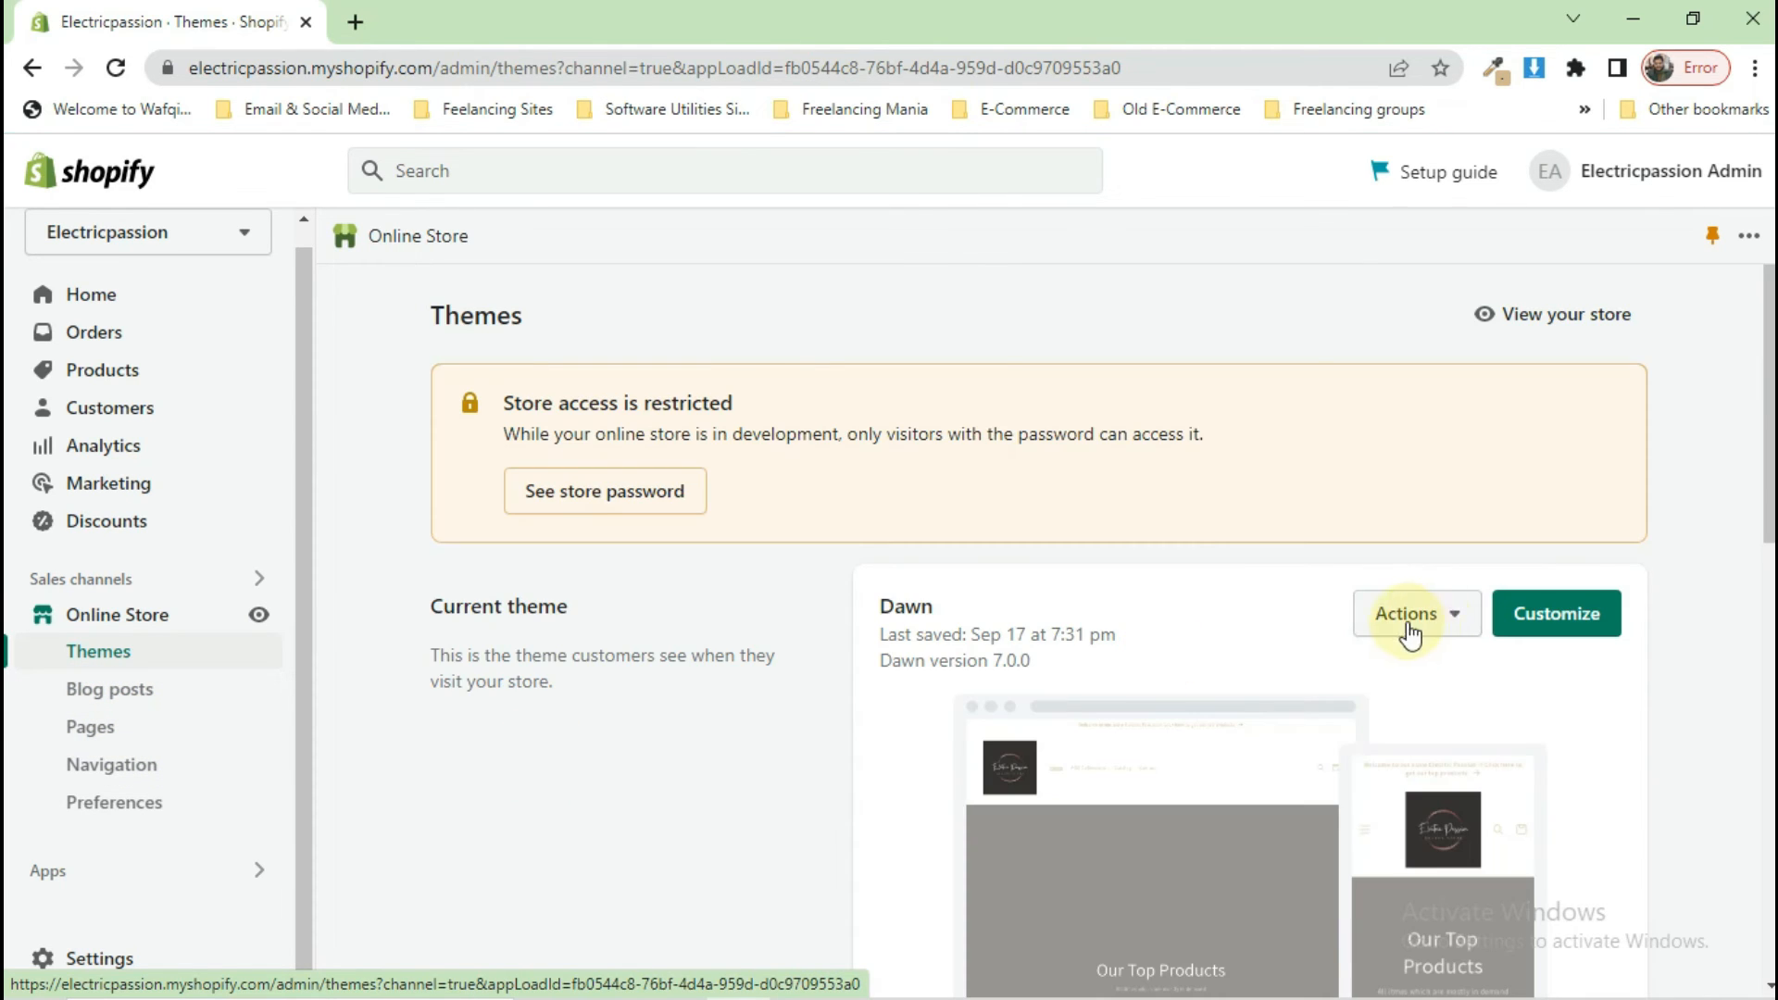
click(1457, 622)
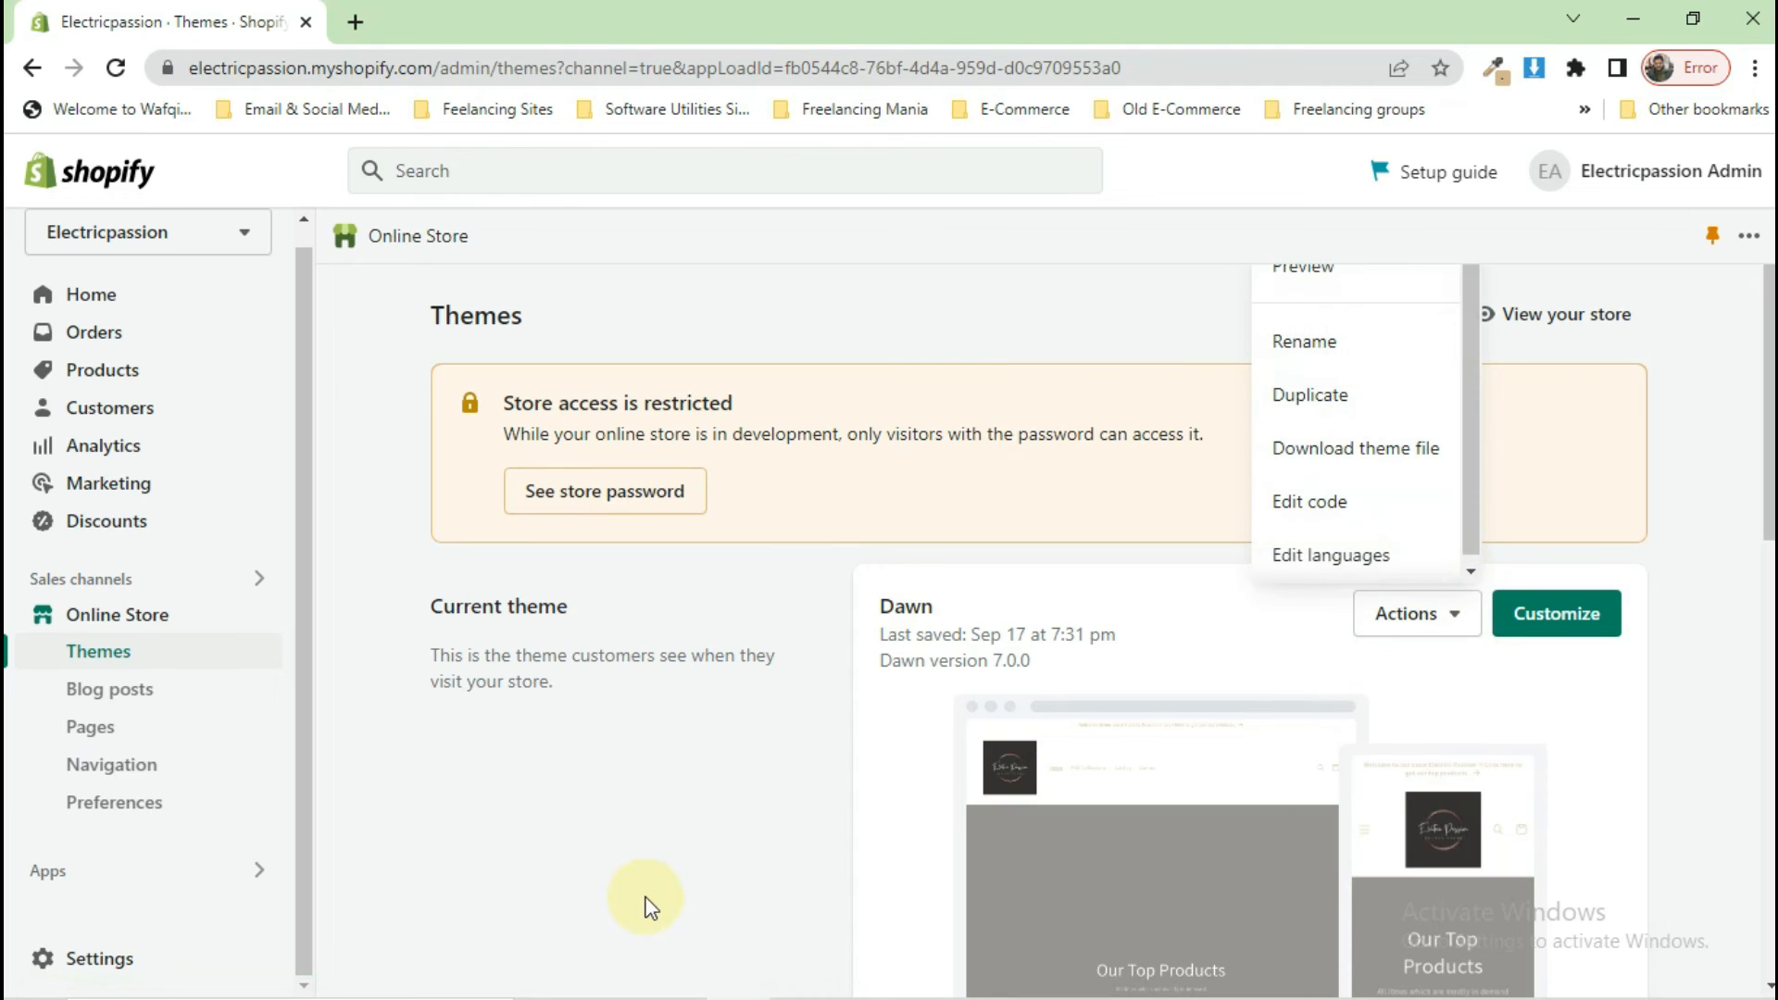
scroll(653, 907, down, 3)
scroll(660, 910, down, 8)
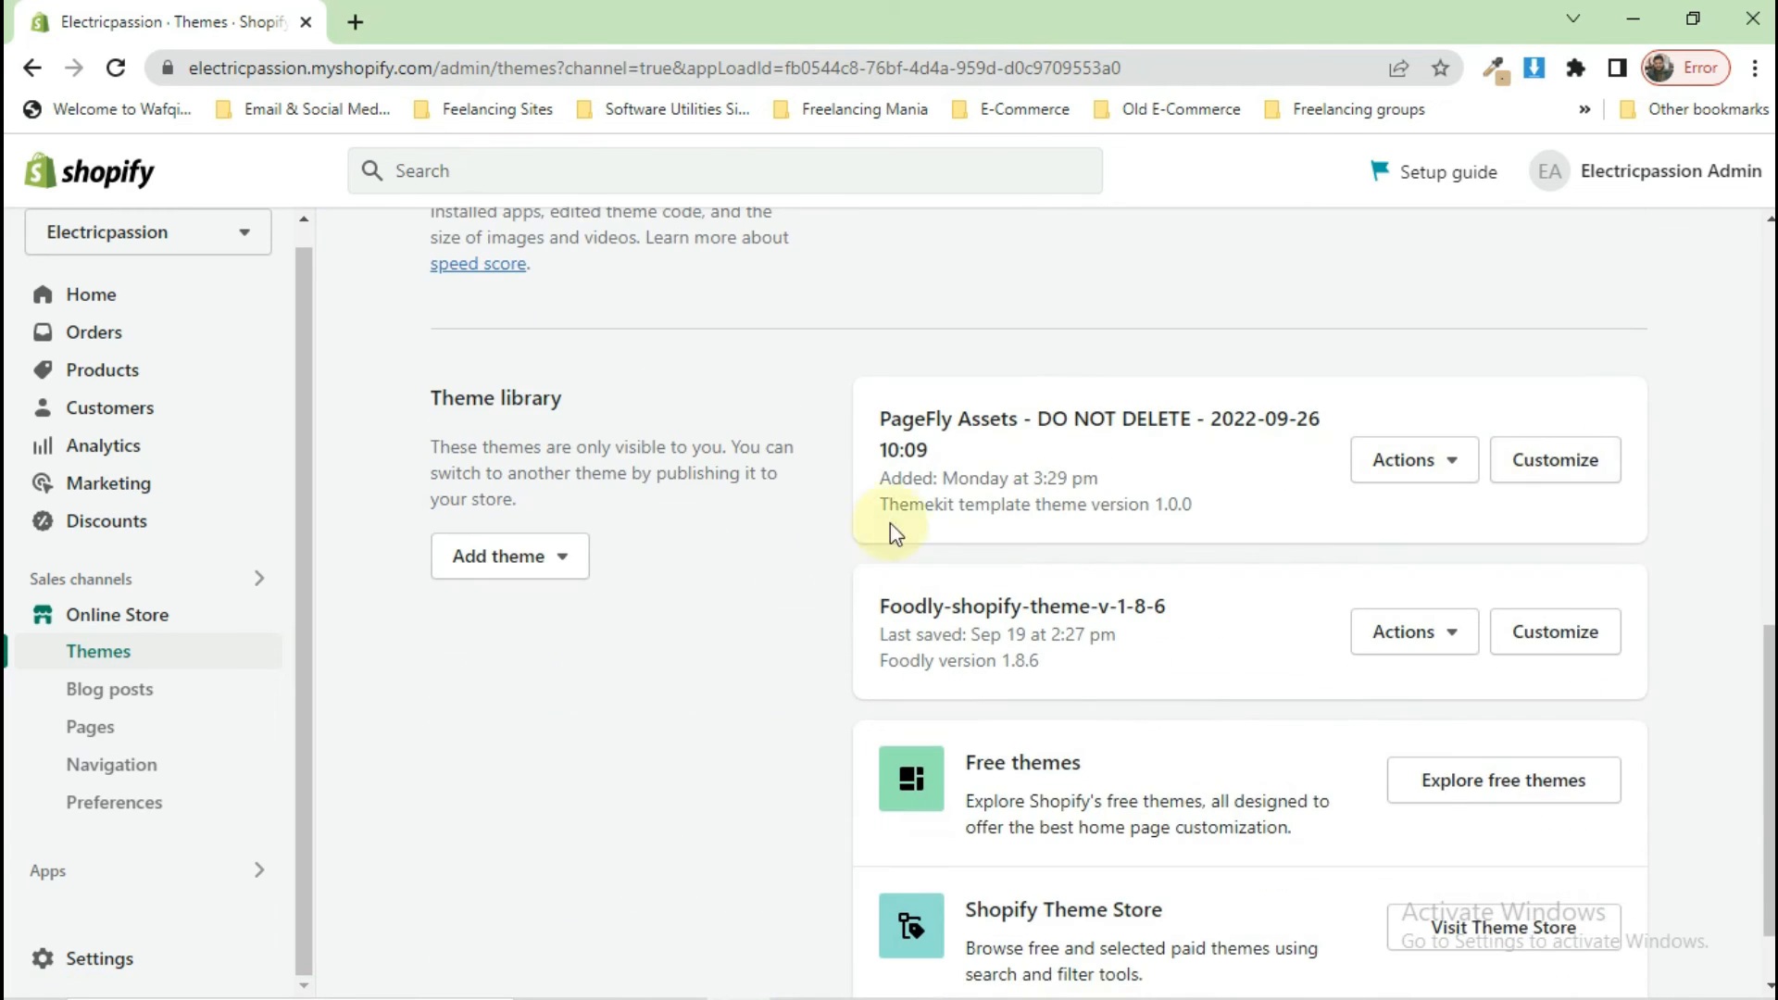
Open the online store's Navigation page, and review its menus and the collection and search filters.
click(190, 765)
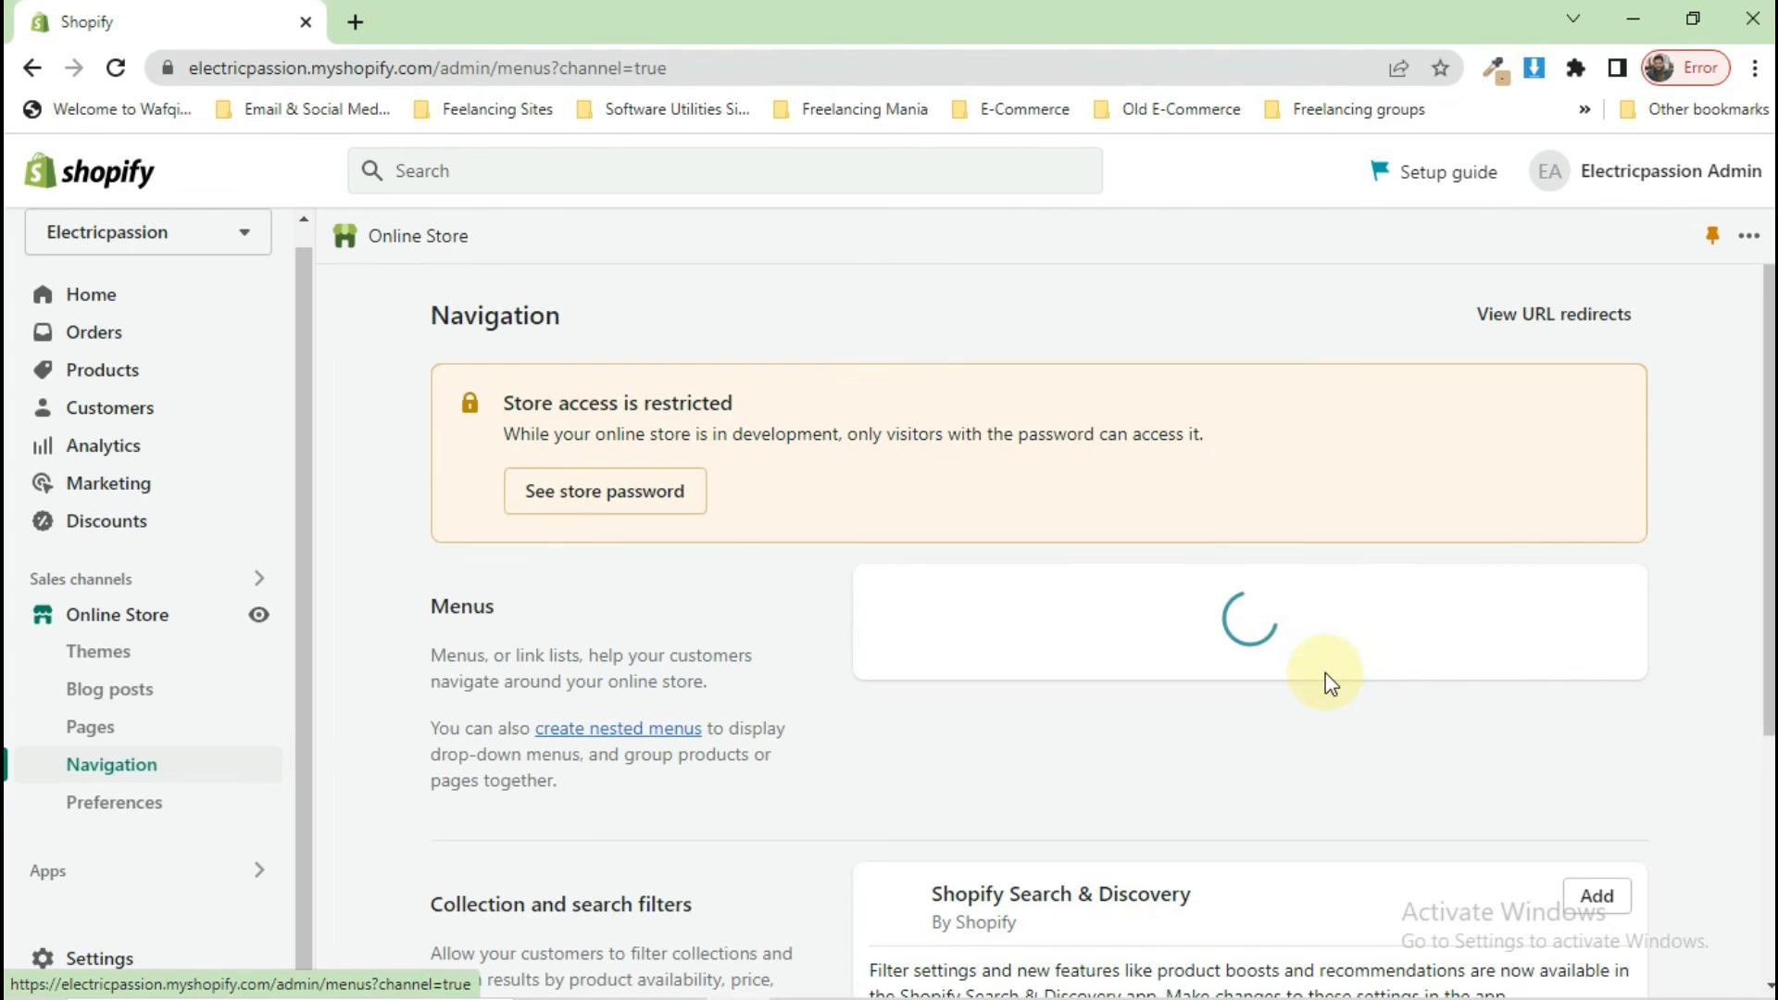
scroll(1124, 597, down, 5)
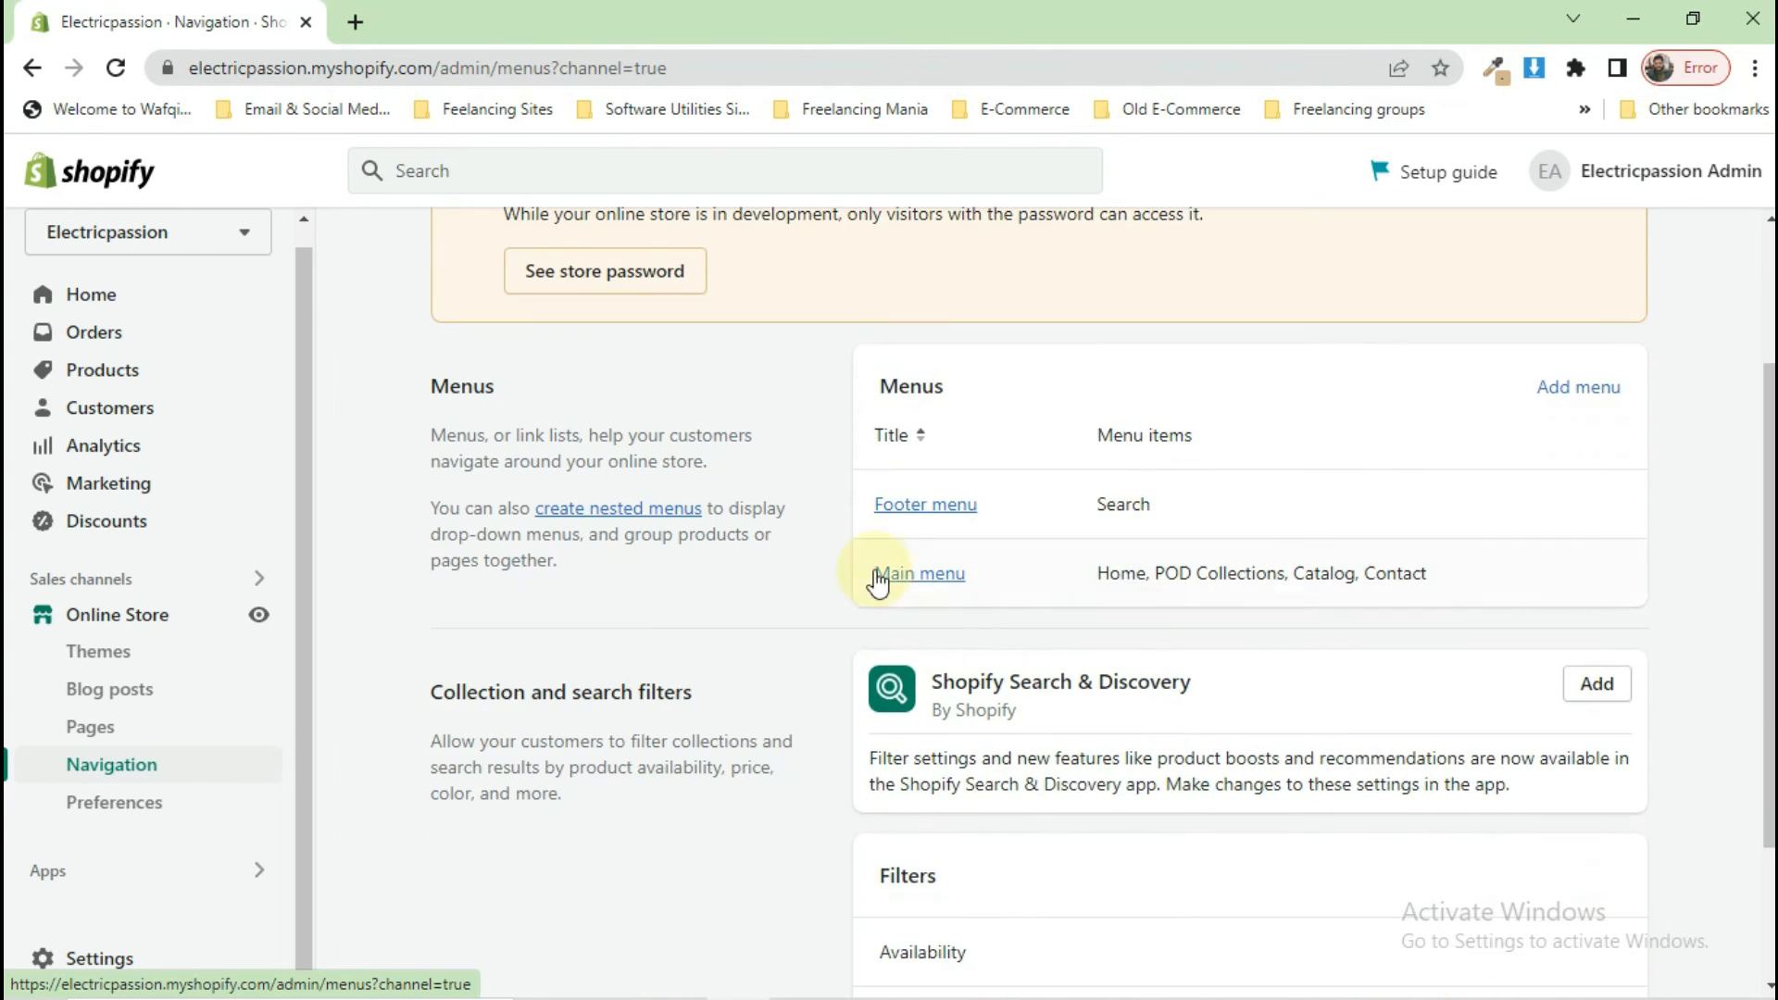
scroll(1178, 769, up, 5)
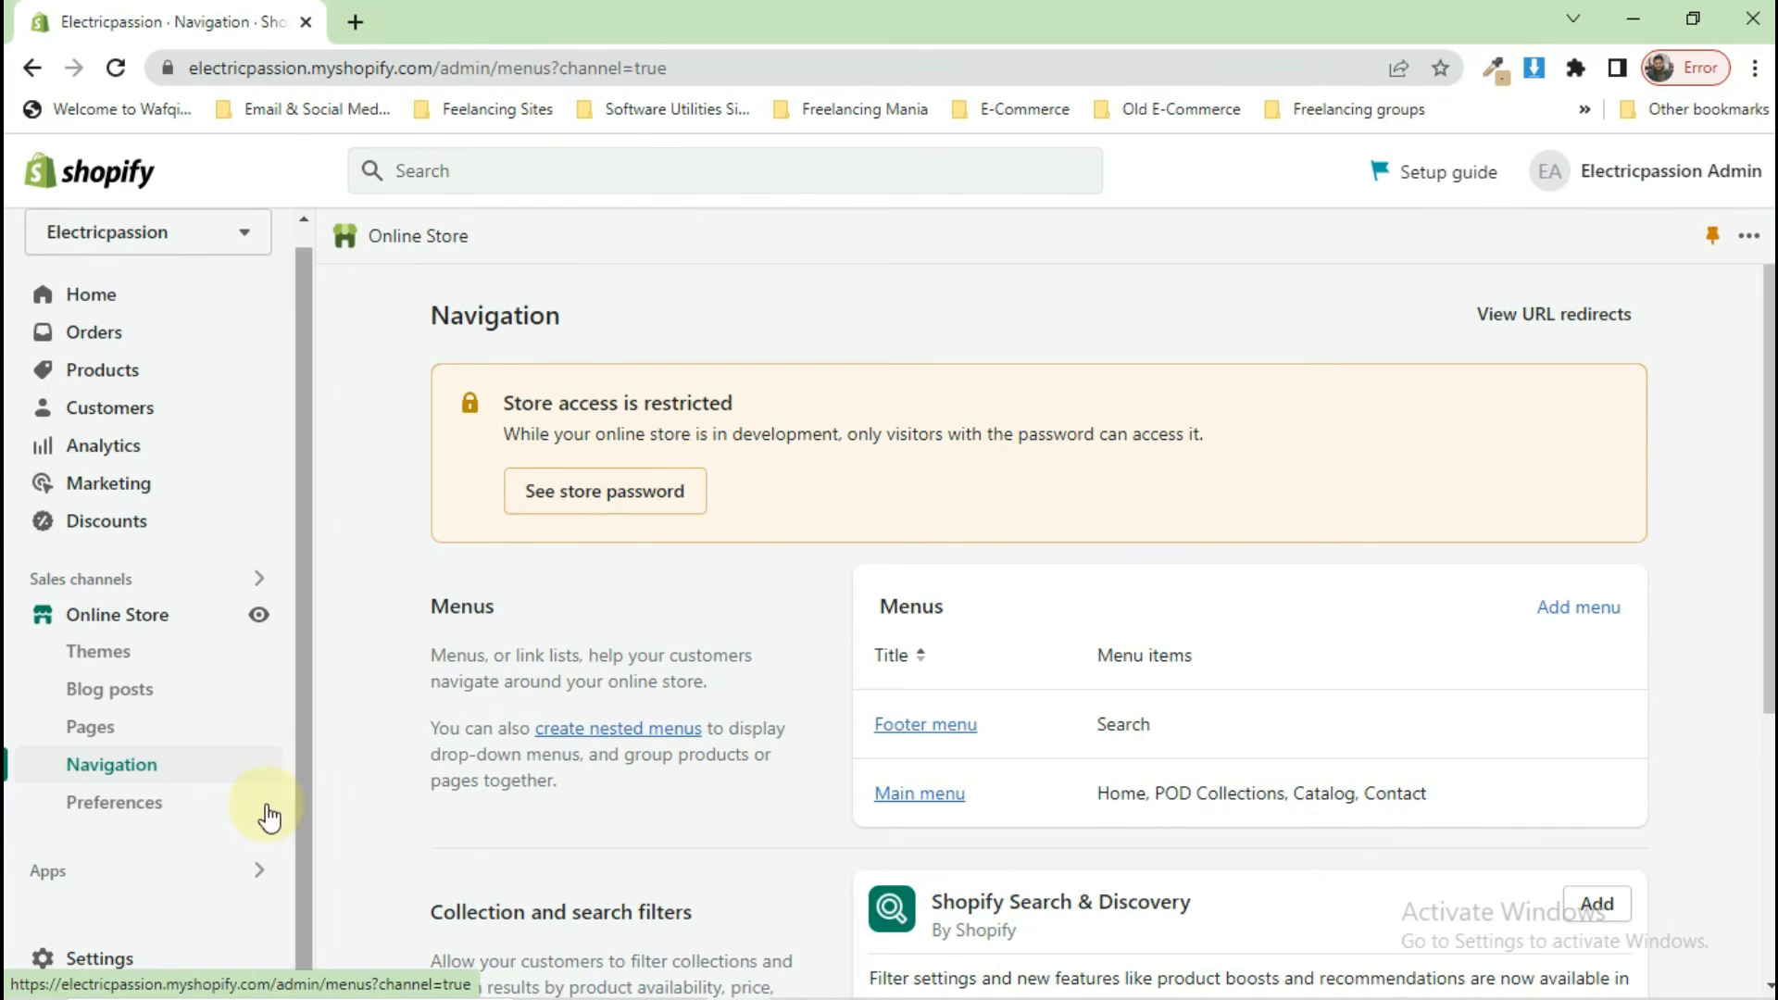
Open the online store's Preferences, and look through its settings from the homepage title down to the store access restrictions.
click(165, 809)
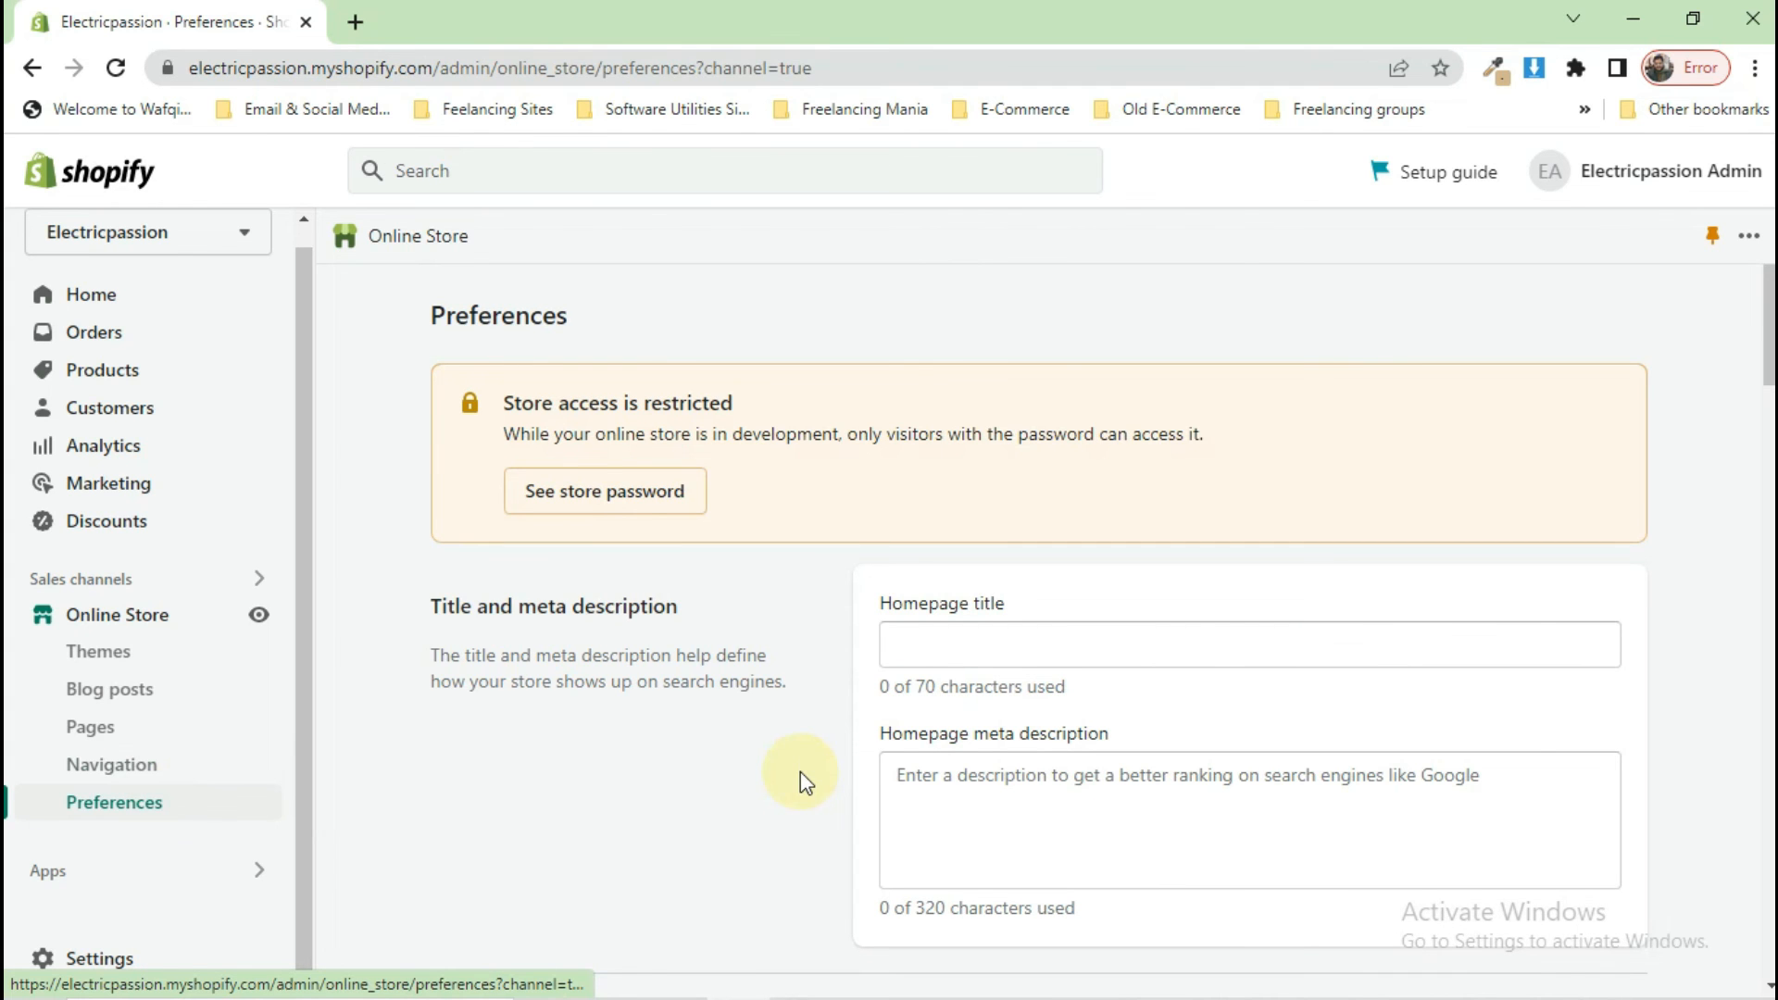
scroll(782, 765, down, 7)
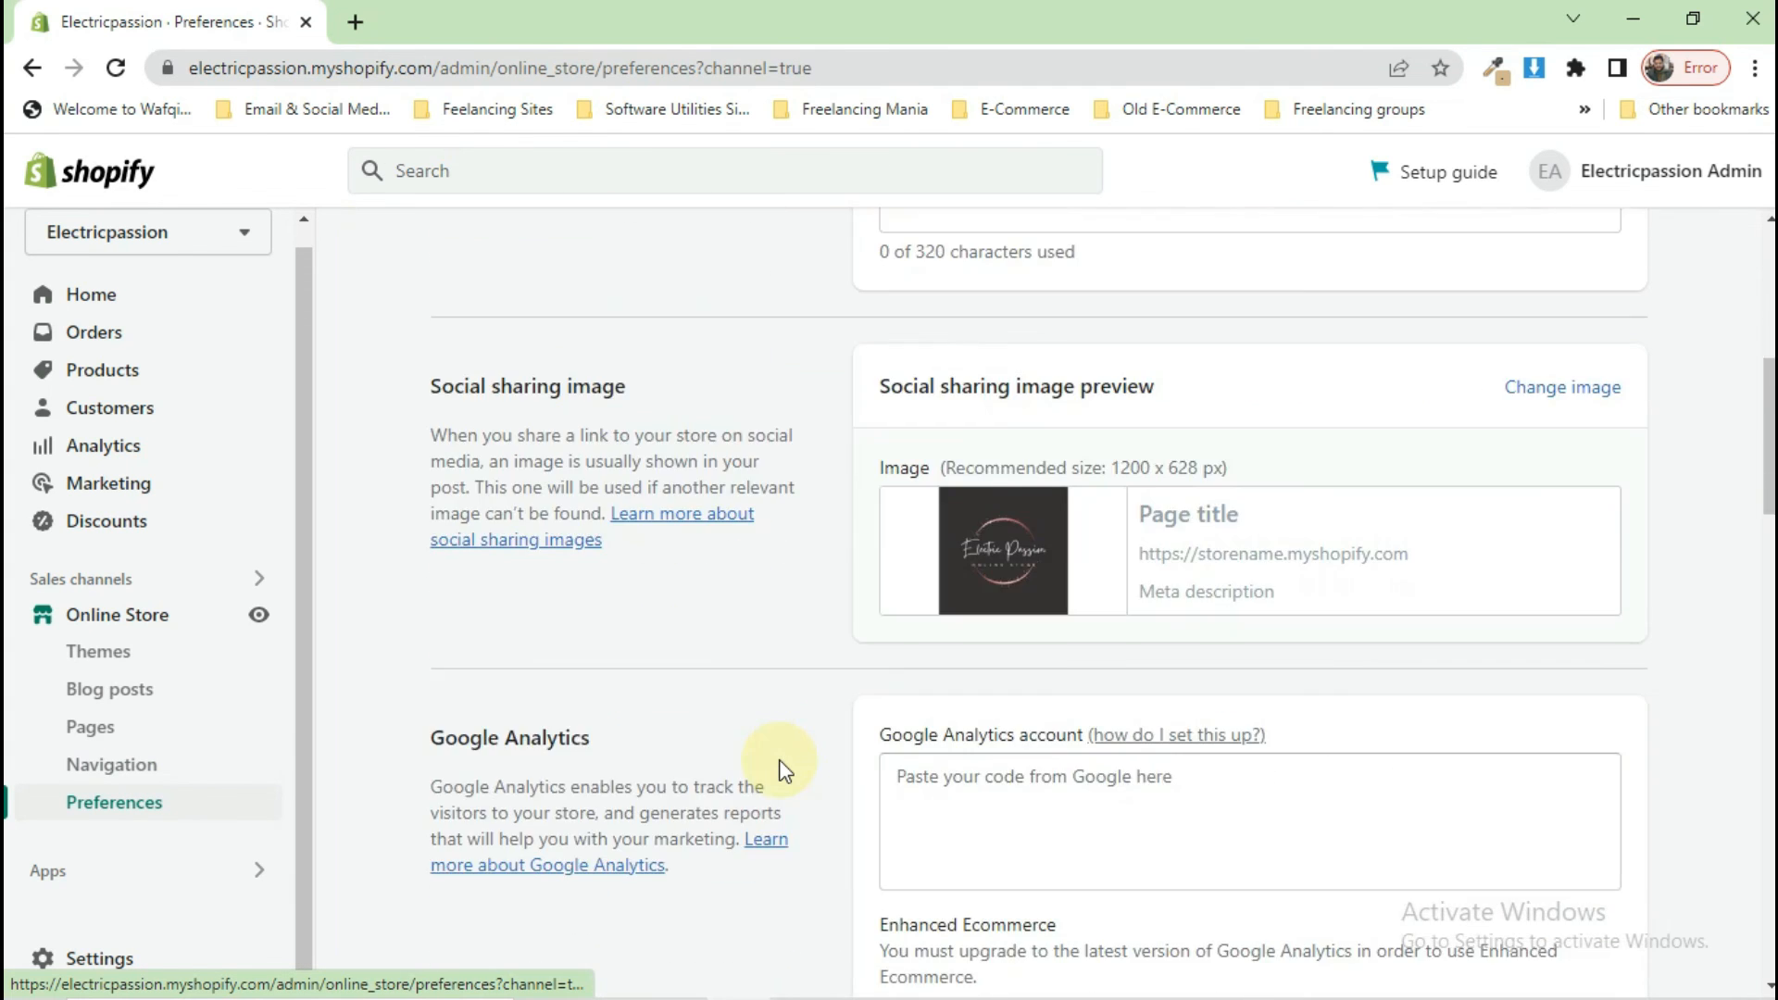
scroll(782, 765, down, 13)
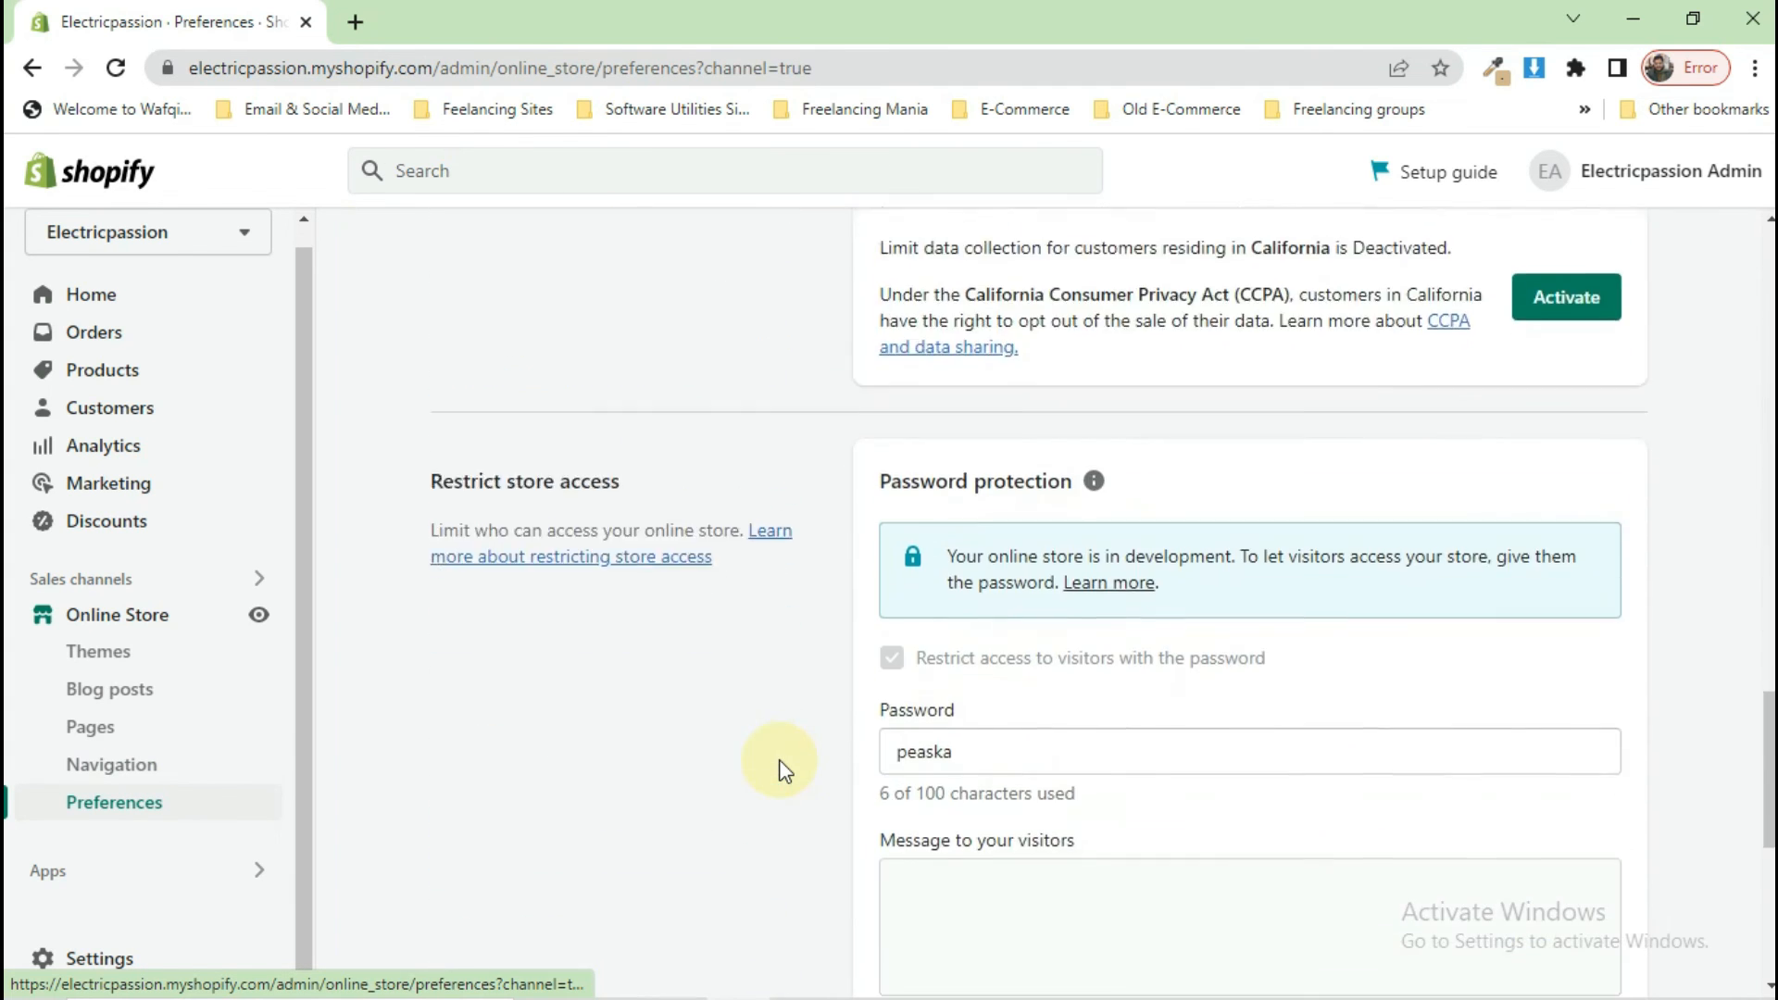
scroll(780, 761, down, 4)
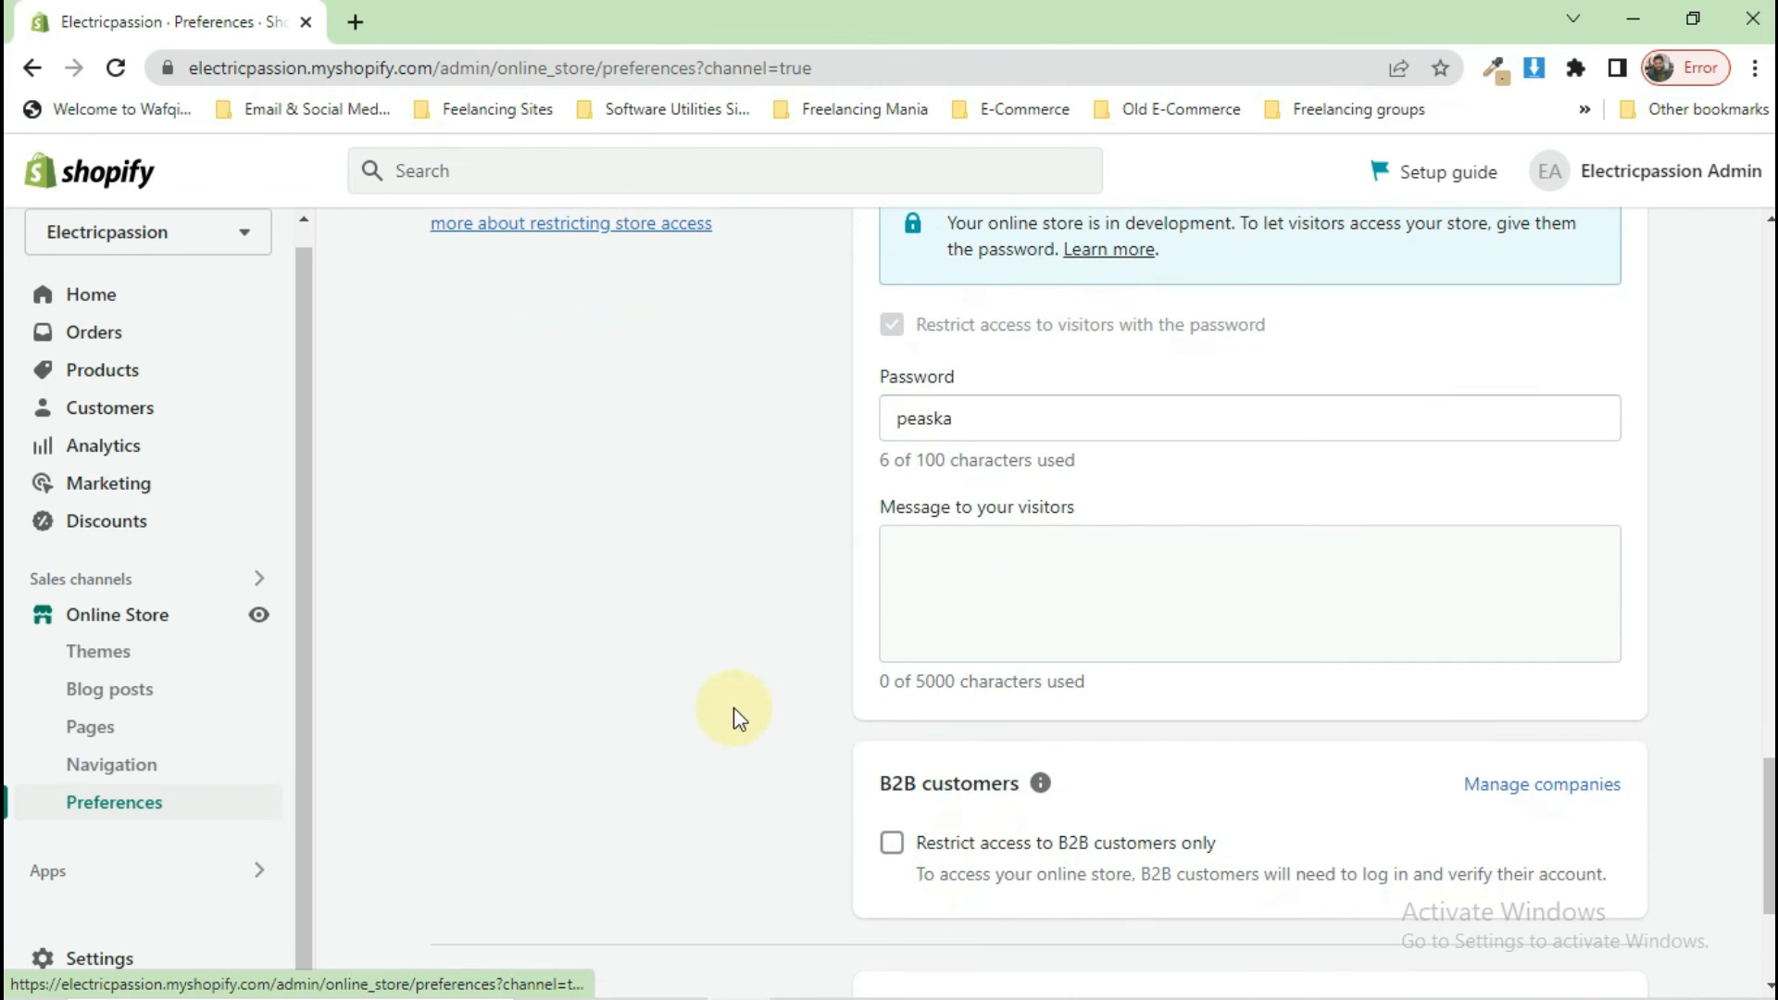
View the list of installed apps, and close it without opening any app.
click(141, 872)
click(728, 180)
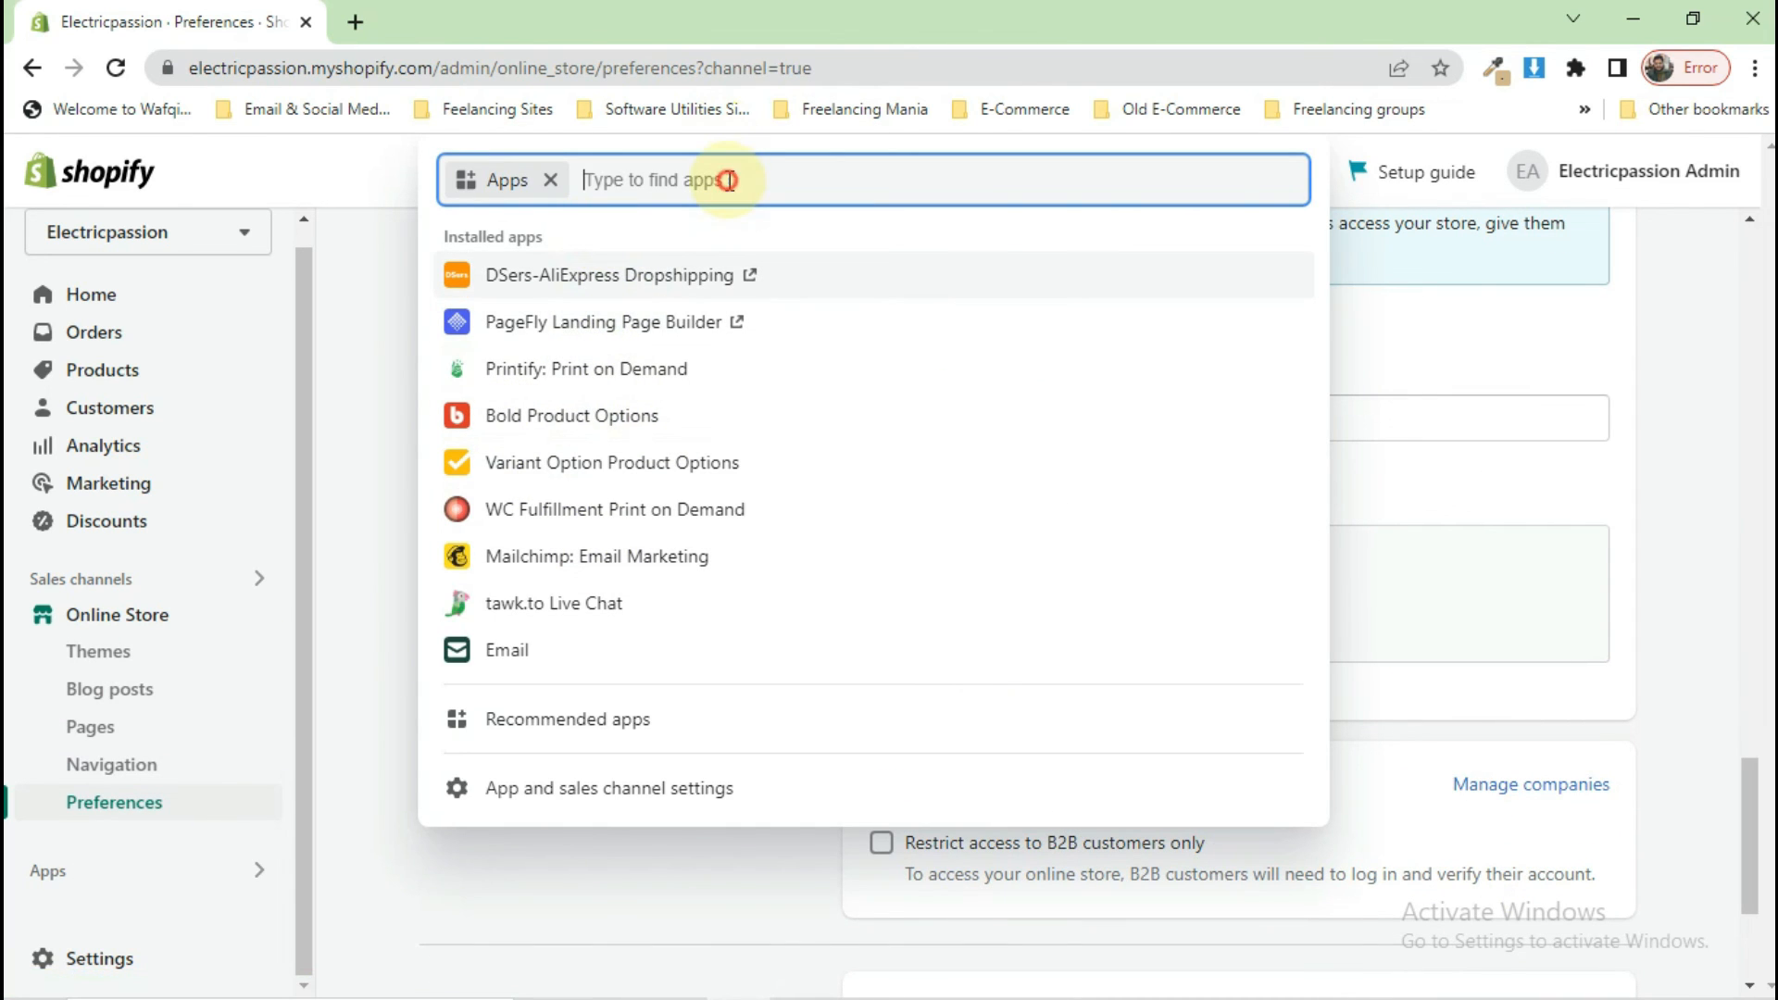
click(349, 547)
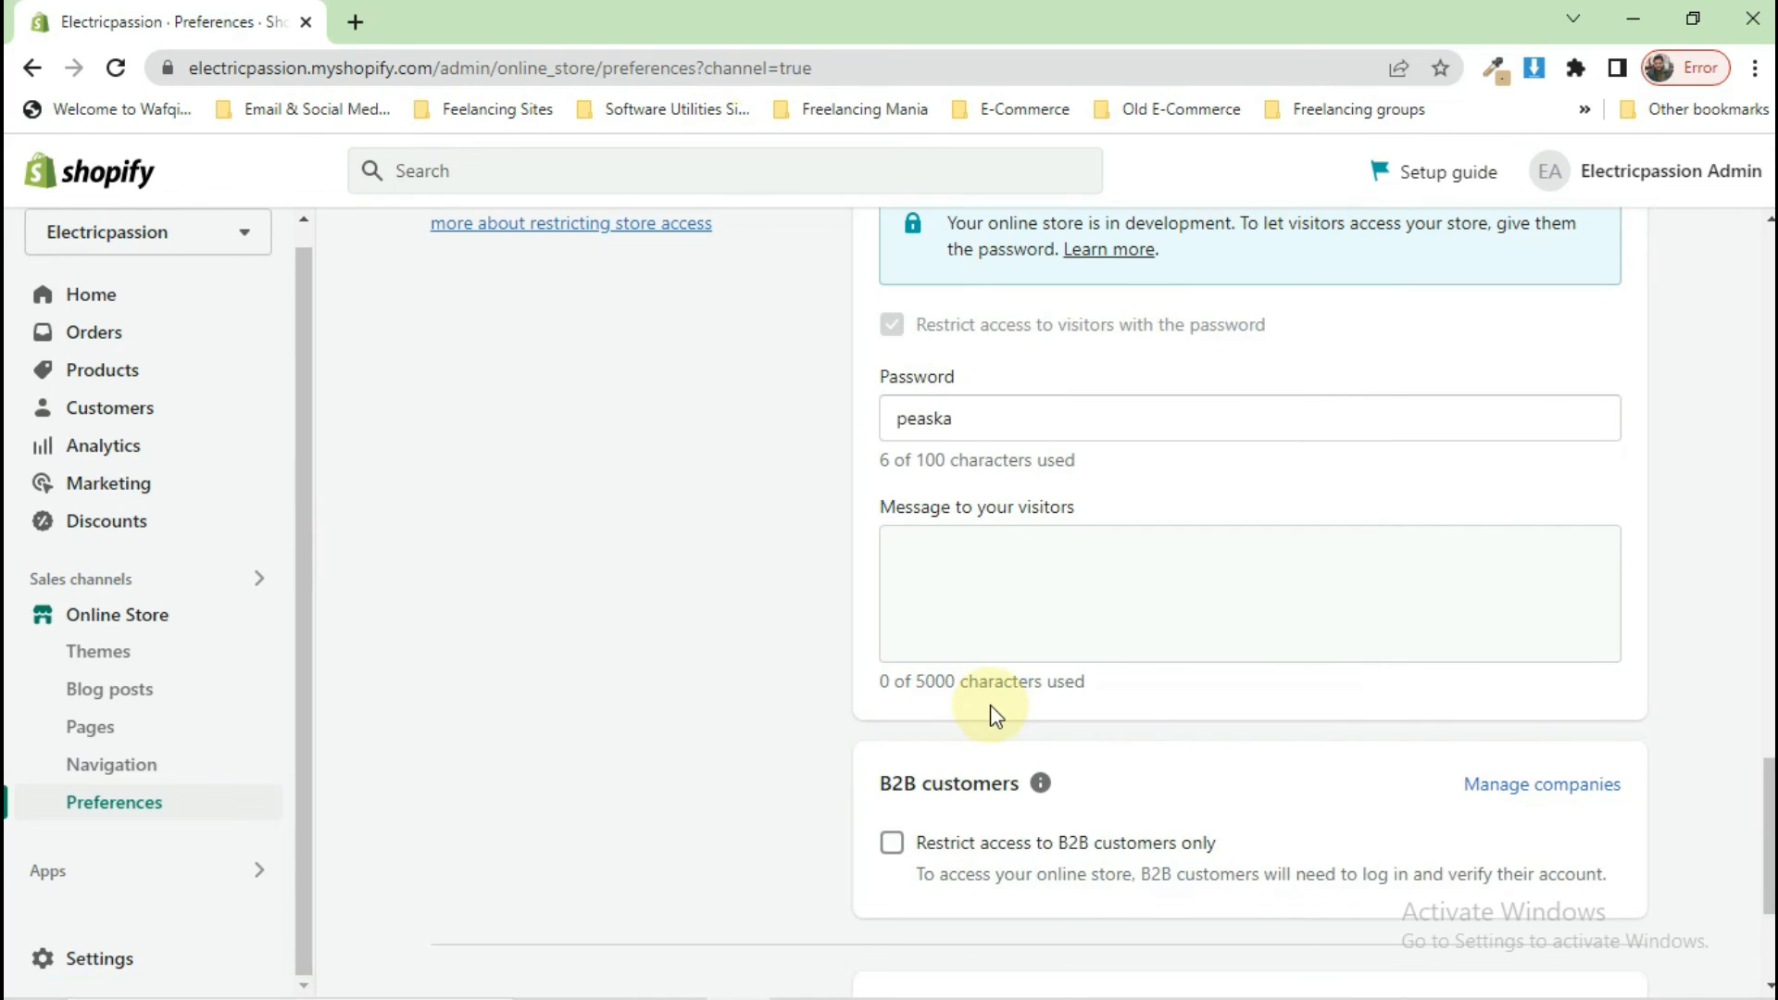